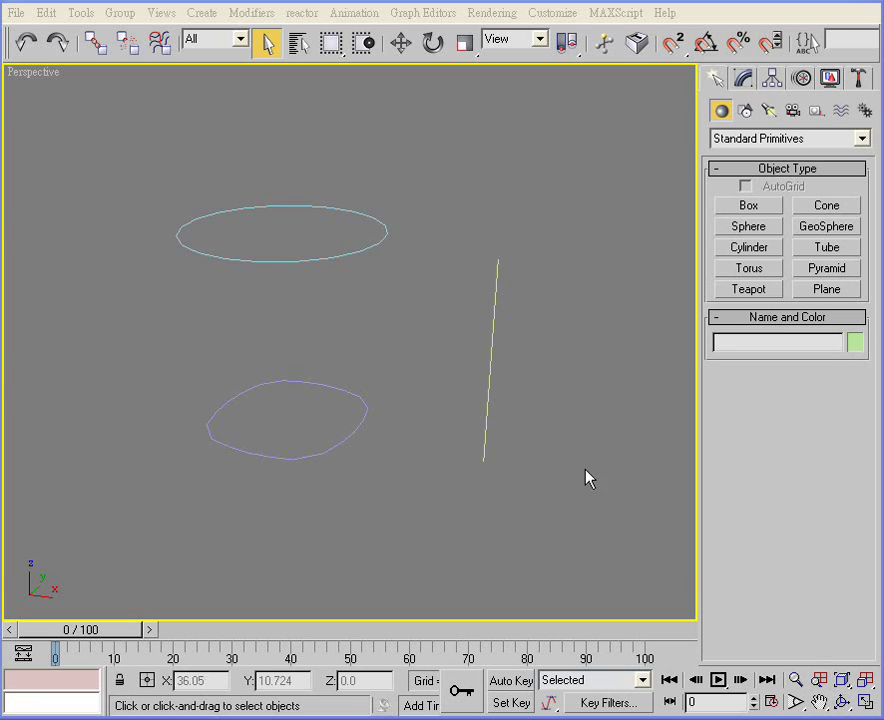
Start a Compound Objects Loft using Line01 as its path, and expand Skin Parameters
{"action": "left_click", "coordinate": [491, 392]}
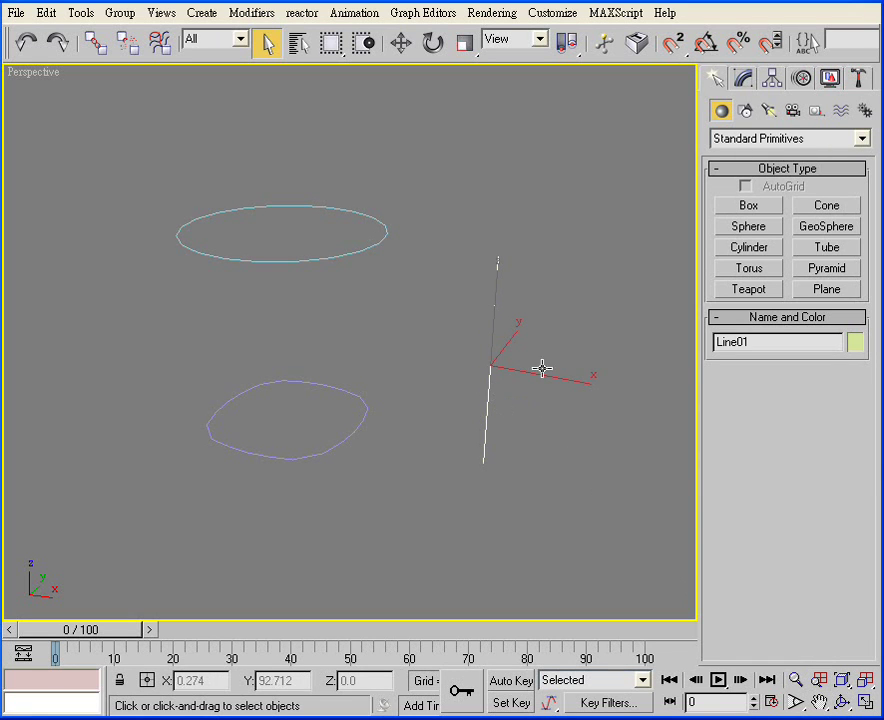
{"action": "left_click", "coordinate": [760, 145]}
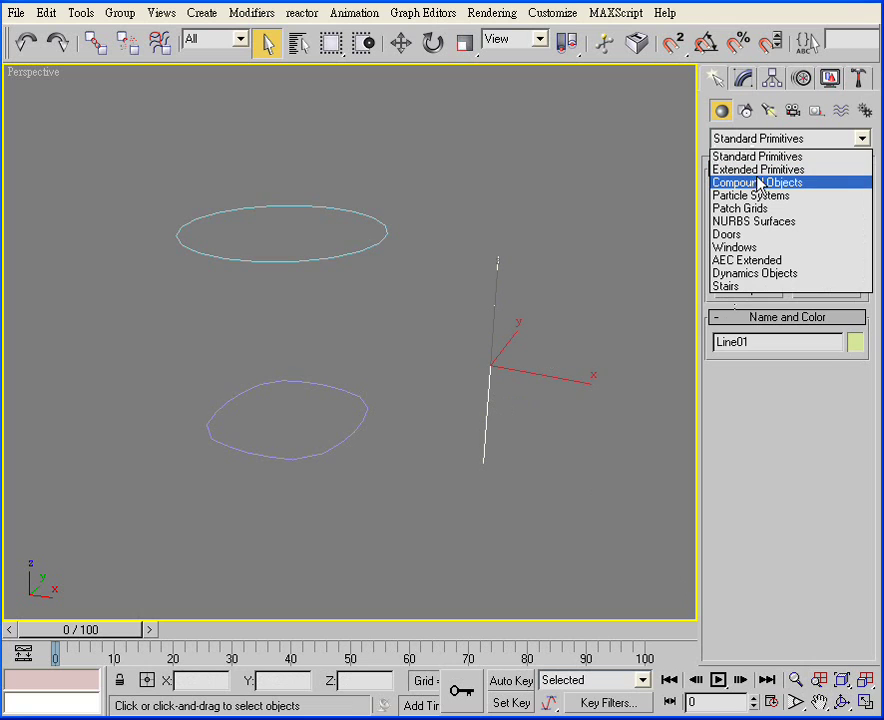
{"action": "left_click", "coordinate": [816, 185]}
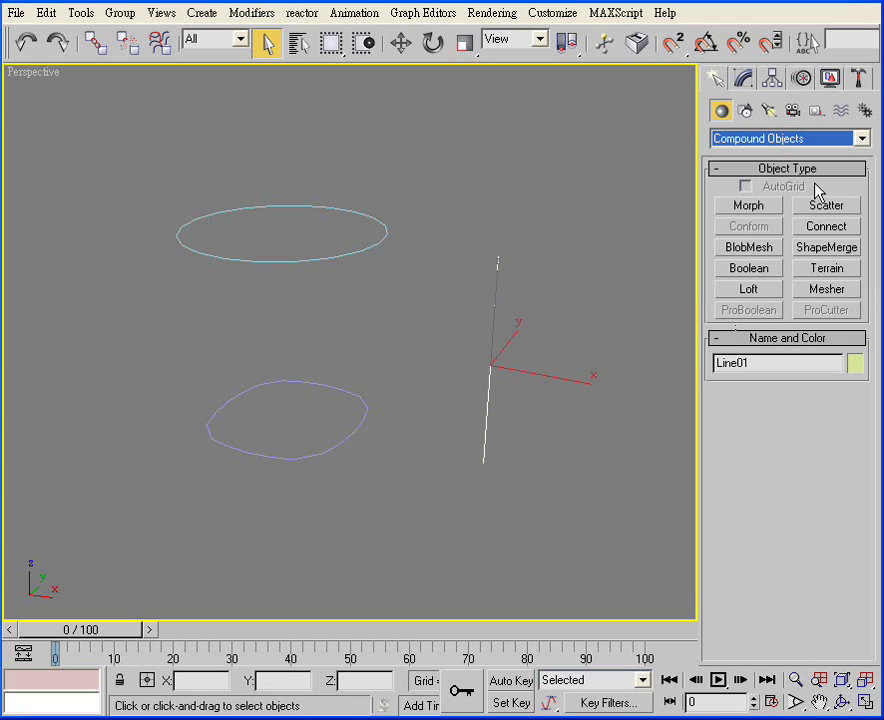
{"action": "left_click", "coordinate": [770, 292]}
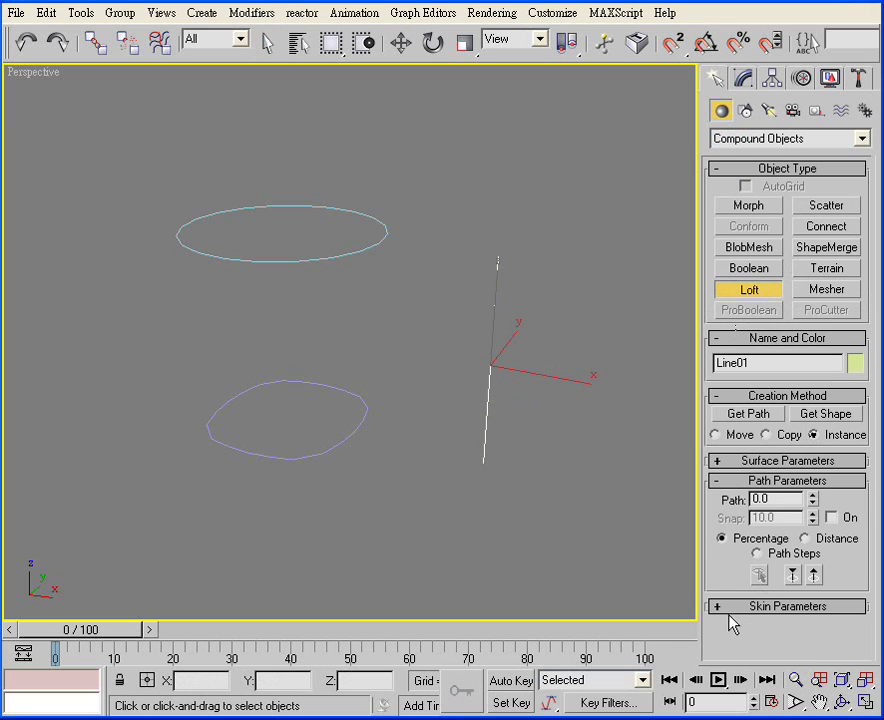
{"action": "left_click", "coordinate": [722, 607]}
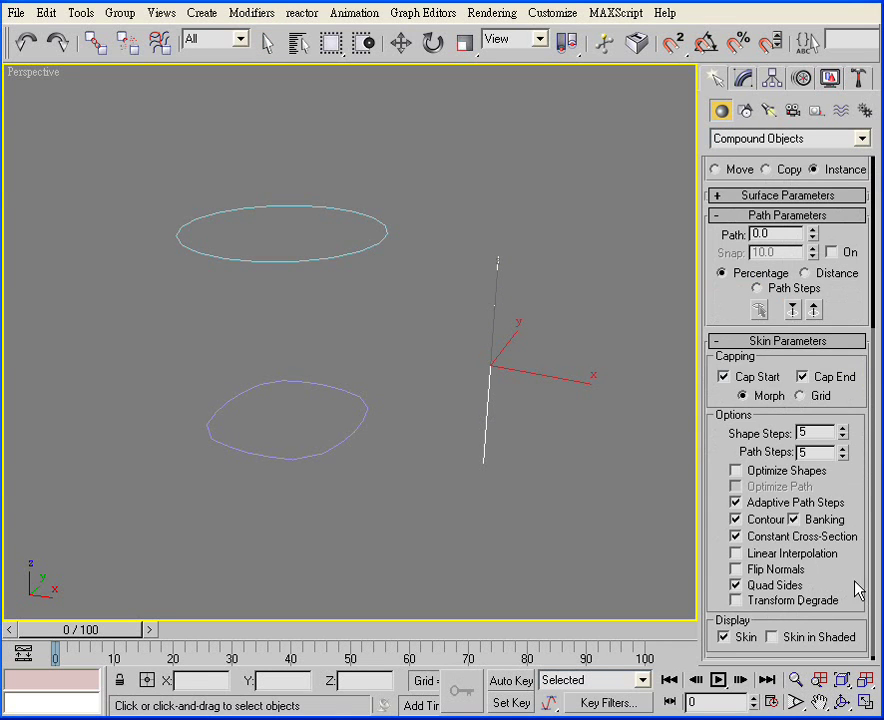
{"action": "scroll", "coordinate": [853, 581], "scroll_direction": "up", "scroll_amount": 2}
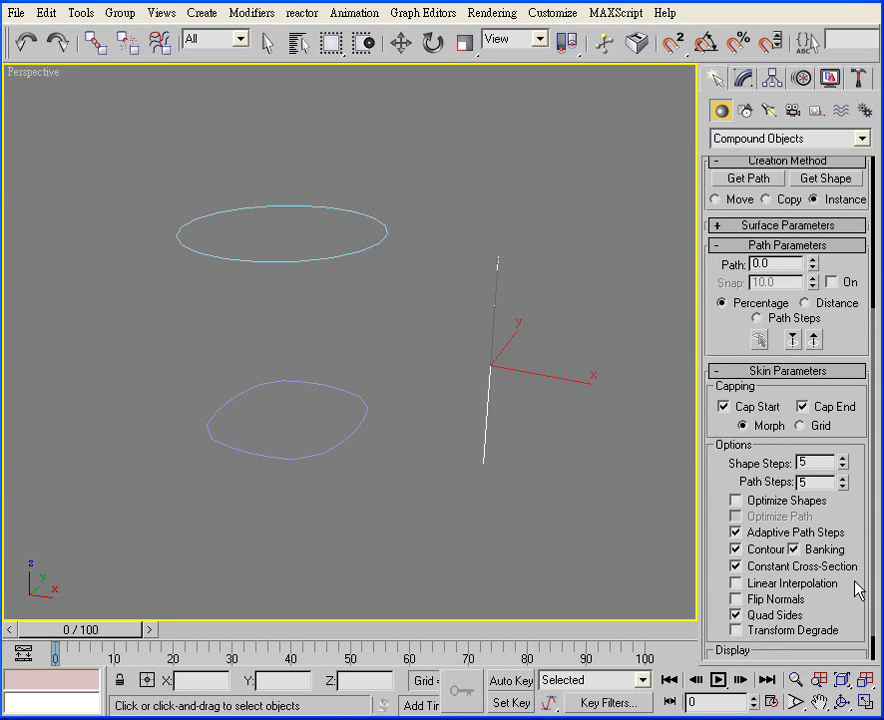
Get Shape01 as the loft cross-section and set Shape Steps 0 and Path Steps 7
{"action": "left_click", "coordinate": [835, 186]}
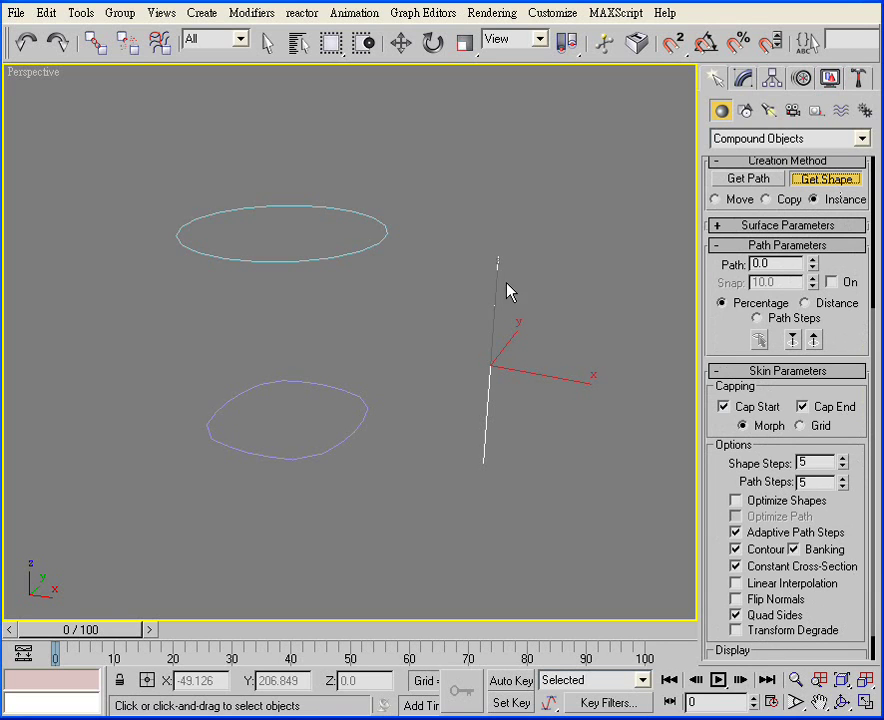
{"action": "left_click", "coordinate": [383, 243]}
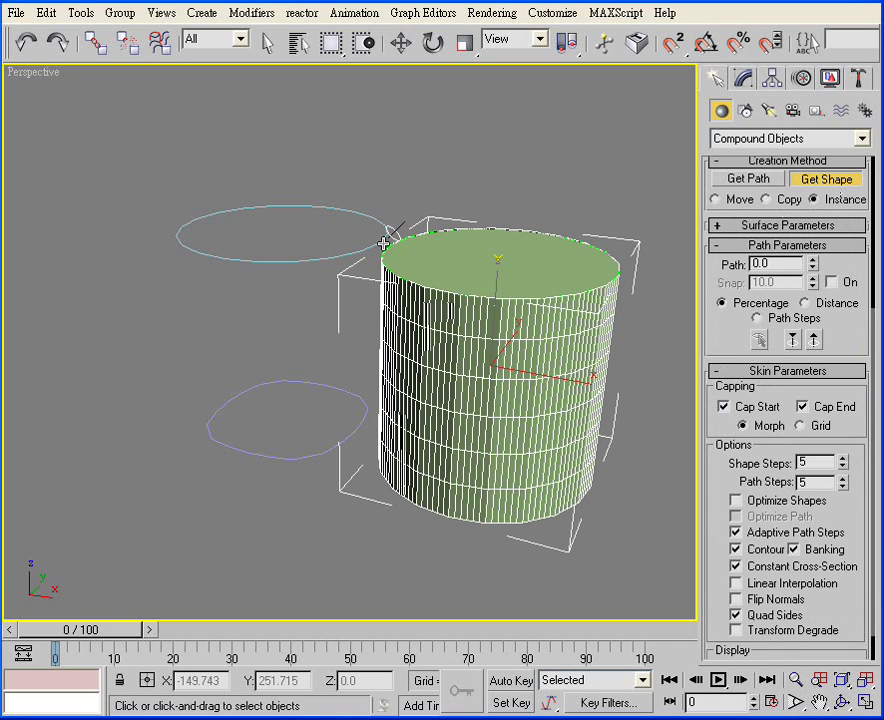
{"action": "left_click", "coordinate": [844, 467]}
{"action": "left_click", "coordinate": [844, 467]}
{"action": "left_click", "coordinate": [844, 467]}
{"action": "left_click", "coordinate": [844, 467]}
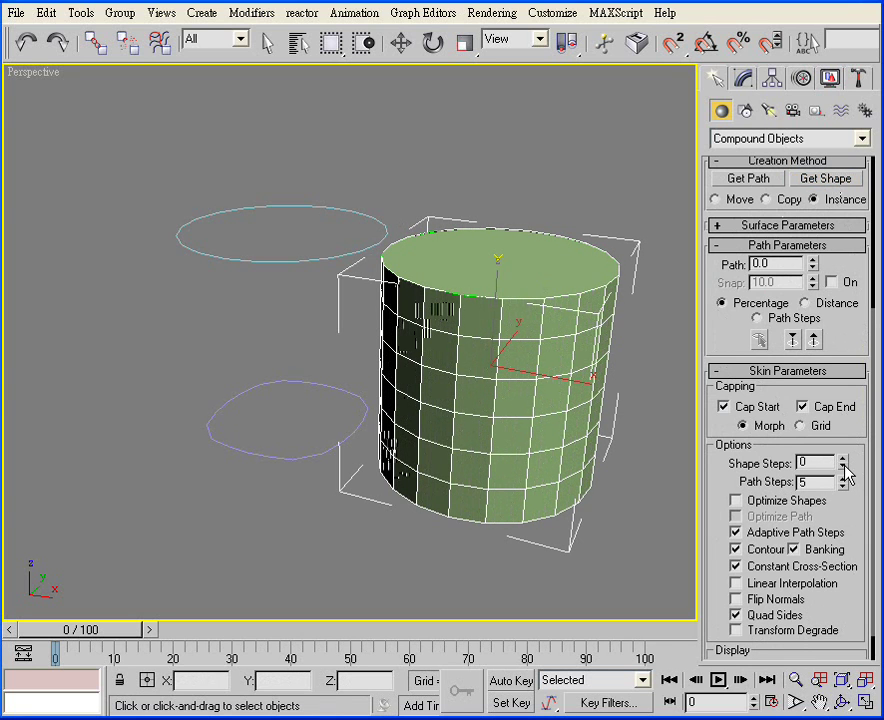
{"action": "left_click", "coordinate": [842, 478]}
{"action": "left_click", "coordinate": [842, 478]}
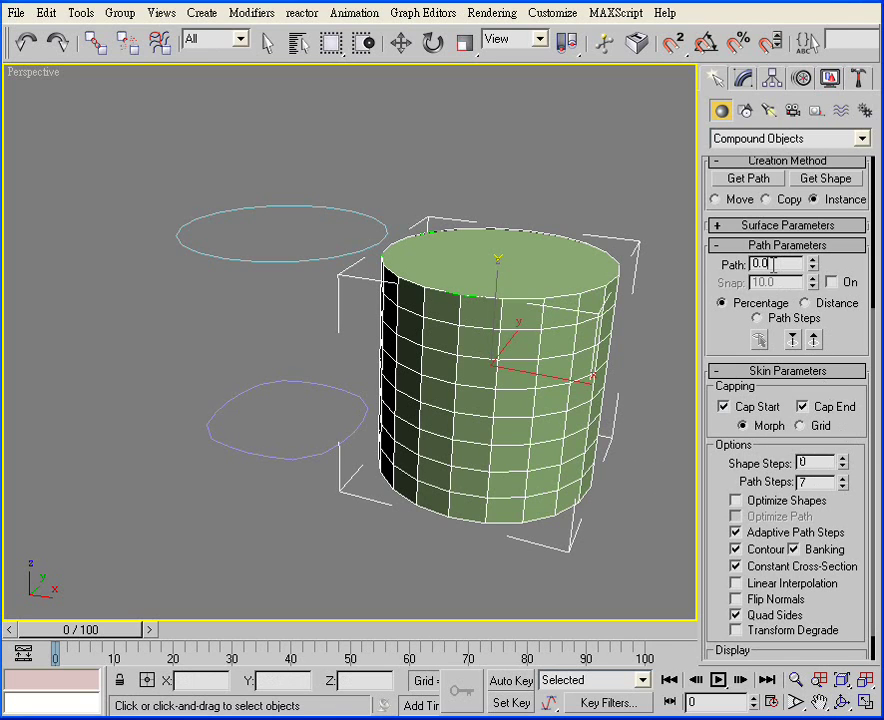
At path 100, get Shape02 as the second cross-section to taper the loft
{"action": "left_click_drag", "start_coordinate": [772, 264], "coordinate": [725, 264]}
{"action": "type", "text": "100"}
{"action": "key", "text": "Return"}
{"action": "left_click", "coordinate": [826, 180]}
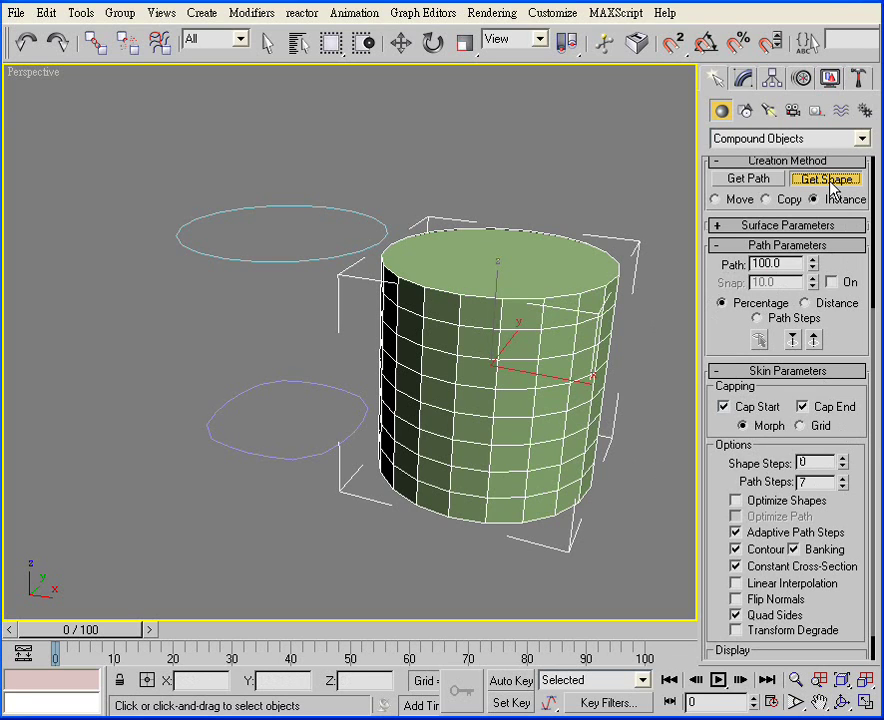
{"action": "left_click", "coordinate": [308, 453]}
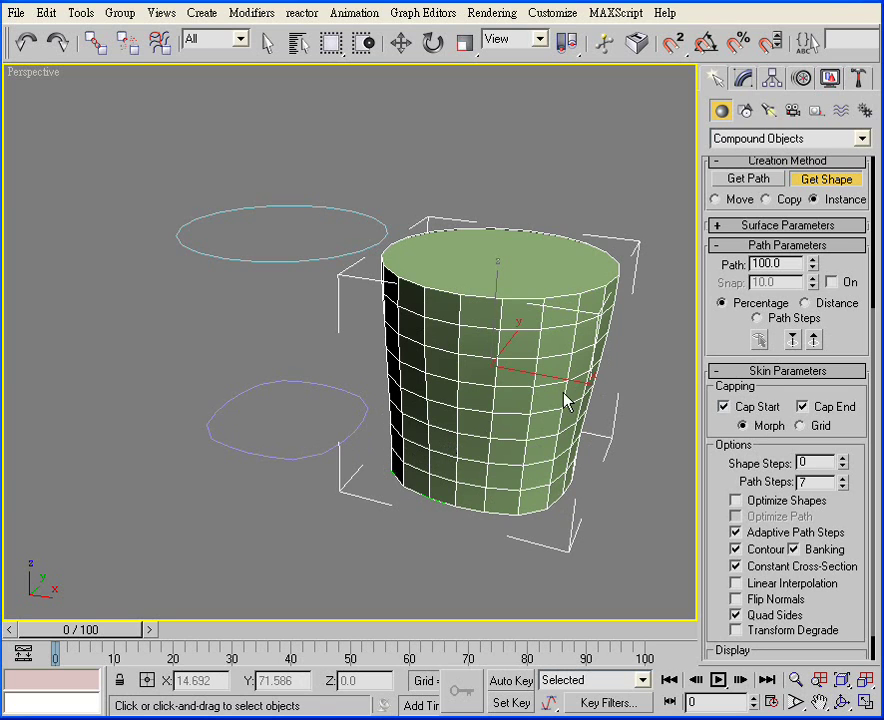
Browse Line01, Shape01 and Shape02 in the Pick Object list, cancel it, and exit Loft to plain selection
{"action": "left_click", "coordinate": [299, 50]}
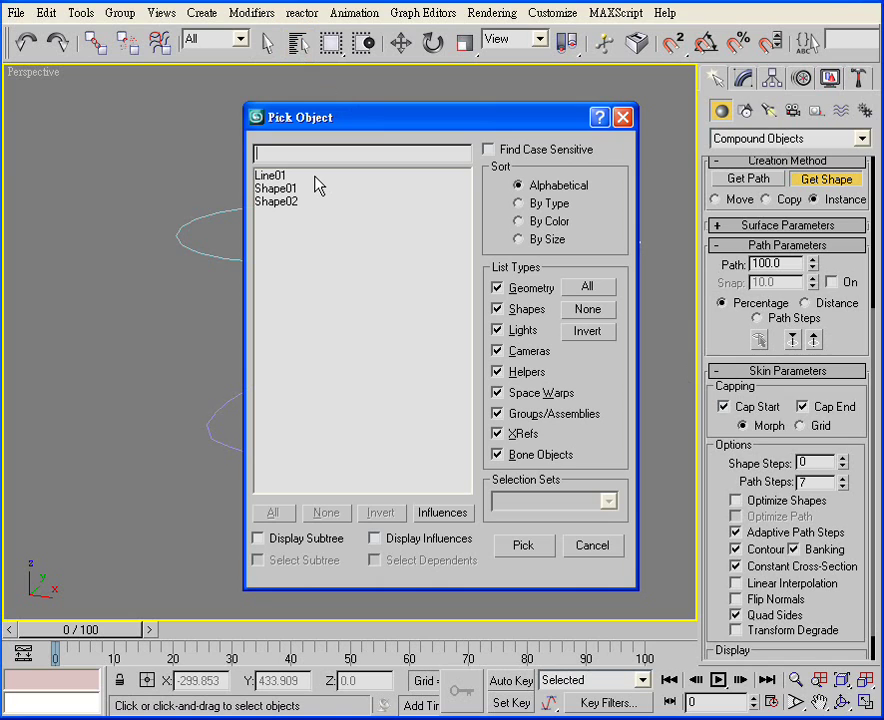
{"action": "left_click", "coordinate": [315, 177]}
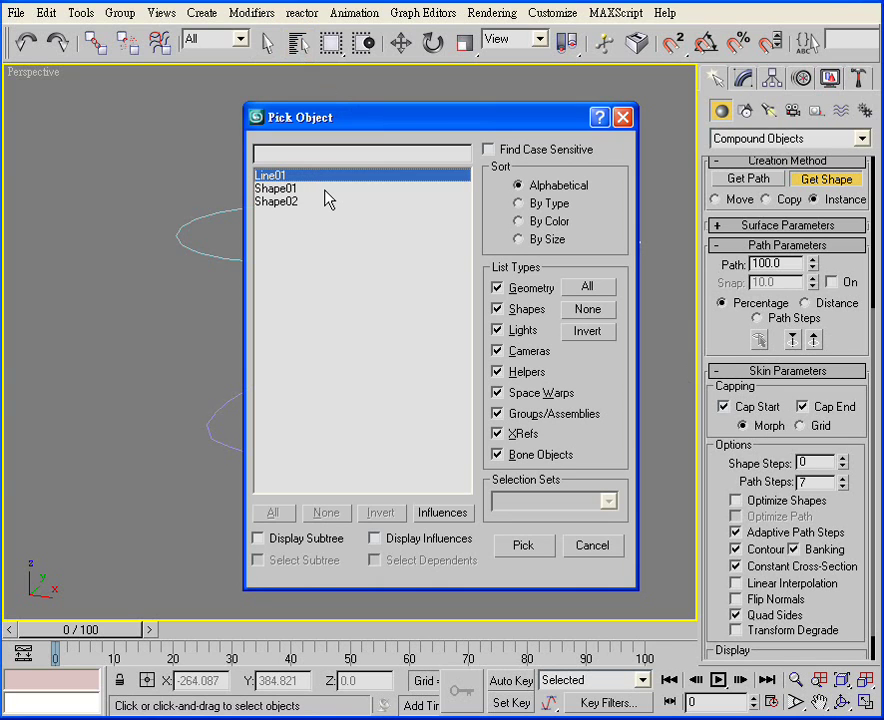
{"action": "left_click", "coordinate": [325, 190]}
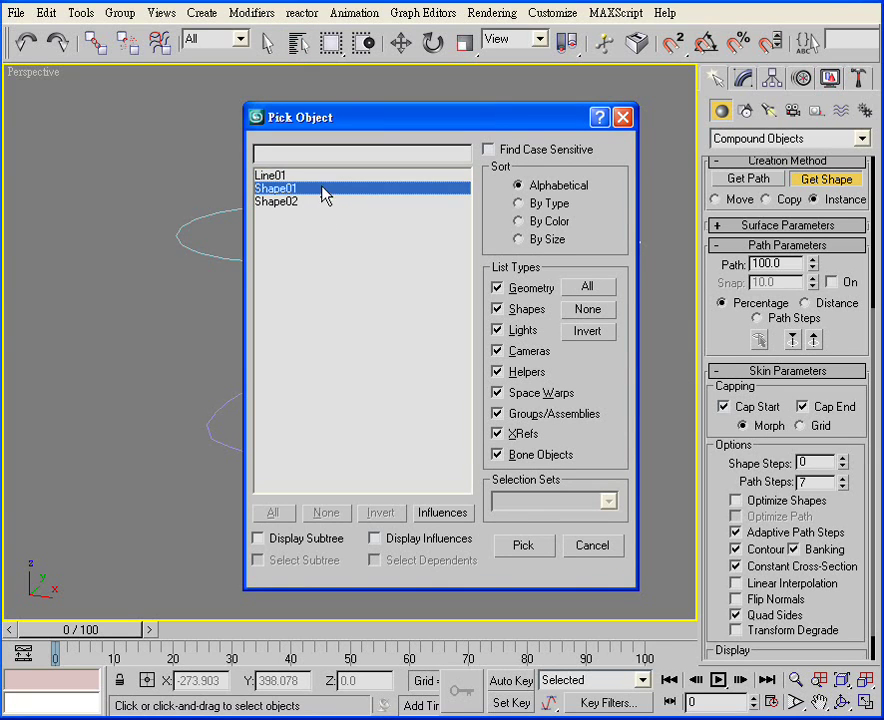
{"action": "left_click", "coordinate": [326, 177]}
{"action": "left_click", "coordinate": [323, 190]}
{"action": "left_click", "coordinate": [324, 202]}
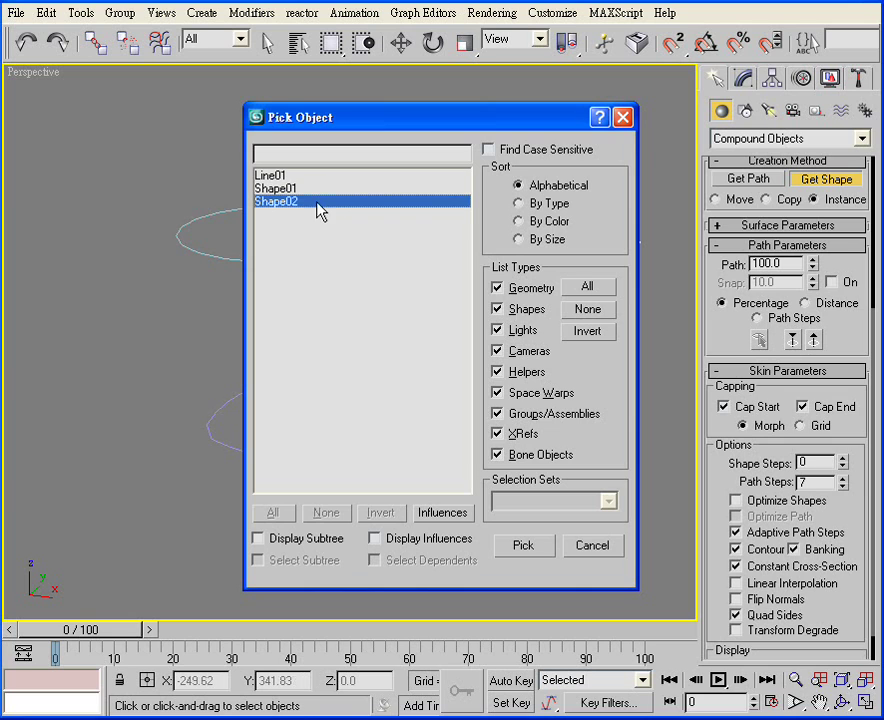
{"action": "left_click", "coordinate": [595, 548]}
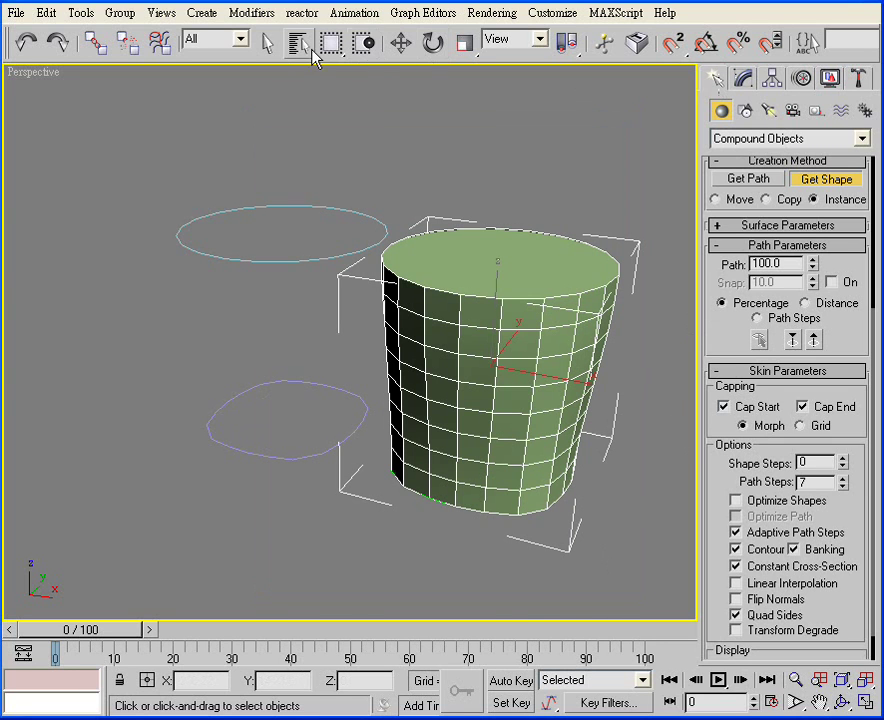
{"action": "left_click", "coordinate": [267, 42]}
{"action": "left_click", "coordinate": [645, 326]}
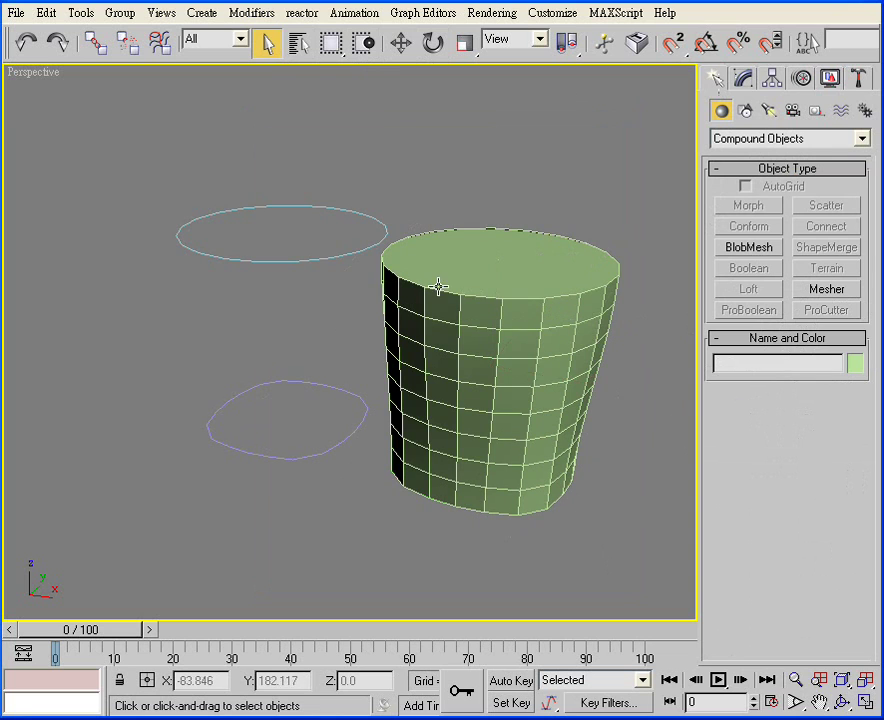
Select Line01, Shape01 and Shape02 by name, remove them, and Zoom Extents All on the cylinder
{"action": "left_click", "coordinate": [298, 42]}
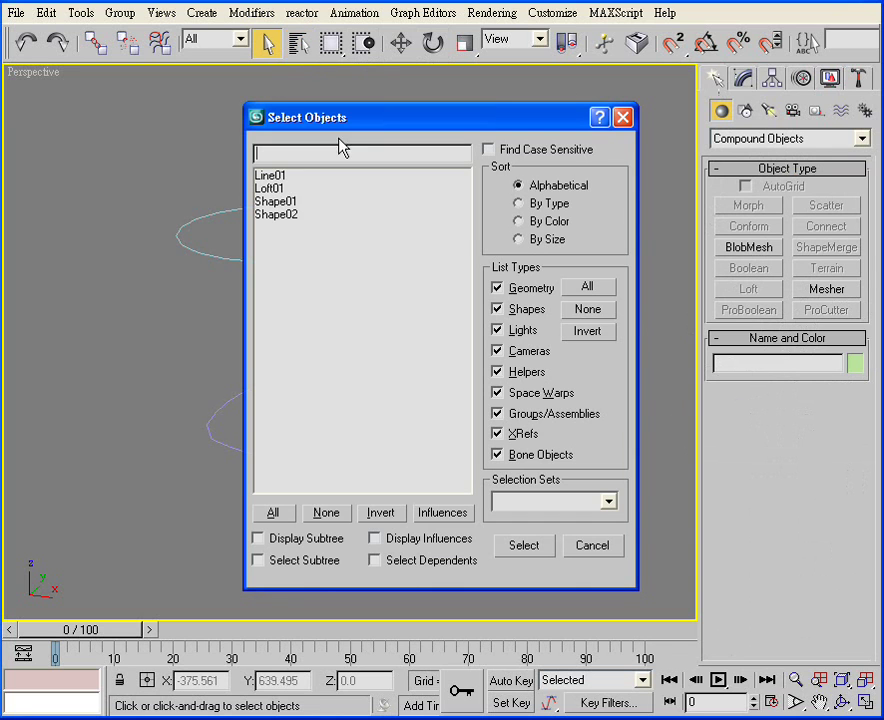
{"action": "left_click", "coordinate": [278, 177]}
{"action": "left_click", "coordinate": [320, 202], "text": "ctrl"}
{"action": "left_click", "coordinate": [328, 214], "text": "ctrl"}
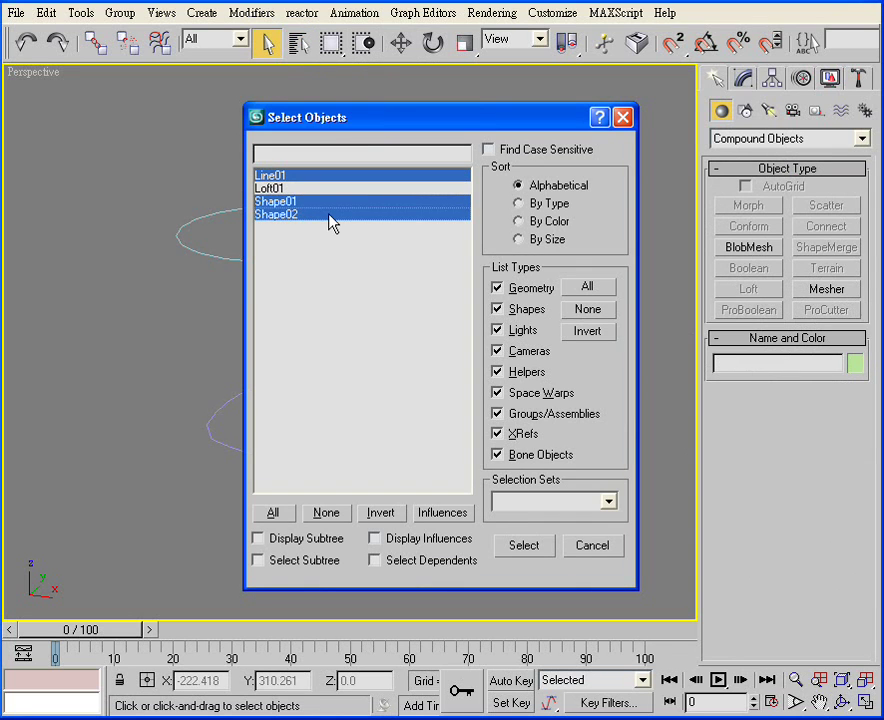
{"action": "left_click", "coordinate": [522, 546]}
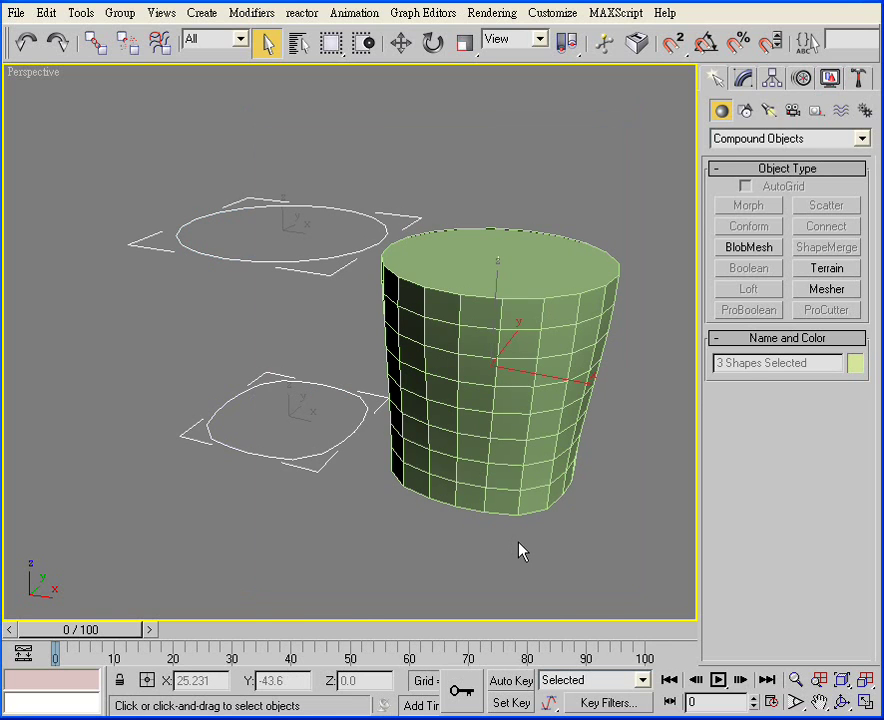
{"action": "key", "text": "Delete"}
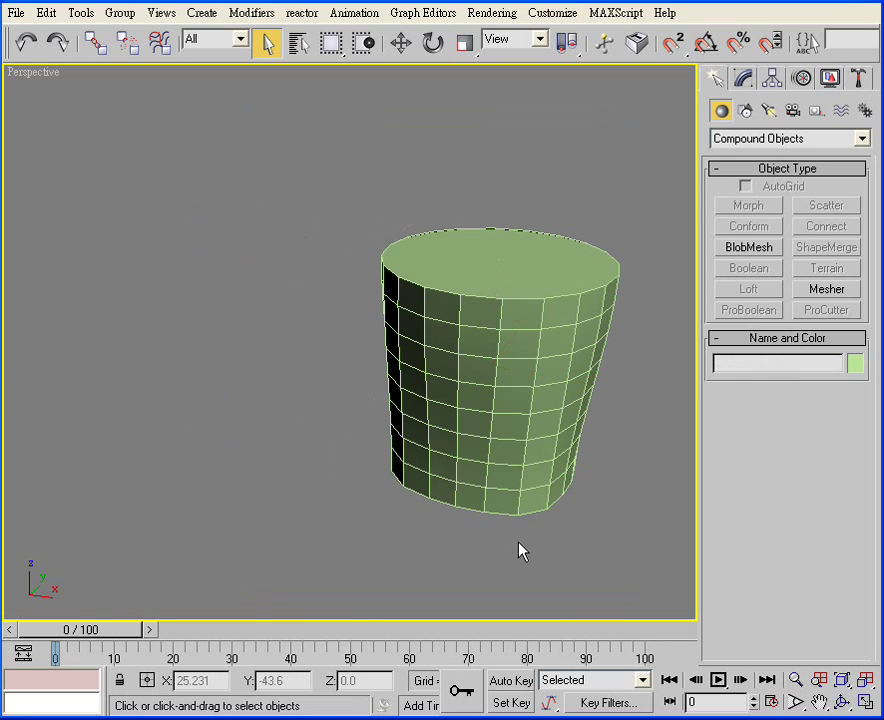
{"action": "left_click", "coordinate": [864, 679]}
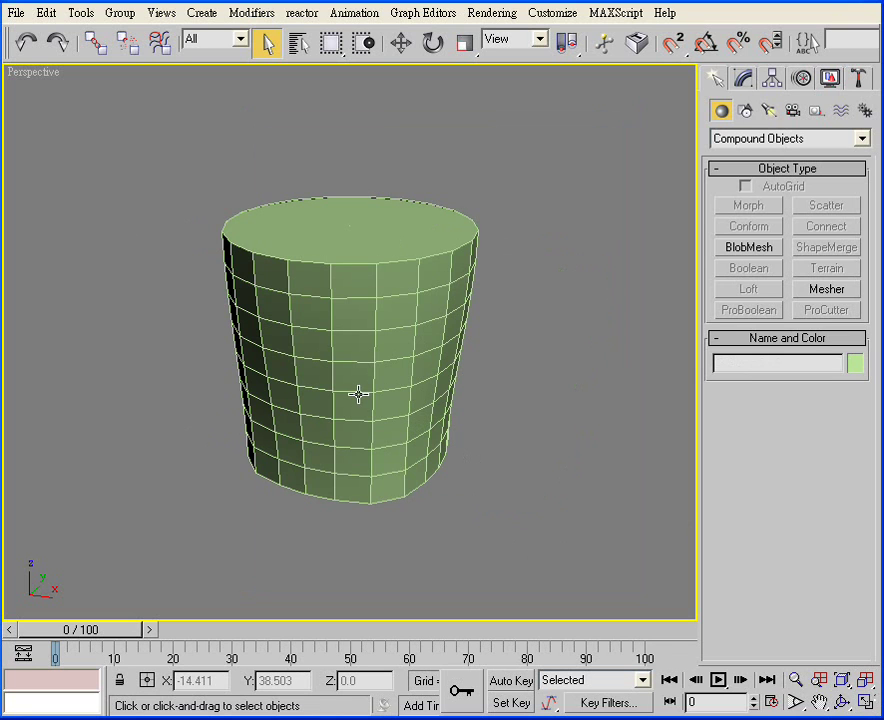
Convert the tapered loft cylinder to an Editable Poly
{"action": "left_click", "coordinate": [365, 290]}
{"action": "right_click", "coordinate": [495, 286]}
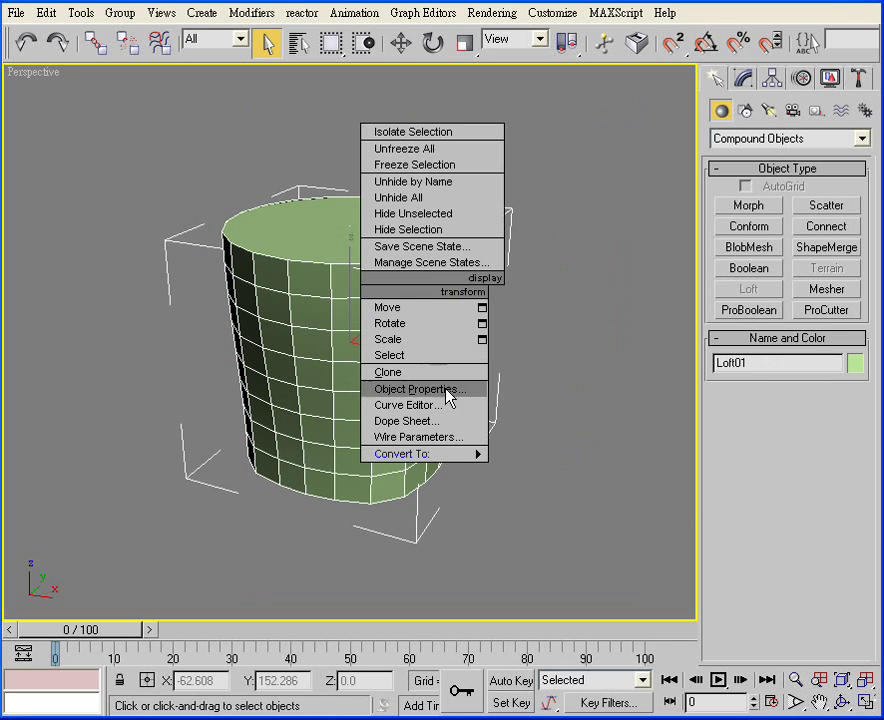
{"action": "left_click", "coordinate": [541, 470]}
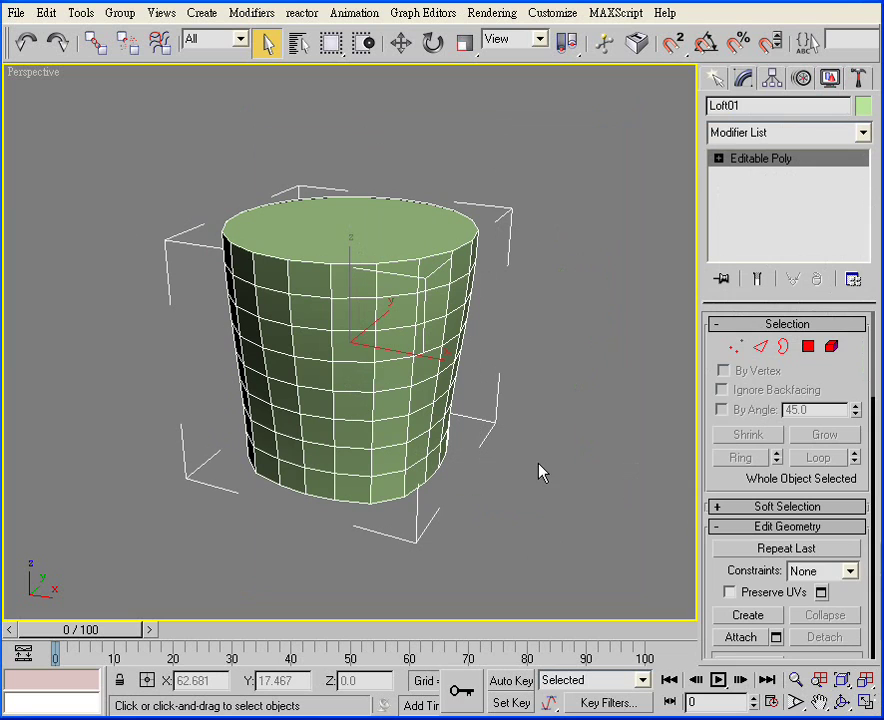
In Edge mode, pick a vertical edge under the rim and Ring it to all 20 parallel edges
{"action": "left_click", "coordinate": [761, 346]}
{"action": "left_click", "coordinate": [375, 285]}
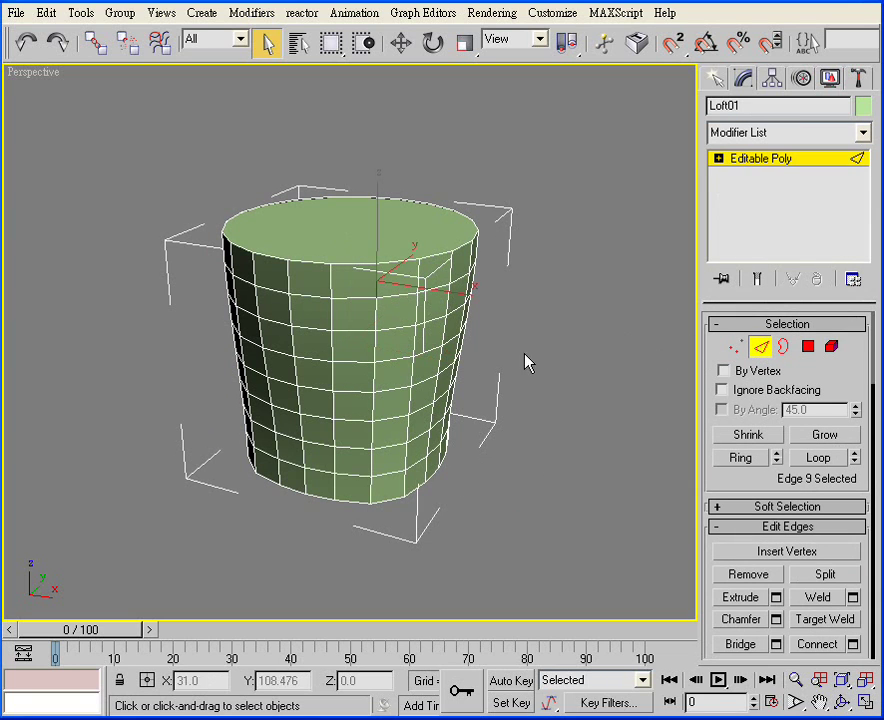
{"action": "left_click", "coordinate": [331, 287]}
{"action": "left_click", "coordinate": [742, 462]}
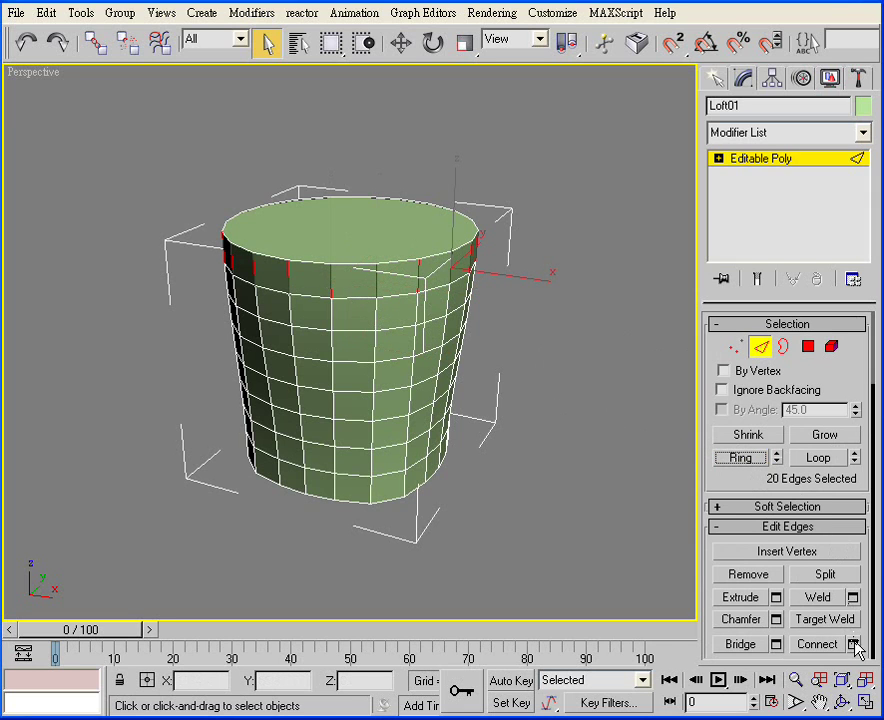
{"action": "scroll", "coordinate": [860, 560], "scroll_direction": "down", "scroll_amount": 2}
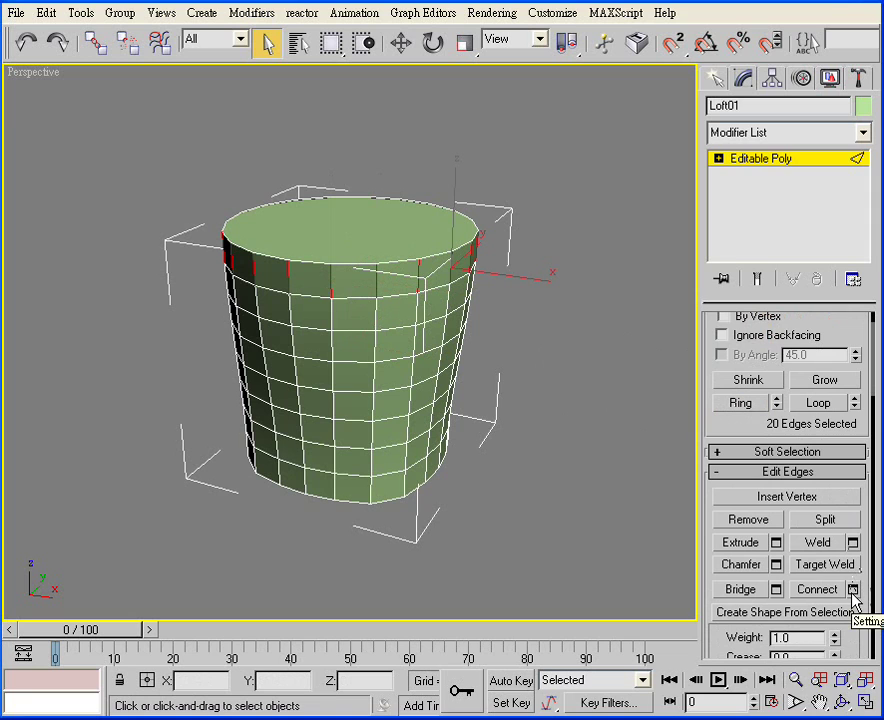
Connect the 20 ring edges with 1 segment and Slide -90, adding a loop near the rim
{"action": "left_click", "coordinate": [852, 590]}
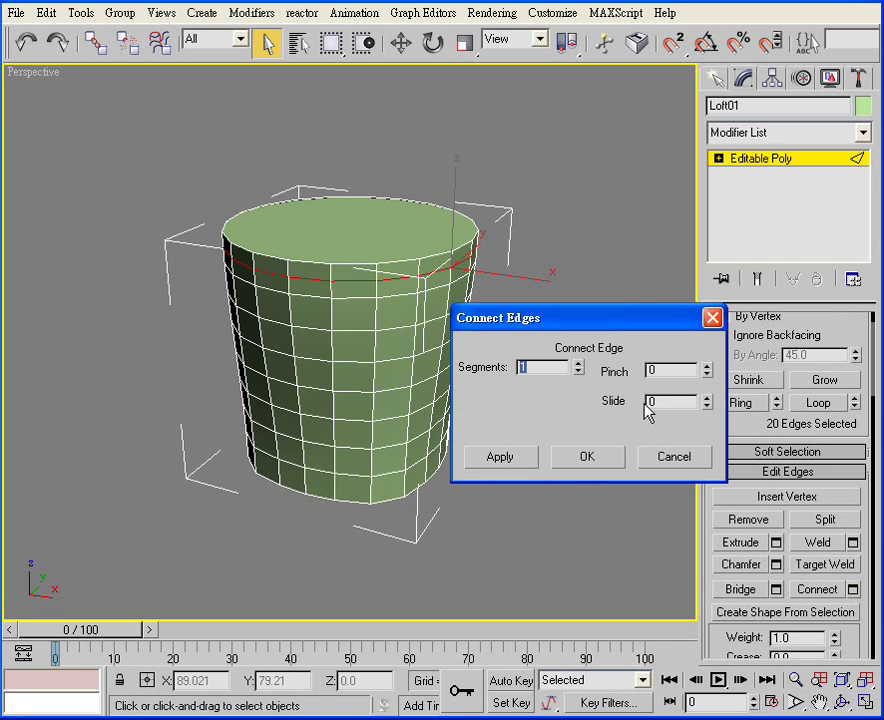
{"action": "double_click", "coordinate": [645, 402]}
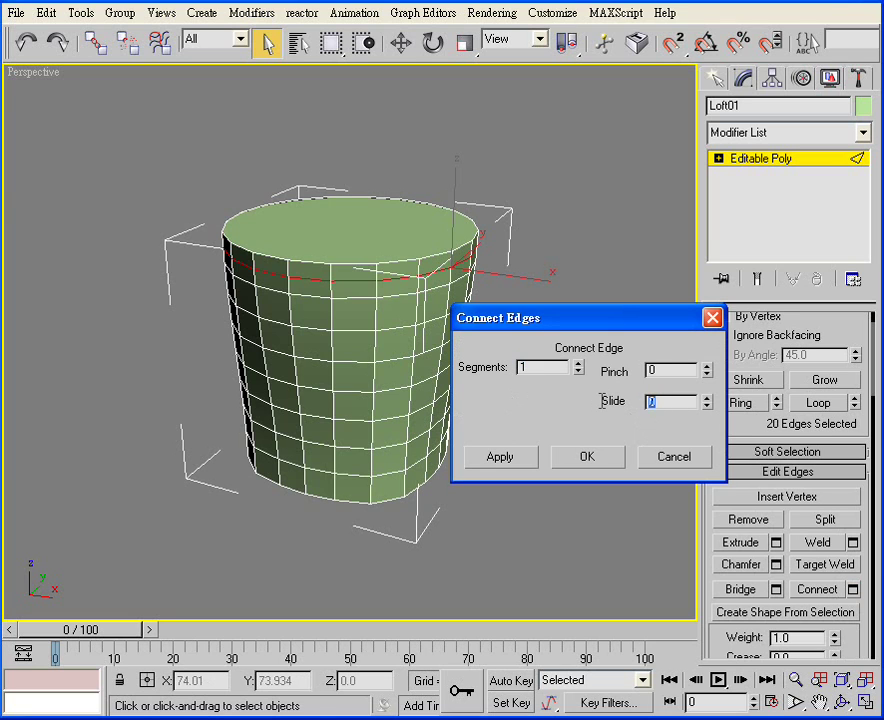
{"action": "type", "text": "-90"}
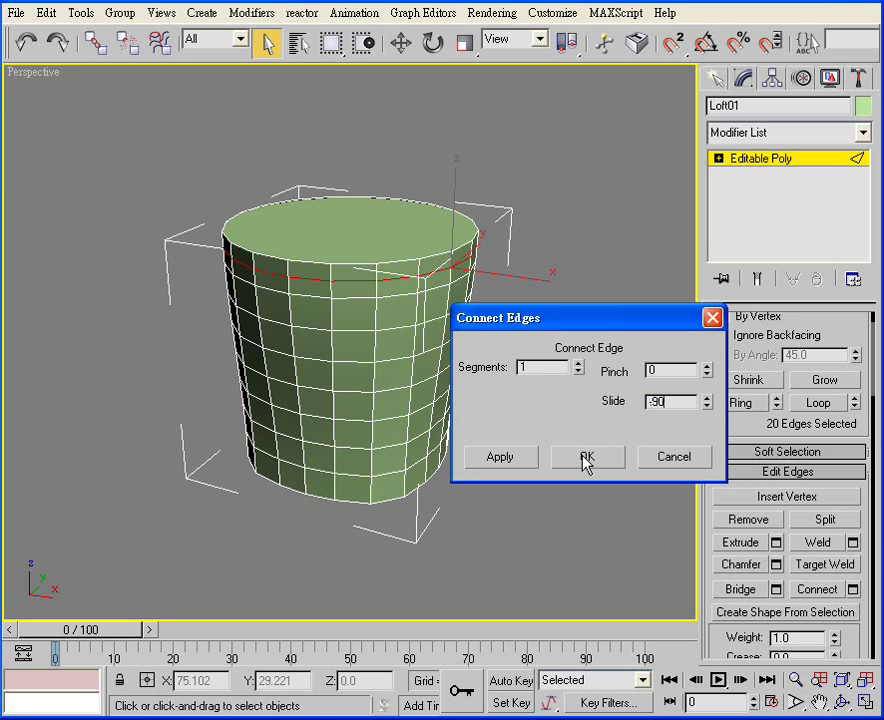
{"action": "left_click", "coordinate": [586, 458]}
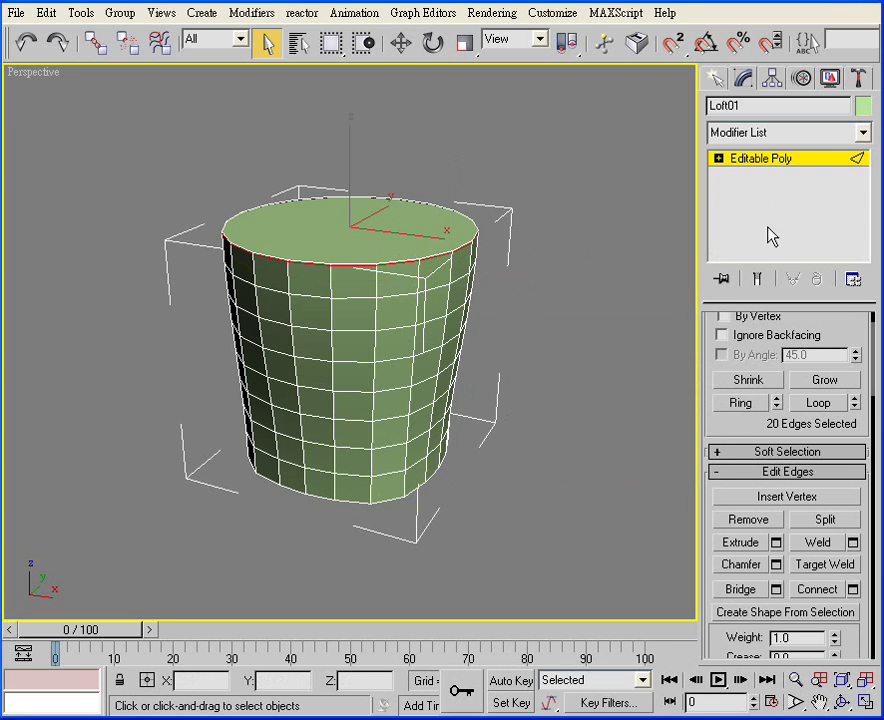
Select the cup's top cap polygon and tessellate it by Face
{"action": "scroll", "coordinate": [843, 318], "scroll_direction": "up", "scroll_amount": 2}
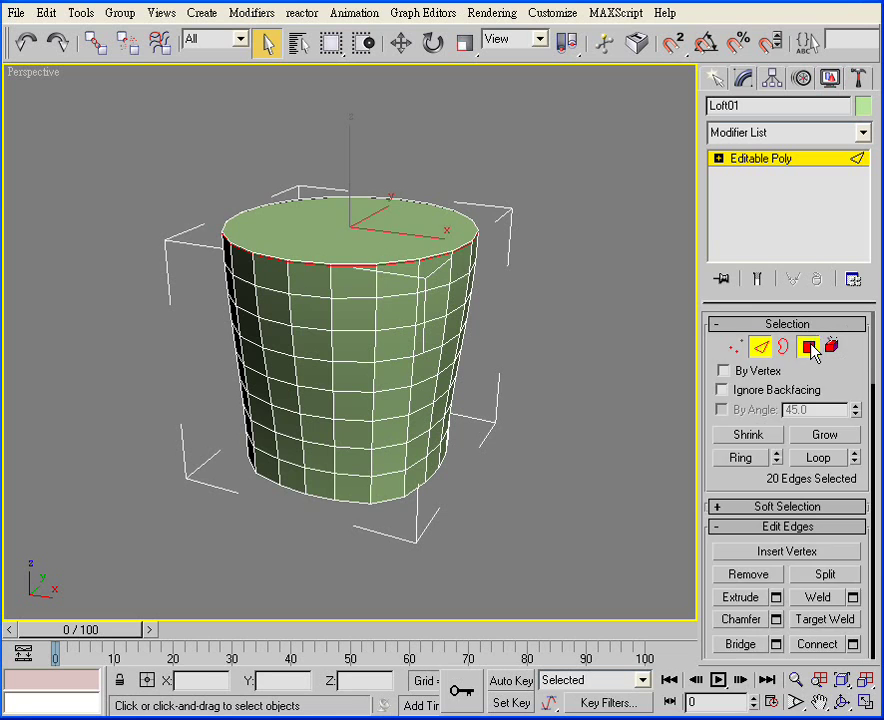
{"action": "left_click", "coordinate": [810, 347]}
{"action": "left_click", "coordinate": [388, 238]}
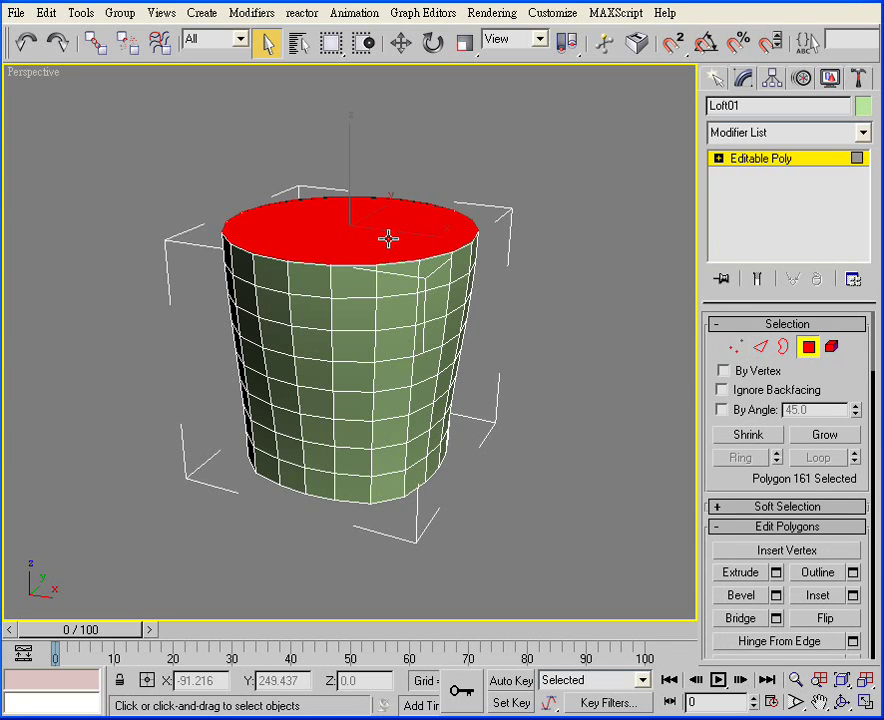
{"action": "scroll", "coordinate": [866, 498], "scroll_direction": "down", "scroll_amount": 3}
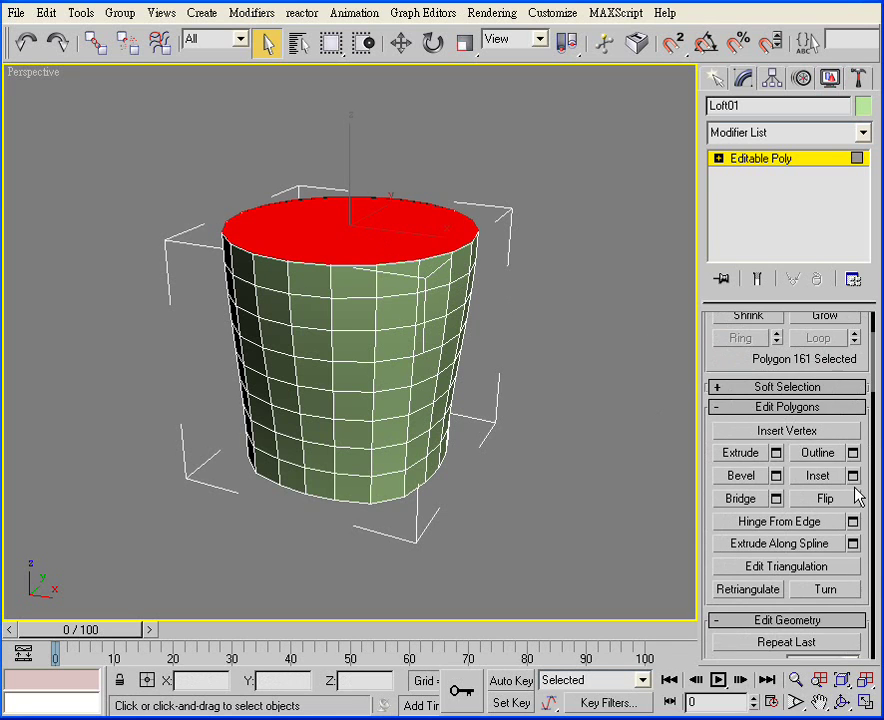
{"action": "scroll", "coordinate": [857, 497], "scroll_direction": "down", "scroll_amount": 2}
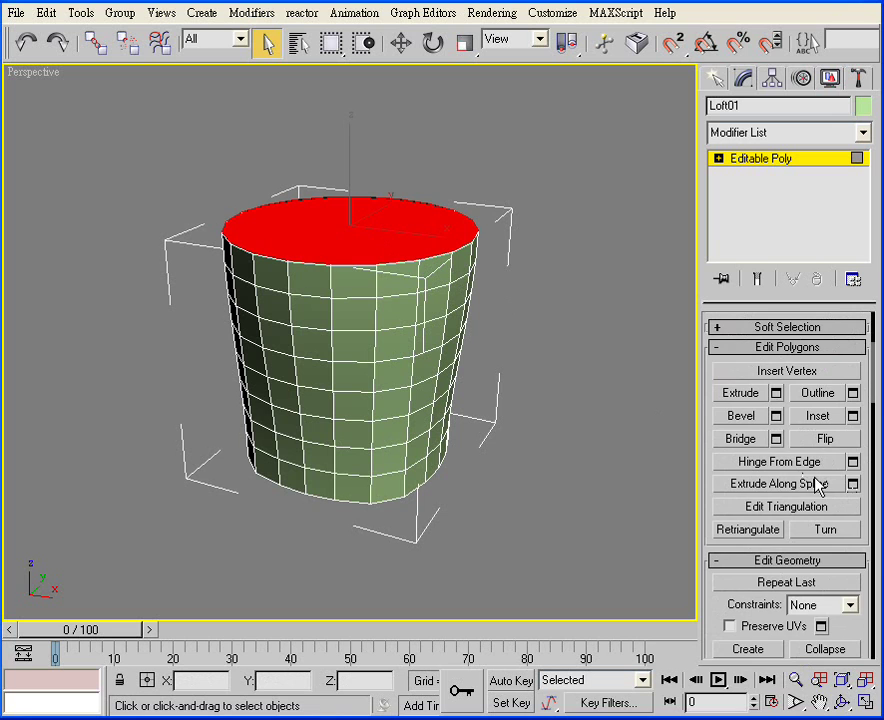
{"action": "scroll", "coordinate": [820, 484], "scroll_direction": "down", "scroll_amount": 2}
{"action": "scroll", "coordinate": [818, 485], "scroll_direction": "down", "scroll_amount": 3}
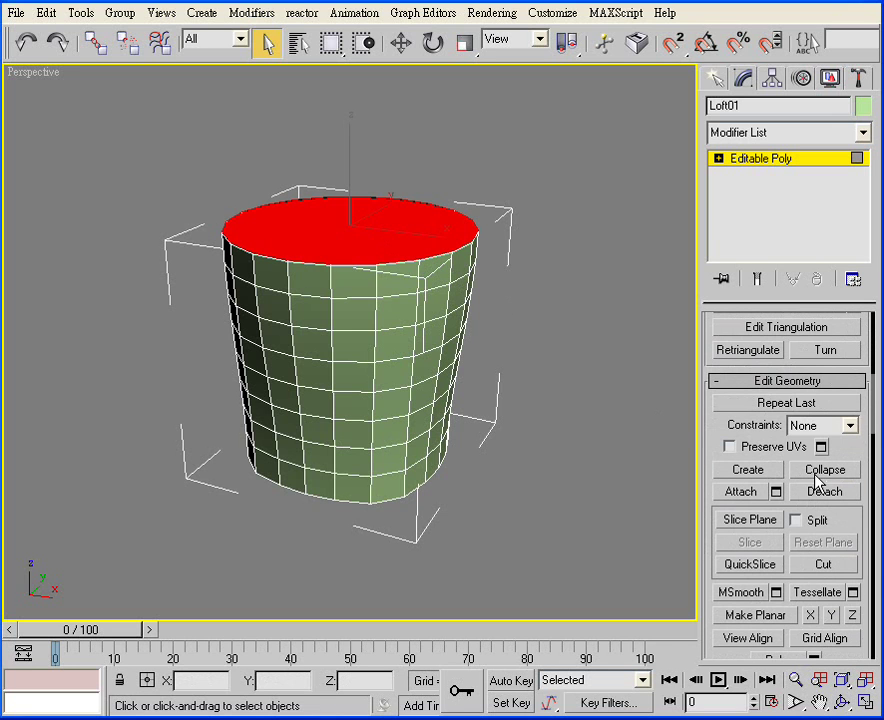
{"action": "scroll", "coordinate": [820, 484], "scroll_direction": "down", "scroll_amount": 1}
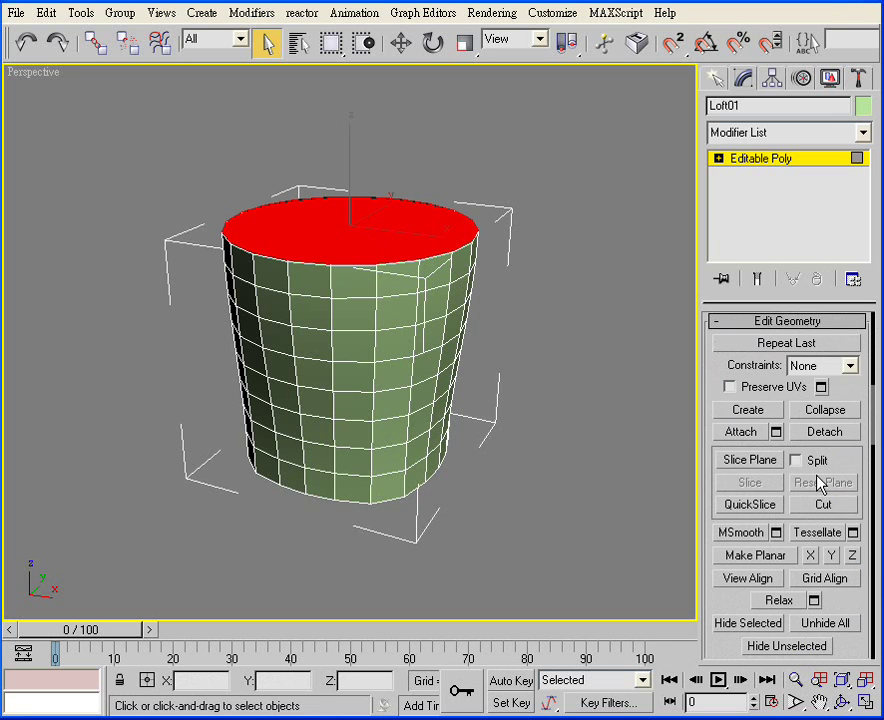
{"action": "scroll", "coordinate": [820, 484], "scroll_direction": "down", "scroll_amount": 2}
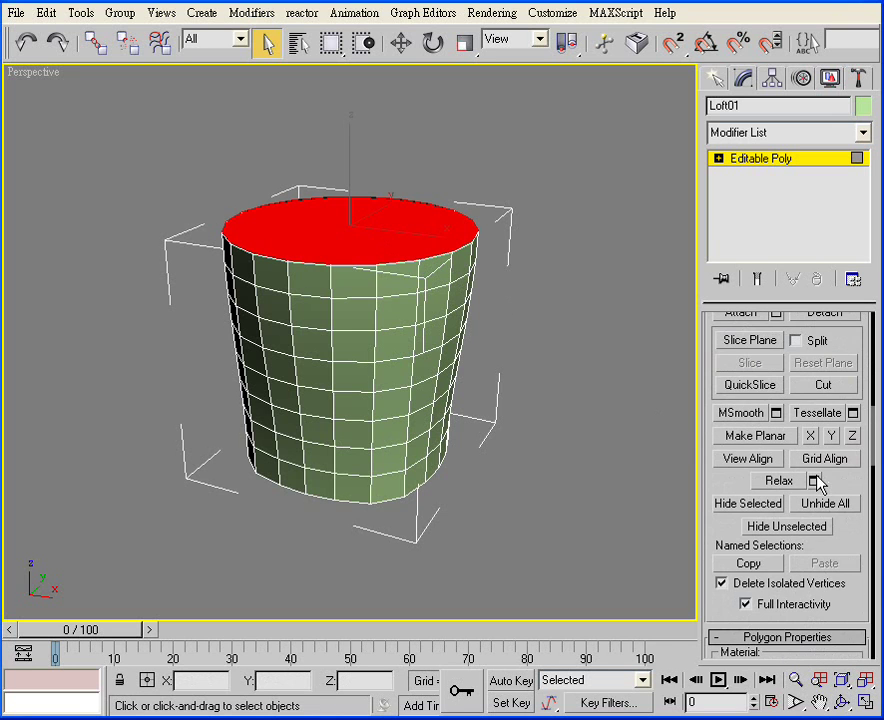
{"action": "left_click", "coordinate": [853, 413]}
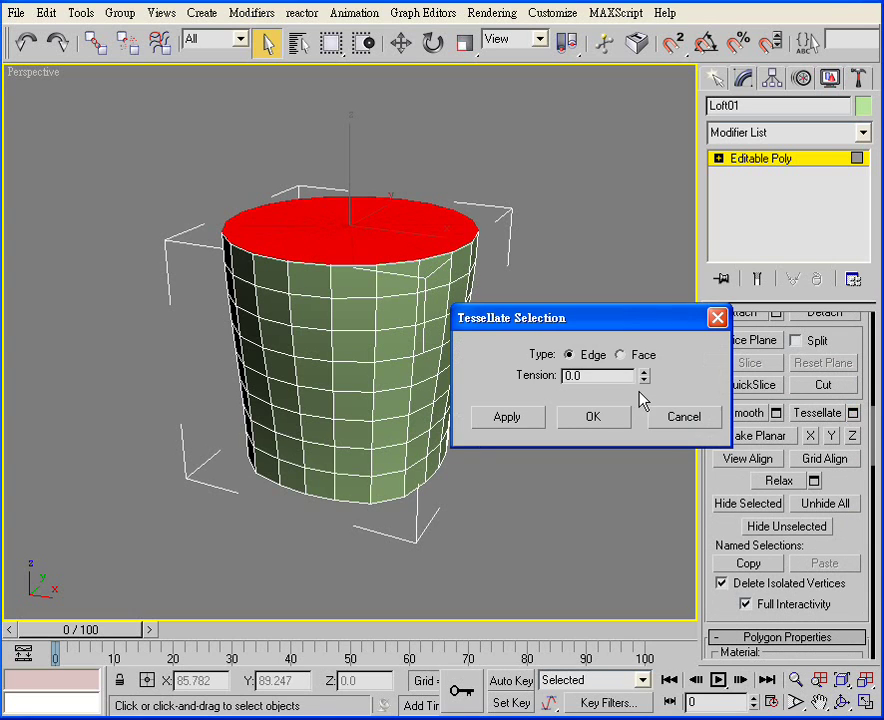
{"action": "left_click", "coordinate": [621, 355]}
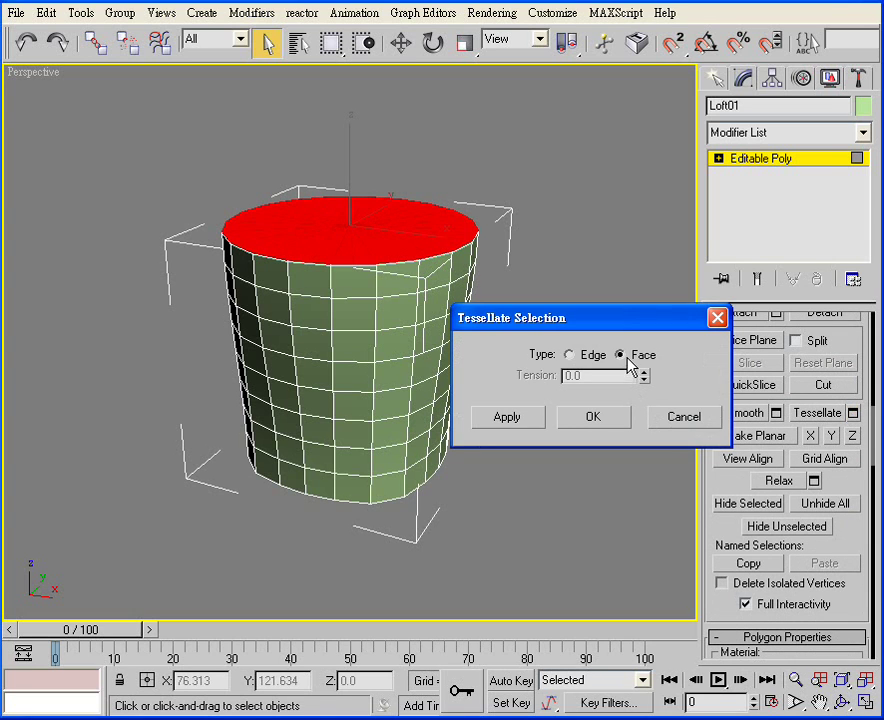
{"action": "left_click", "coordinate": [598, 420]}
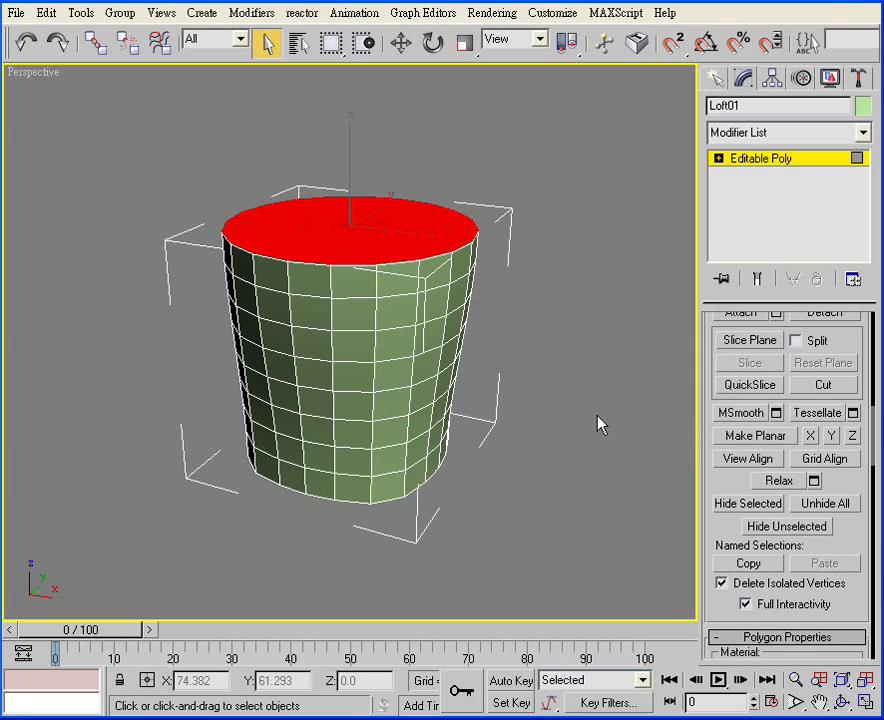
Orbit to the underside and tessellate the bottom cap polygon by Face as well
{"action": "left_click", "coordinate": [842, 703]}
{"action": "left_click_drag", "start_coordinate": [349, 523], "coordinate": [371, 357]}
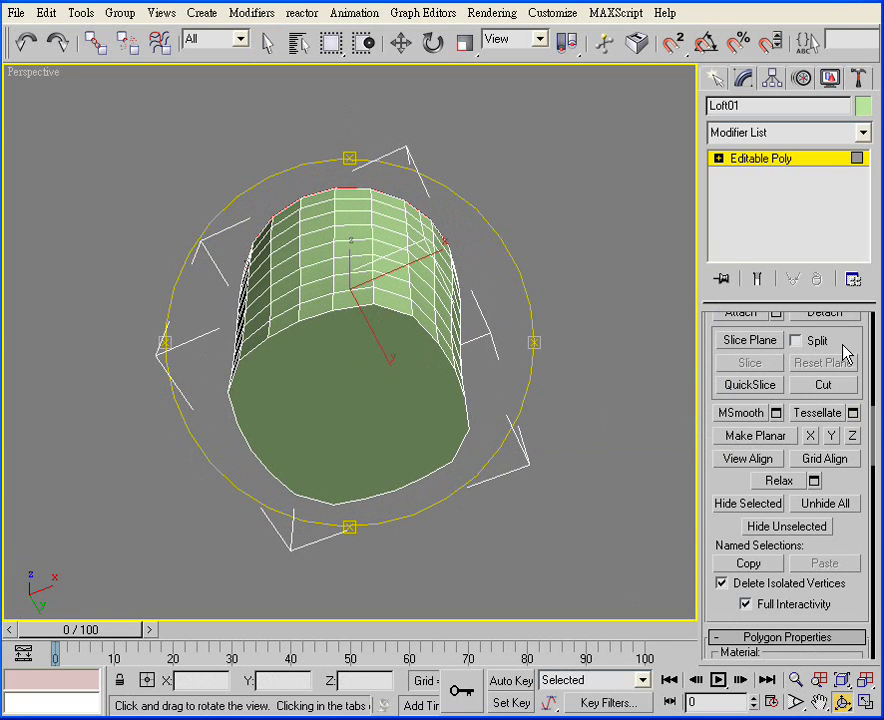
{"action": "left_click", "coordinate": [272, 52]}
{"action": "left_click", "coordinate": [379, 352]}
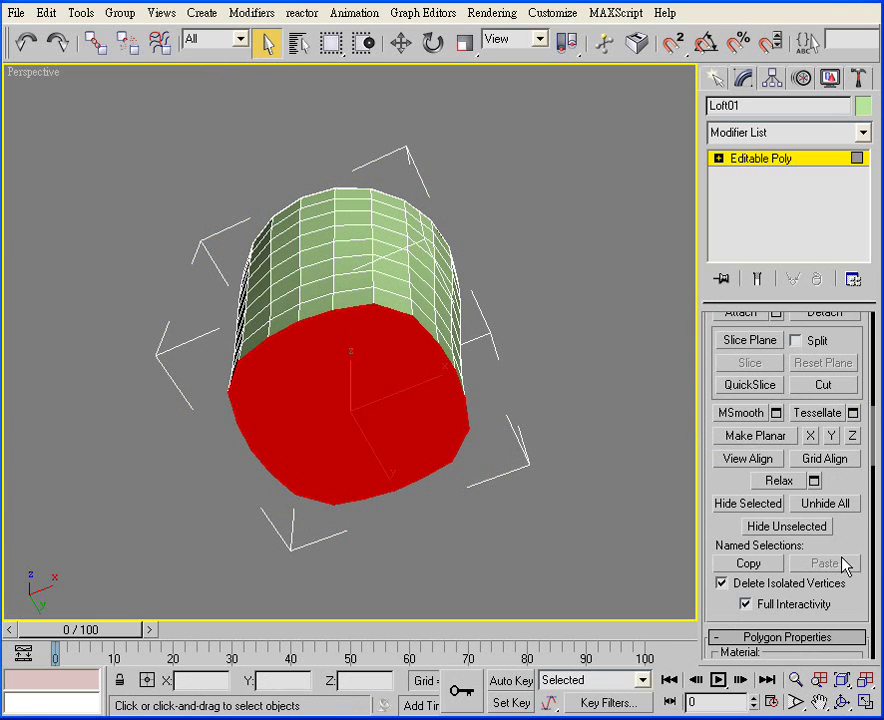
{"action": "left_click", "coordinate": [853, 413]}
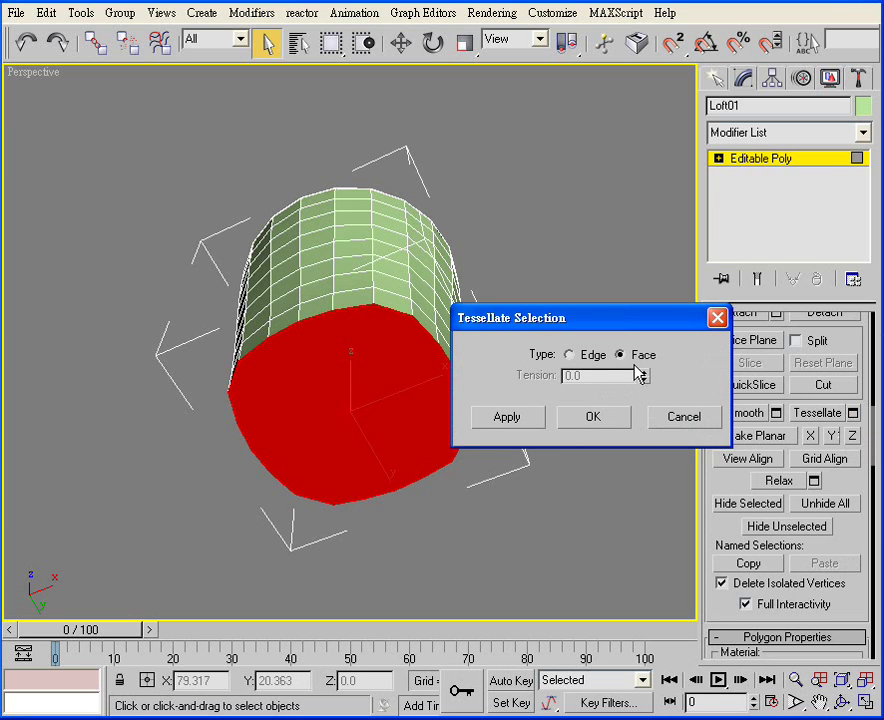
{"action": "left_click", "coordinate": [591, 420]}
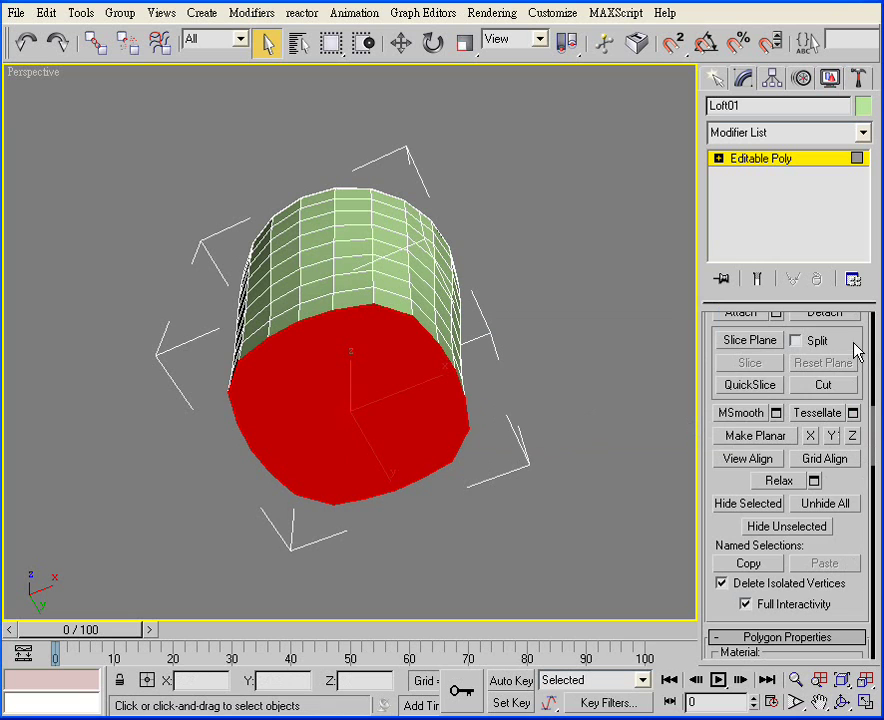
Leave Polygon mode and orbit back to an upright side view of the cup
{"action": "scroll", "coordinate": [854, 349], "scroll_direction": "up", "scroll_amount": 1}
{"action": "scroll", "coordinate": [809, 389], "scroll_direction": "up", "scroll_amount": 2}
{"action": "scroll", "coordinate": [800, 386], "scroll_direction": "up", "scroll_amount": 4}
{"action": "scroll", "coordinate": [800, 386], "scroll_direction": "up", "scroll_amount": 3}
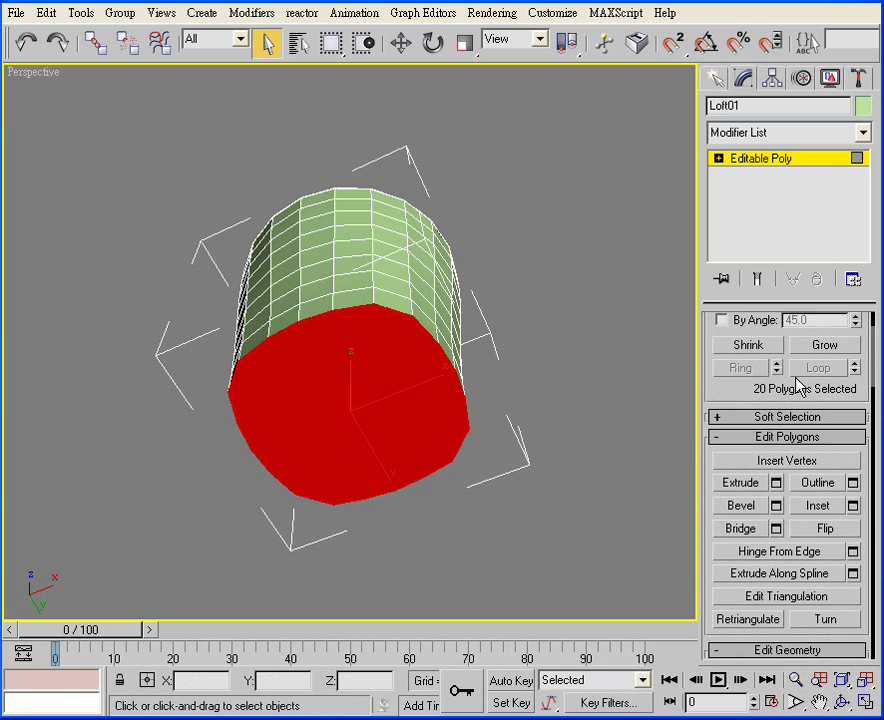
{"action": "scroll", "coordinate": [798, 300], "scroll_direction": "up", "scroll_amount": 2}
{"action": "left_click", "coordinate": [808, 348]}
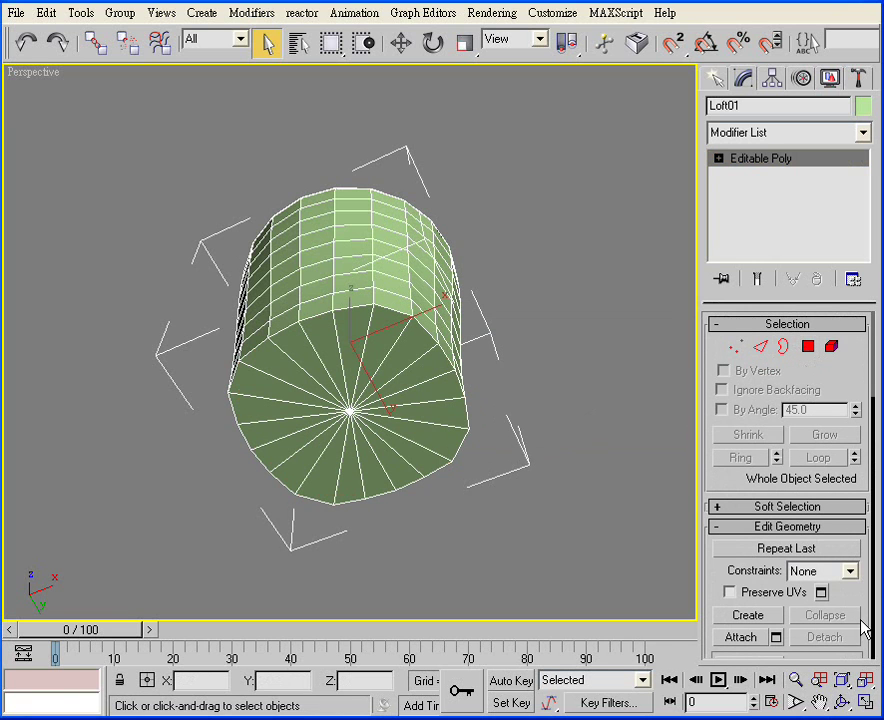
{"action": "left_click", "coordinate": [842, 703]}
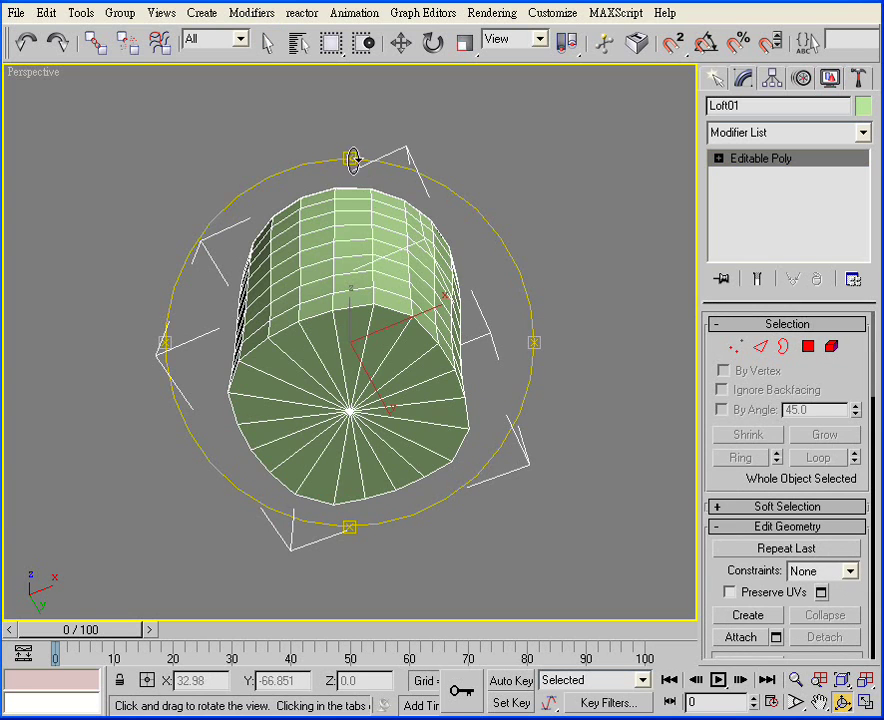
{"action": "left_click_drag", "start_coordinate": [353, 160], "coordinate": [365, 337]}
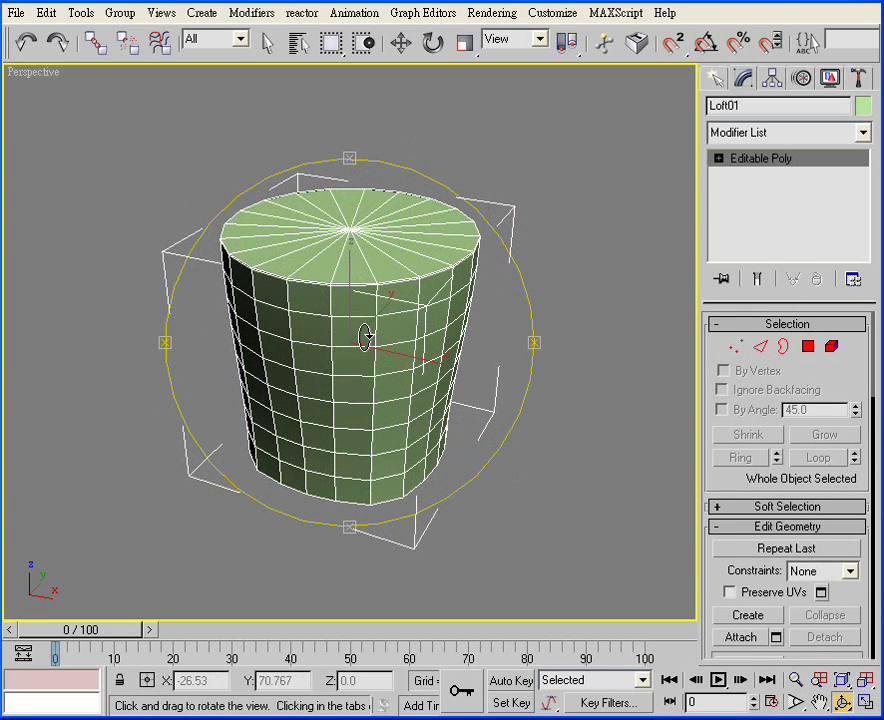
Add a MeshSmooth modifier (NURMS, 1 iteration) to the cup and keep it selected
{"action": "left_click", "coordinate": [252, 13]}
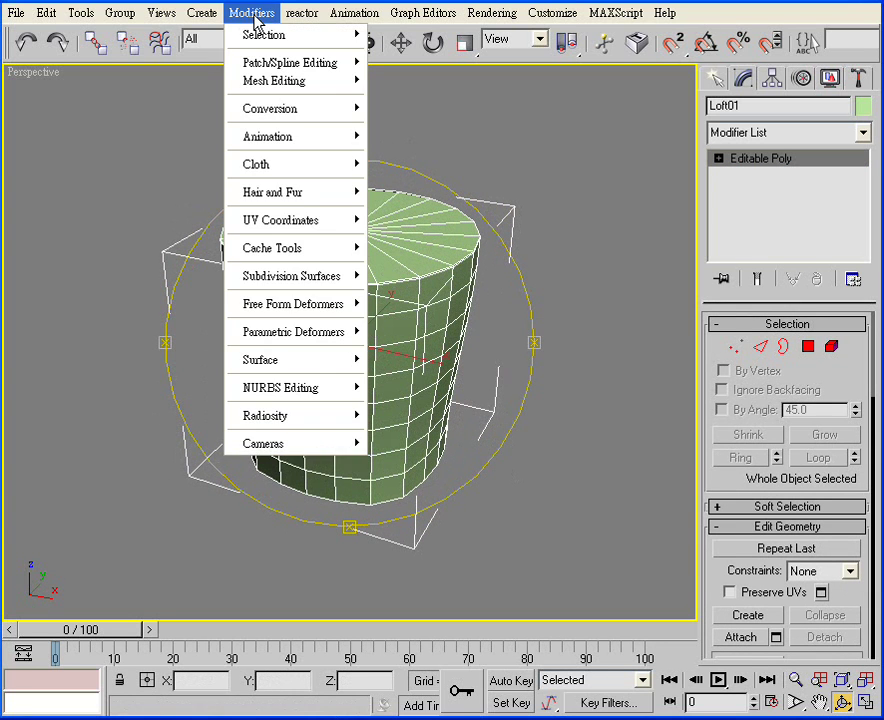
{"action": "mouse_move", "coordinate": [291, 276]}
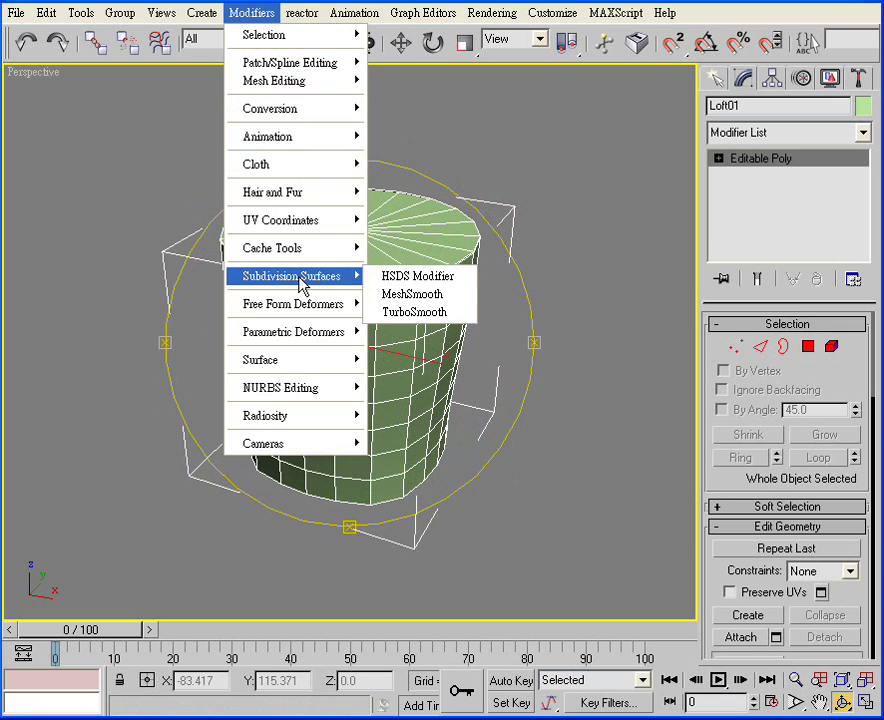
{"action": "left_click", "coordinate": [404, 295]}
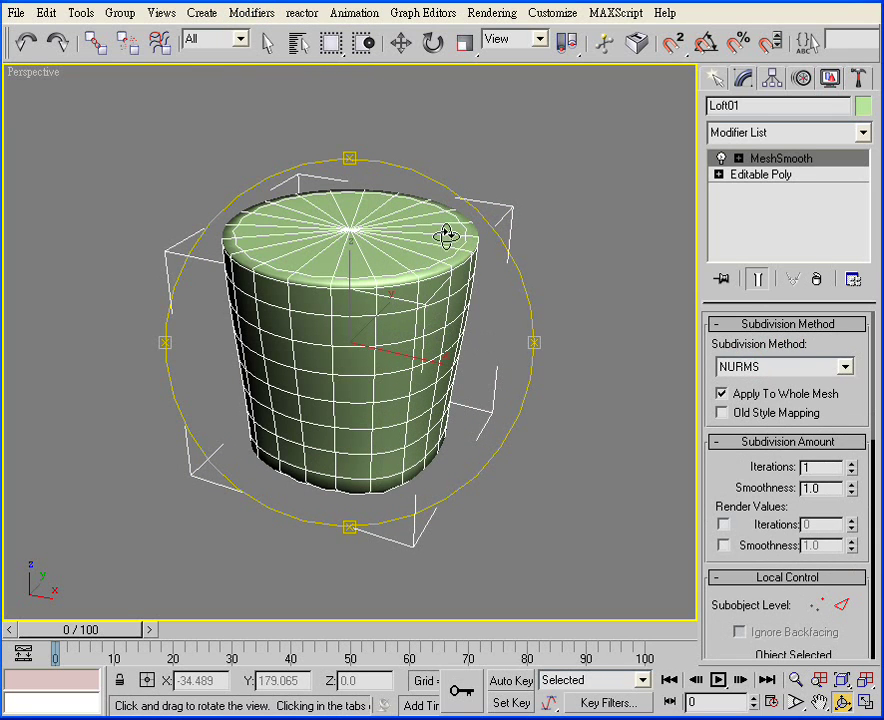
{"action": "left_click", "coordinate": [401, 43]}
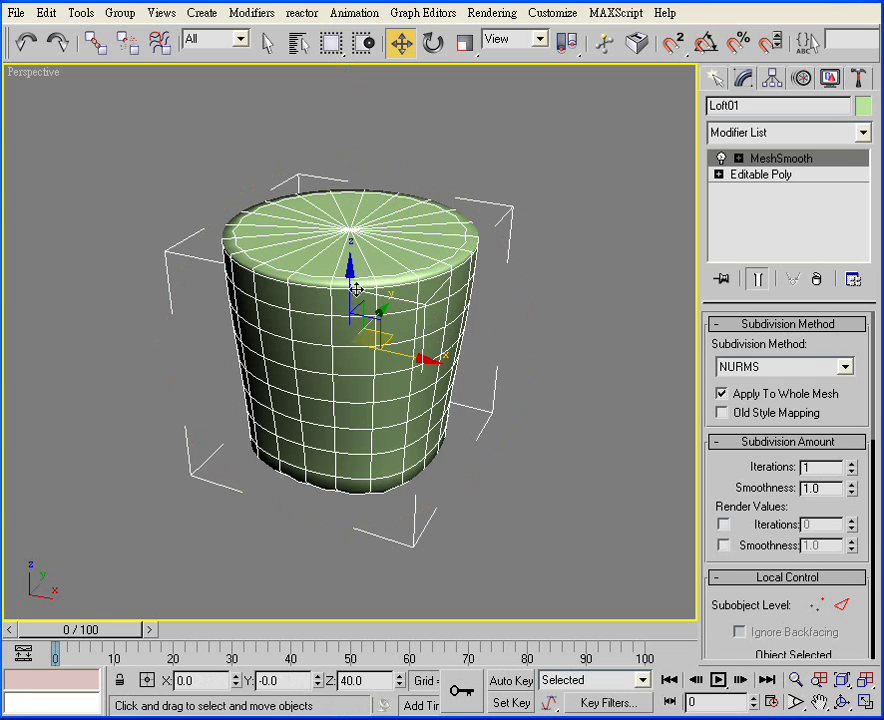
{"action": "left_click", "coordinate": [520, 293]}
{"action": "left_click", "coordinate": [375, 260]}
Pan the perspective view to centre the cylinder and activate Select and Move
{"action": "left_click", "coordinate": [819, 703]}
{"action": "left_click_drag", "start_coordinate": [331, 262], "coordinate": [335, 322]}
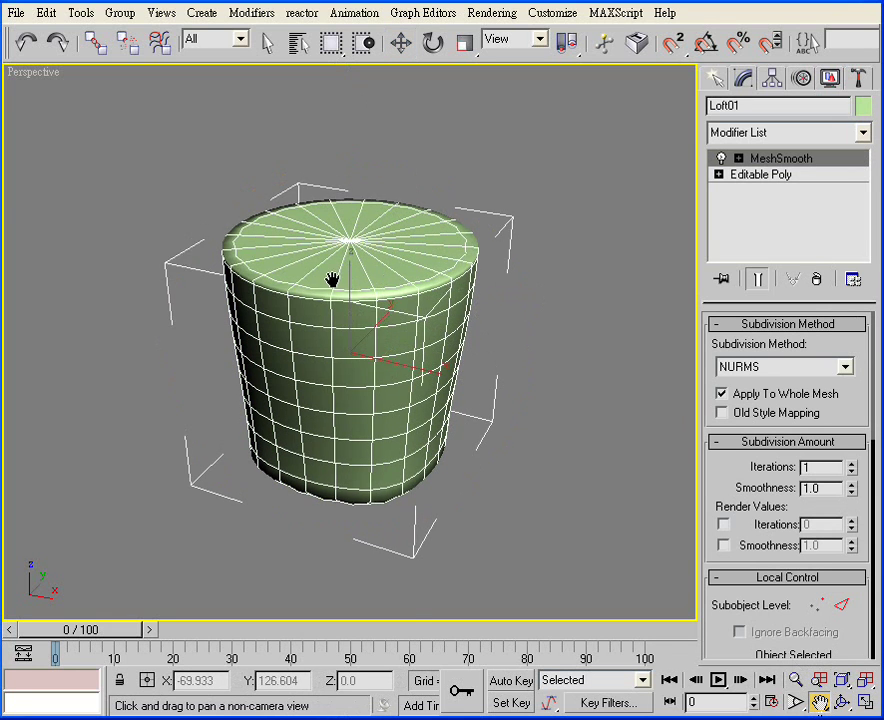
{"action": "left_click", "coordinate": [401, 42]}
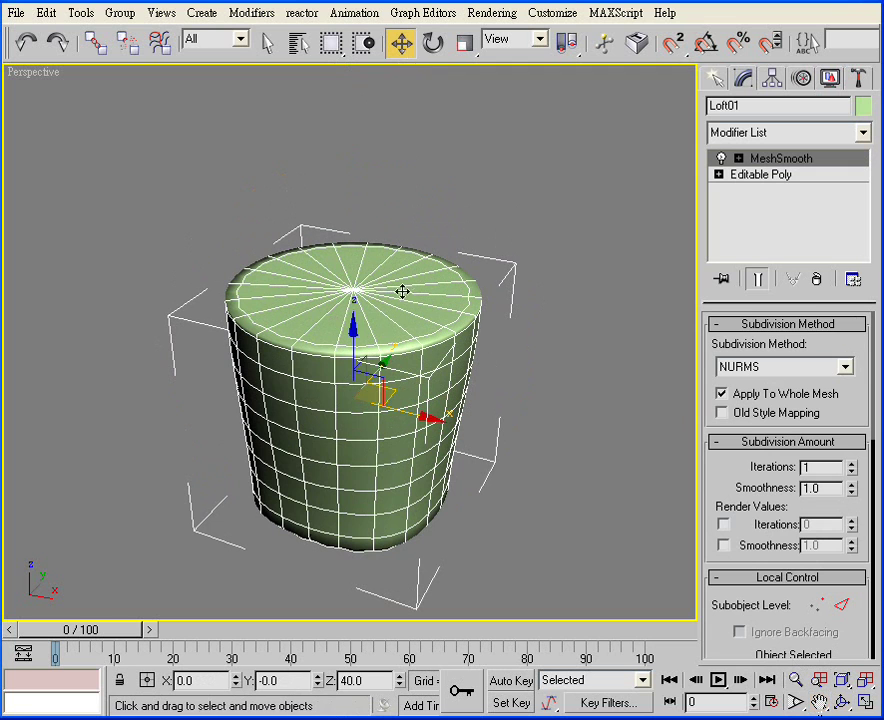
Shift-drag the cylinder upward to make an independent Copy named Loft02
{"action": "left_click_drag", "start_coordinate": [353, 340], "coordinate": [353, 265], "text": "shift"}
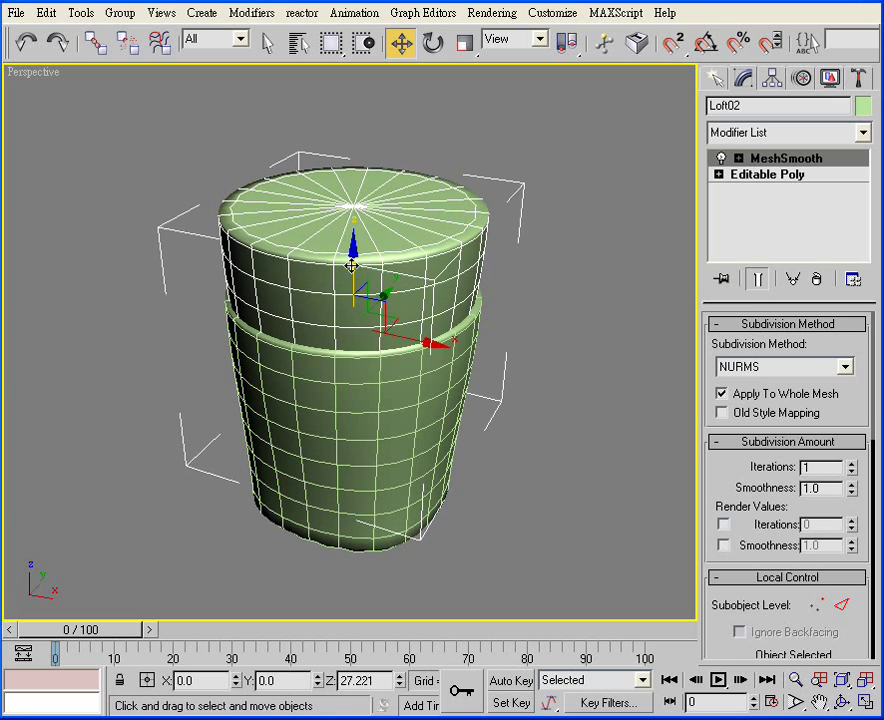
{"action": "left_click_drag", "start_coordinate": [353, 265], "coordinate": [355, 273], "text": "shift"}
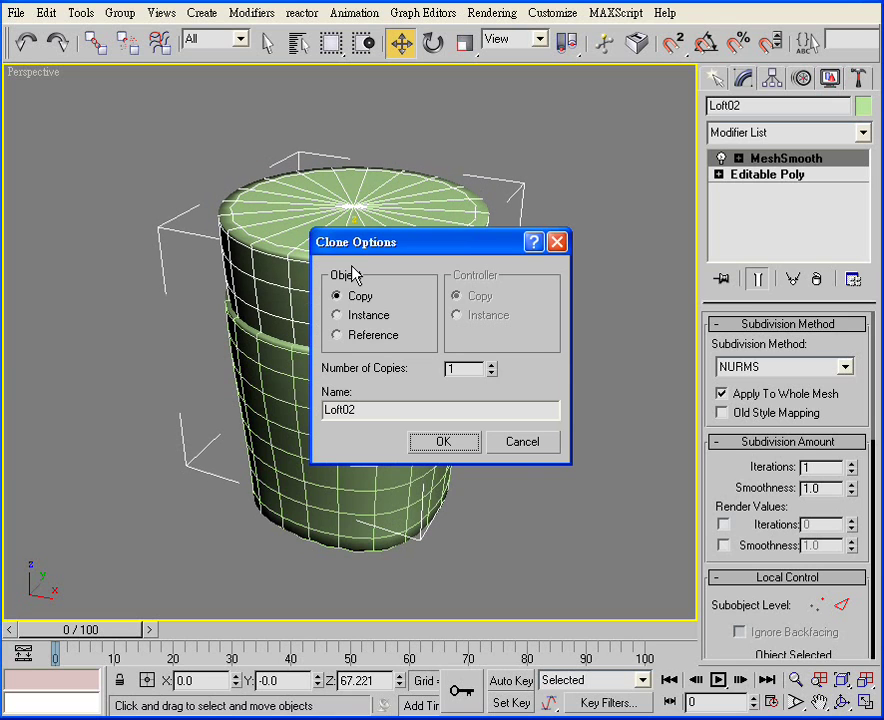
{"action": "left_click", "coordinate": [466, 446]}
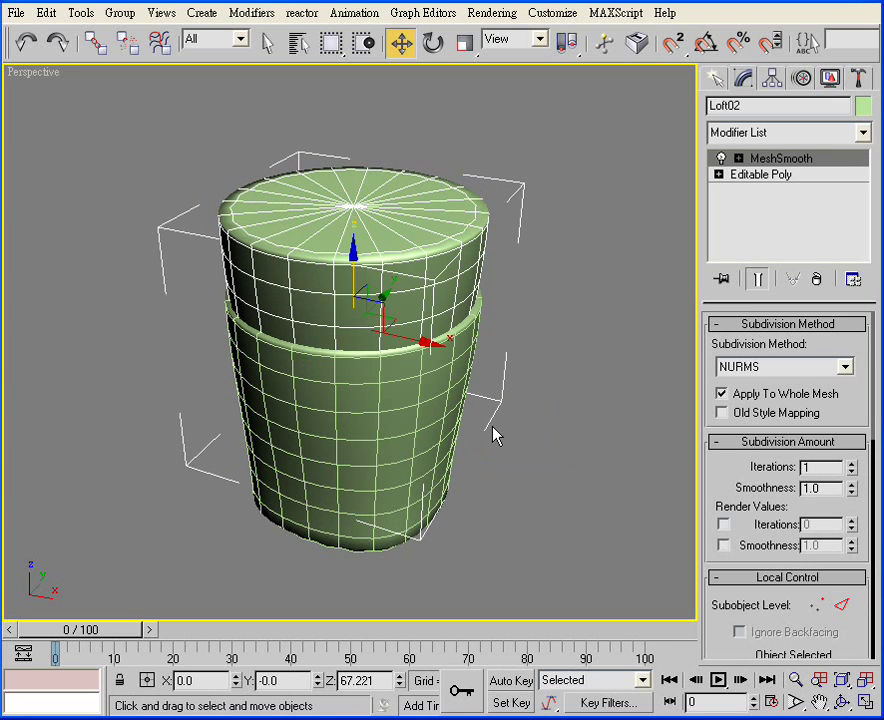
Scale Loft02 uniformly to 98% via Offset %, then reselect Loft01
{"action": "left_click", "coordinate": [464, 44]}
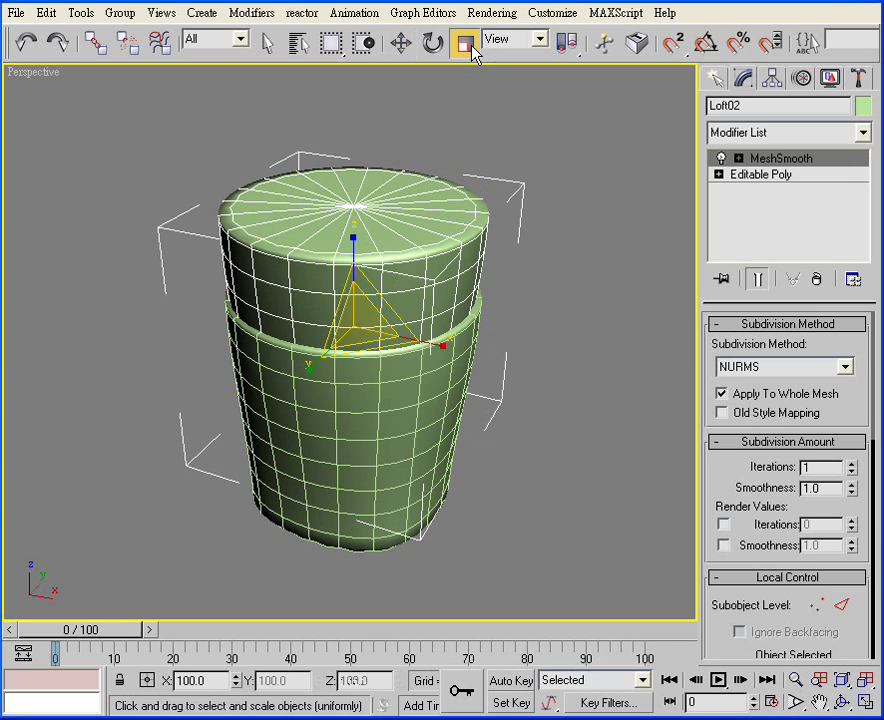
{"action": "right_click", "coordinate": [470, 48]}
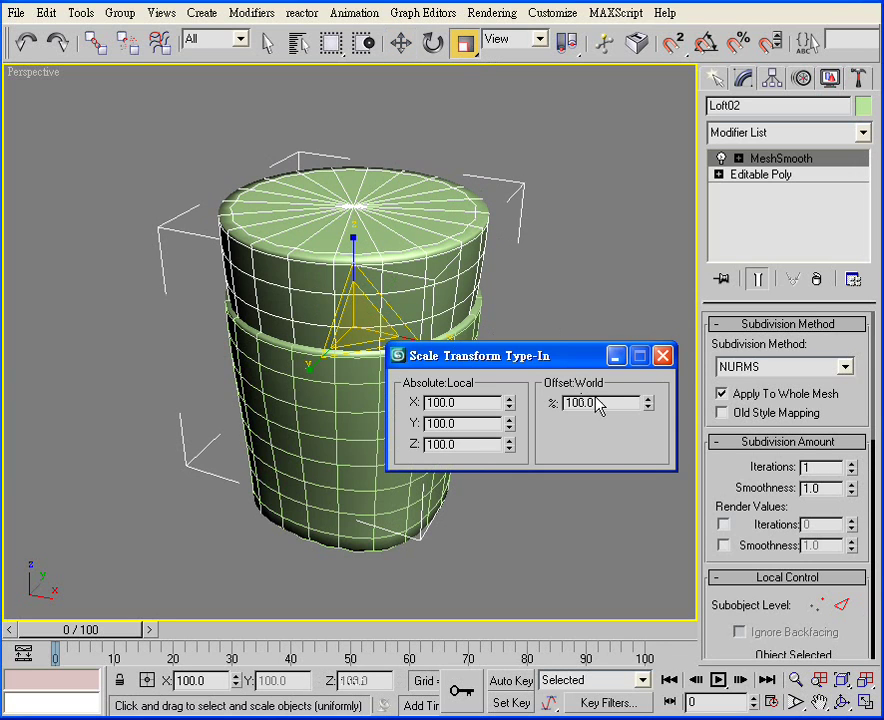
{"action": "double_click", "coordinate": [606, 402]}
{"action": "type", "text": "98"}
{"action": "key", "text": "Return"}
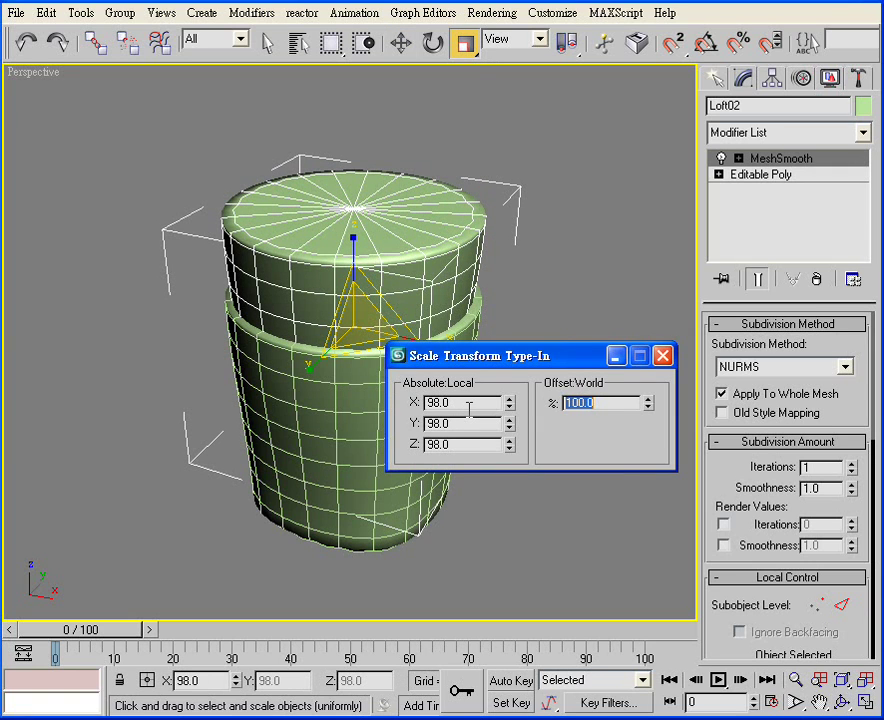
{"action": "left_click", "coordinate": [668, 355]}
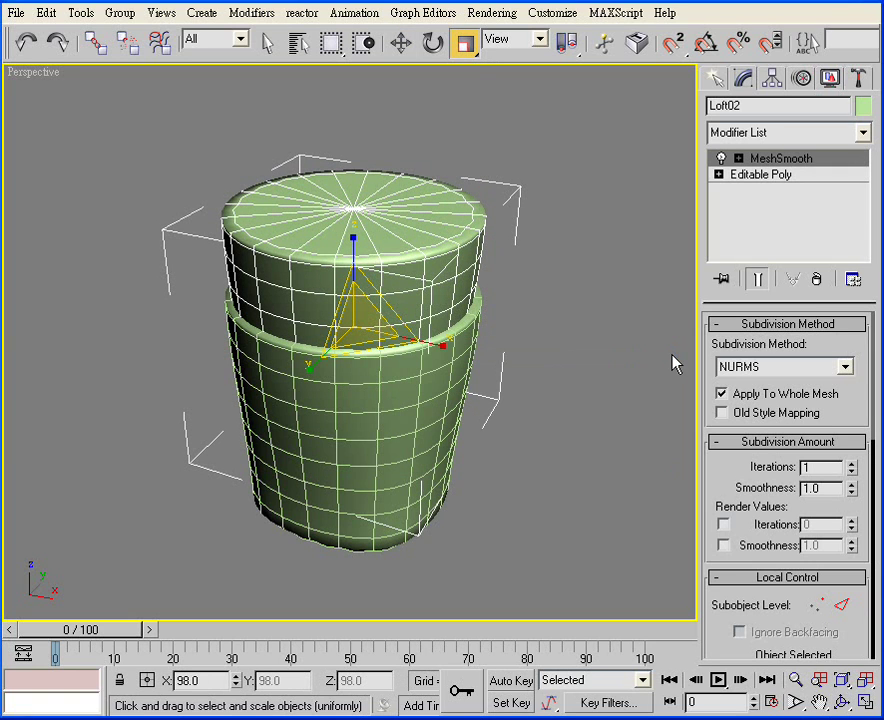
{"action": "left_click", "coordinate": [267, 41]}
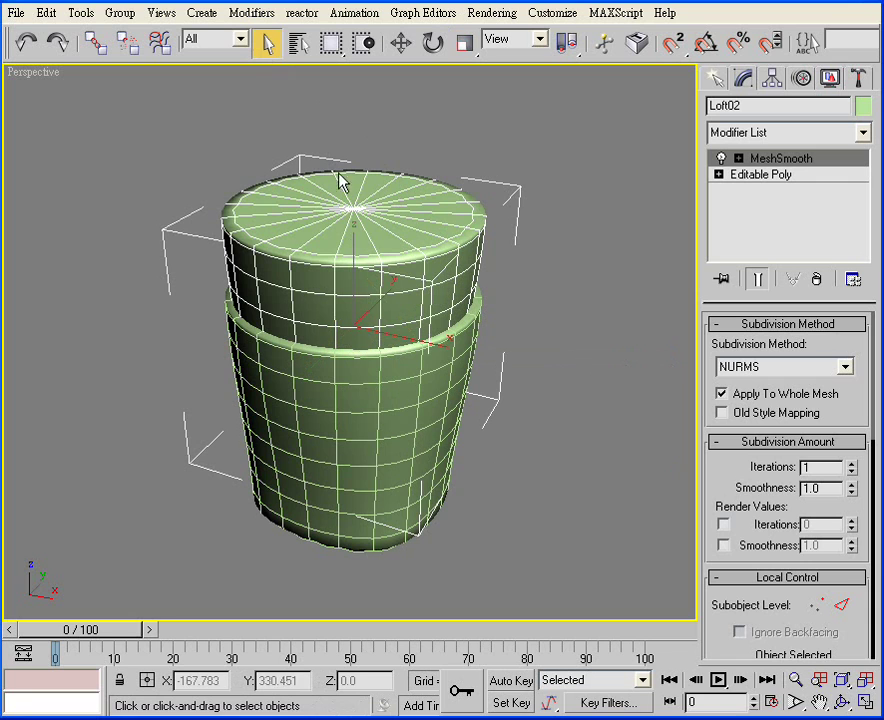
{"action": "left_click", "coordinate": [369, 547]}
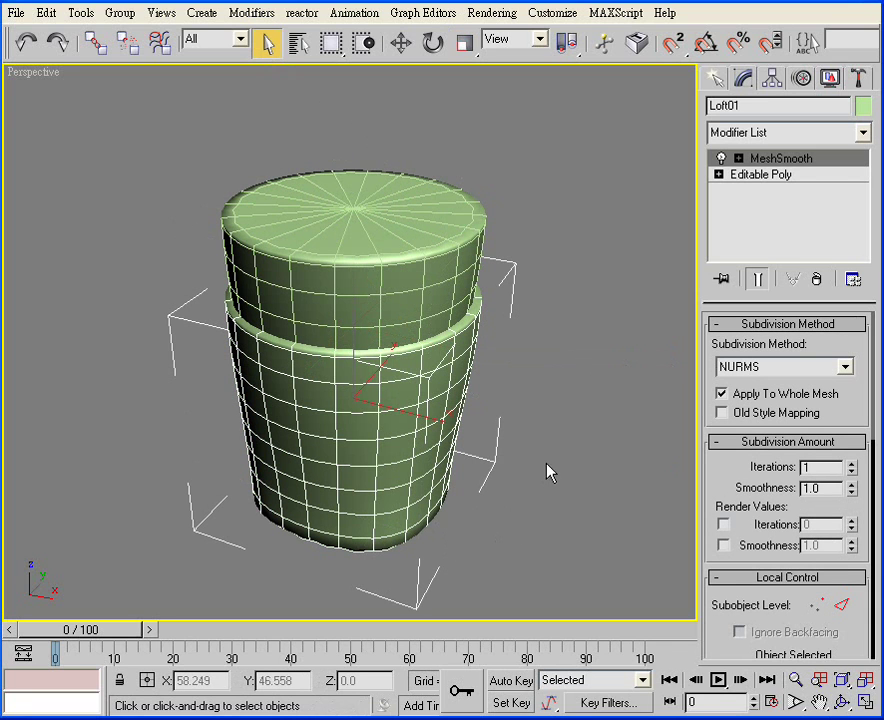
Boolean-subtract Loft02 from Loft01 (Subtraction A-B) and orbit to look into the hollow cup
{"action": "left_click", "coordinate": [715, 80]}
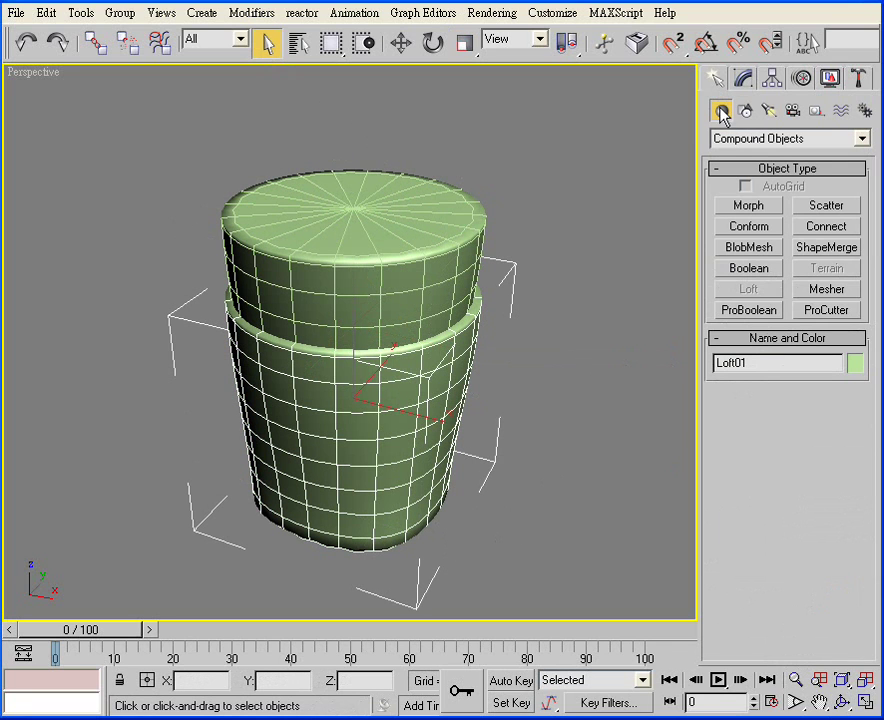
{"action": "left_click", "coordinate": [769, 268]}
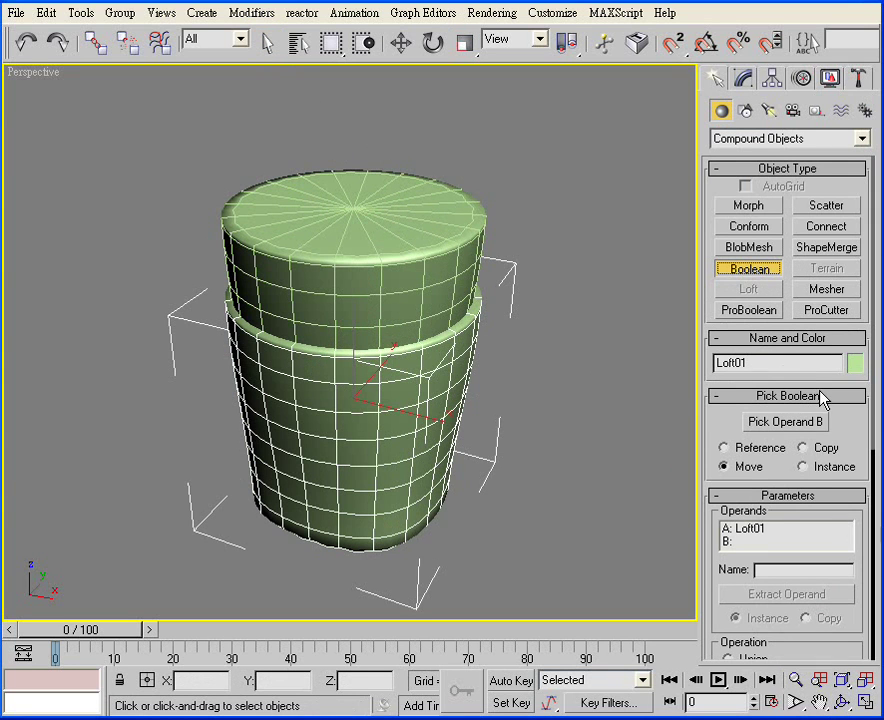
{"action": "scroll", "coordinate": [858, 414], "scroll_direction": "down", "scroll_amount": 1}
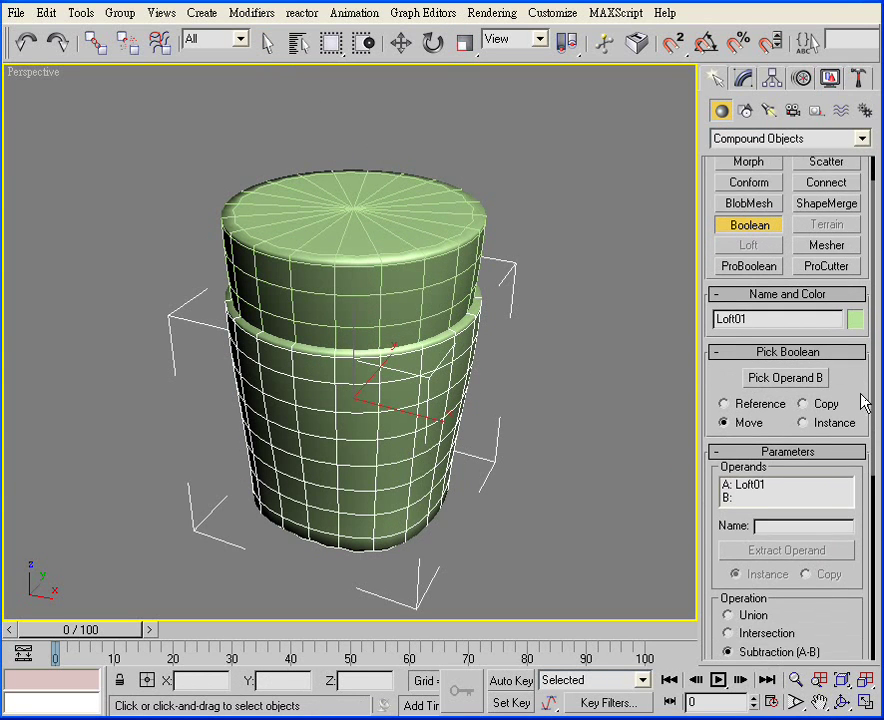
{"action": "scroll", "coordinate": [855, 412], "scroll_direction": "down", "scroll_amount": 2}
{"action": "scroll", "coordinate": [835, 450], "scroll_direction": "down", "scroll_amount": 1}
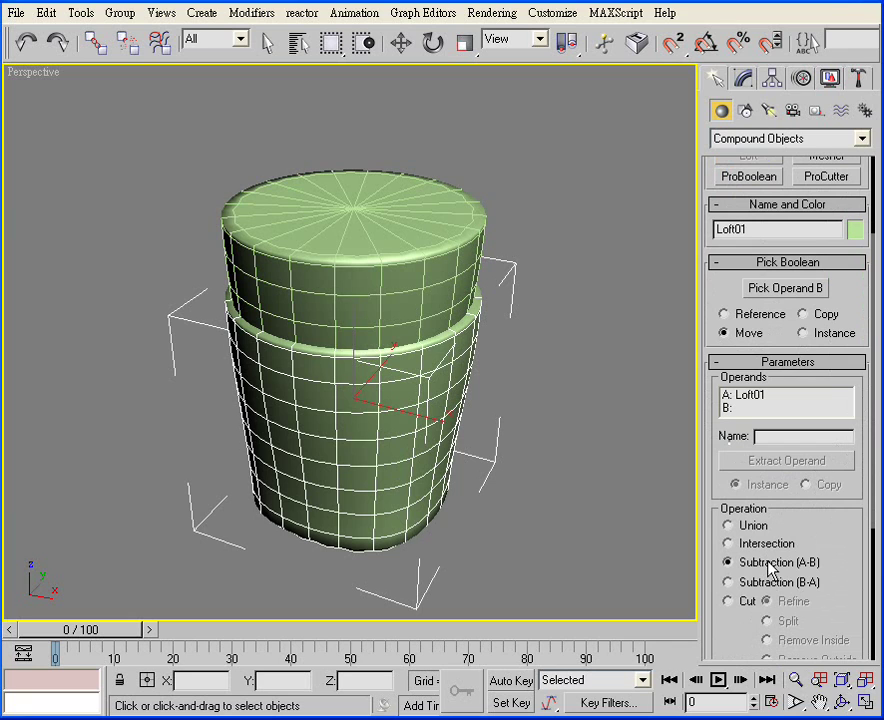
{"action": "scroll", "coordinate": [855, 397], "scroll_direction": "up", "scroll_amount": 2}
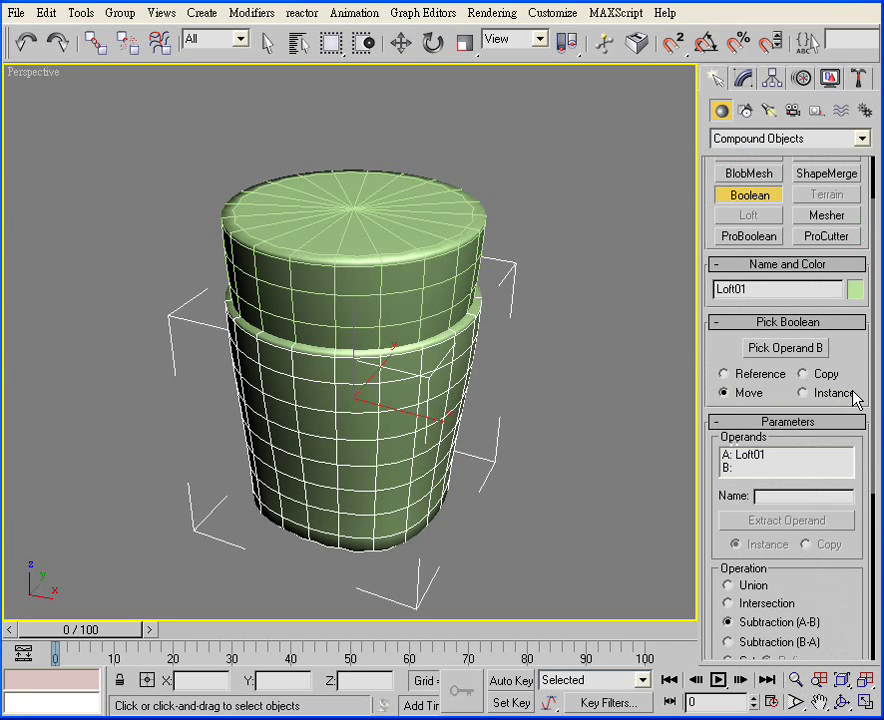
{"action": "left_click", "coordinate": [756, 456]}
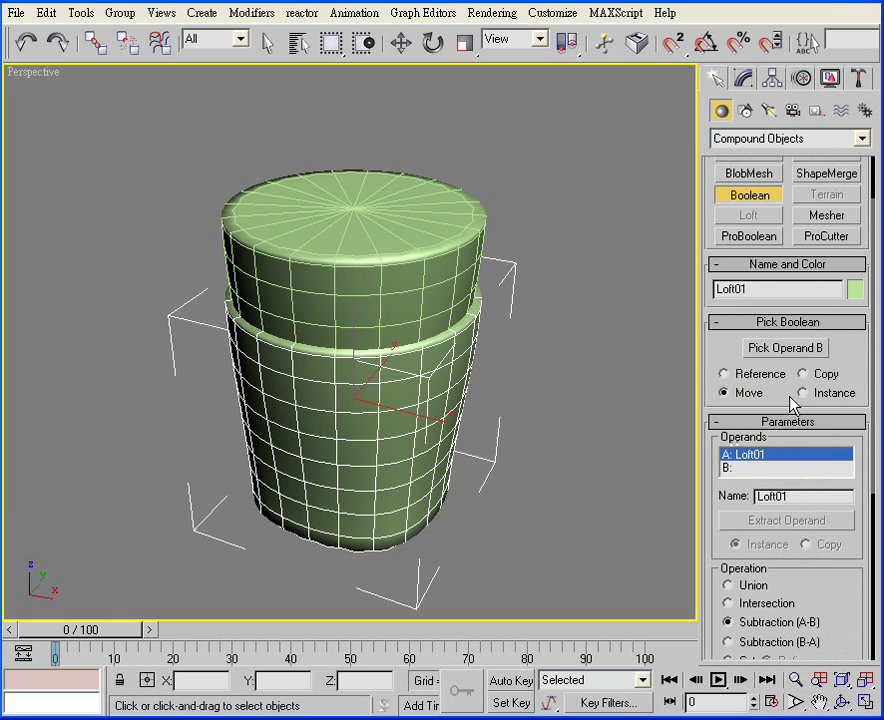
{"action": "left_click", "coordinate": [787, 350]}
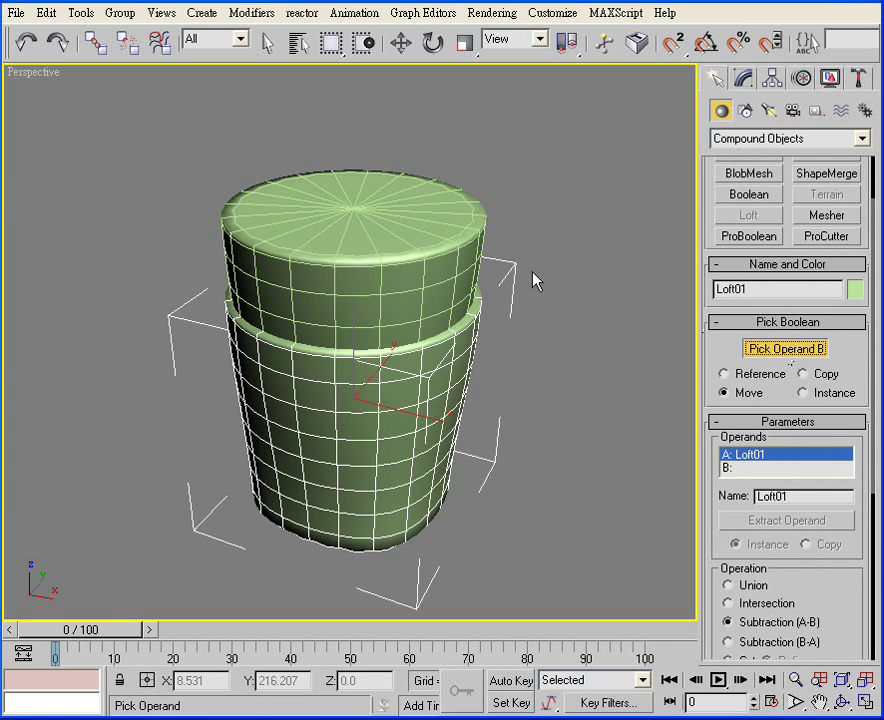
{"action": "left_click", "coordinate": [469, 238]}
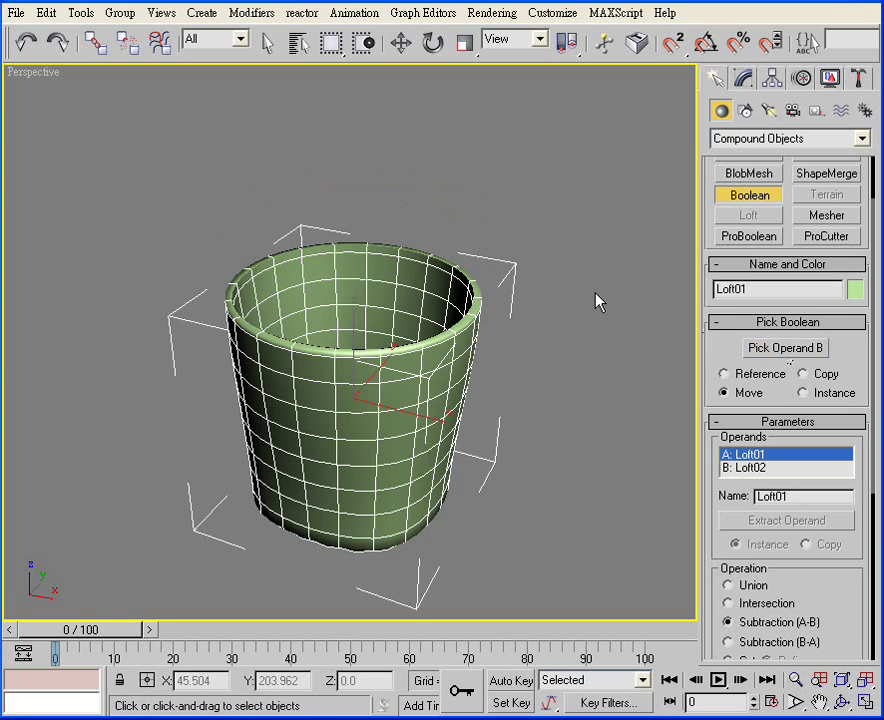
{"action": "left_click", "coordinate": [843, 703]}
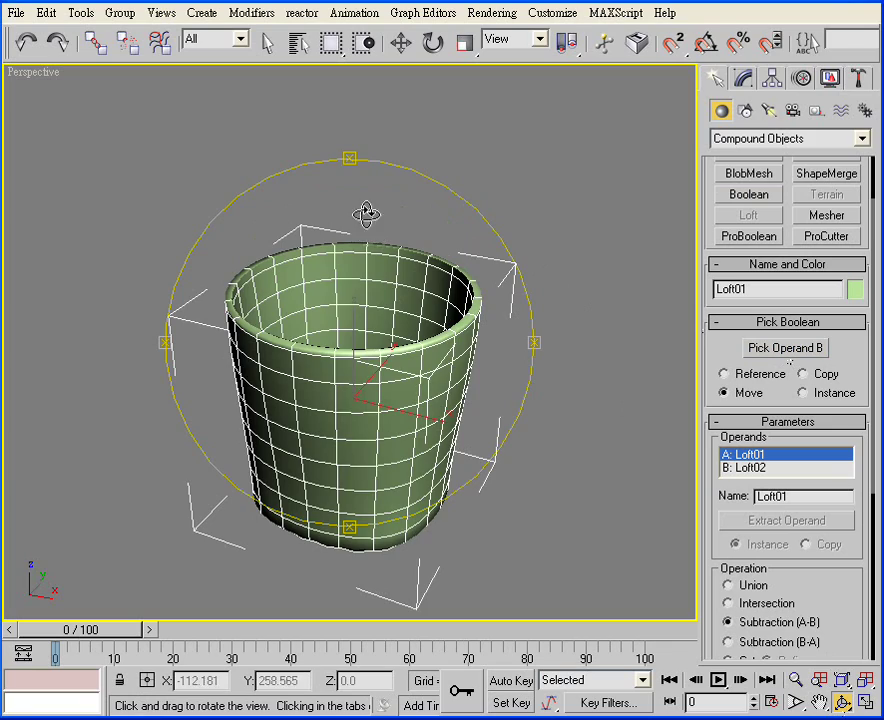
{"action": "mouse_move", "coordinate": [349, 158]}
{"action": "left_mouse_down"}
{"action": "mouse_move", "coordinate": [352, 219]}
{"action": "mouse_move", "coordinate": [357, 100]}
{"action": "mouse_move", "coordinate": [338, 170]}
{"action": "mouse_move", "coordinate": [345, 191]}
{"action": "mouse_move", "coordinate": [345, 150]}
{"action": "left_mouse_up"}
Convert the cup to an Editable Poly and enter Vertex sub-object level
{"action": "left_click", "coordinate": [269, 47]}
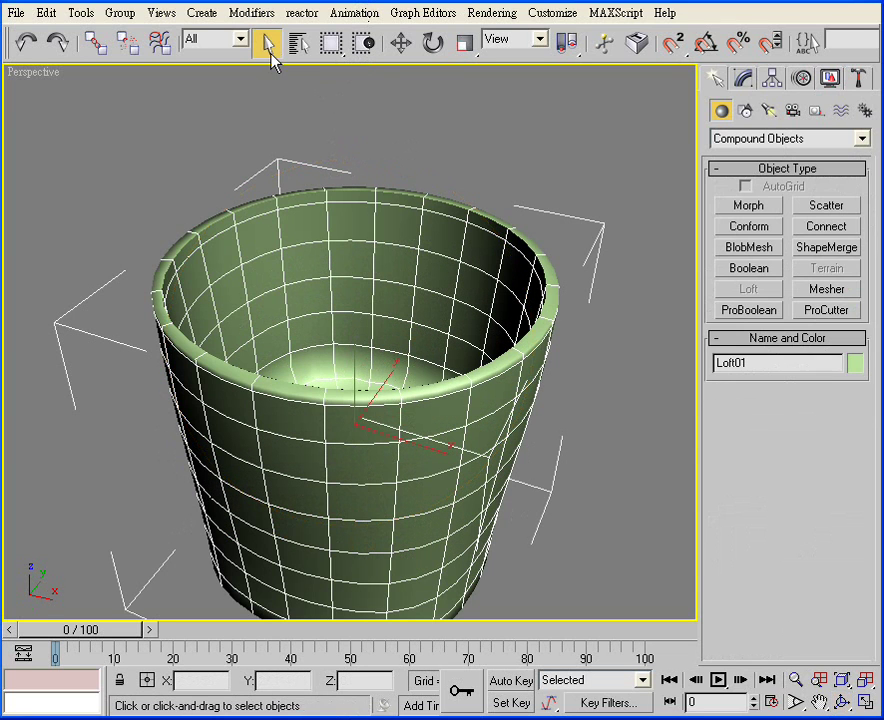
{"action": "right_click", "coordinate": [517, 240]}
{"action": "mouse_move", "coordinate": [416, 410]}
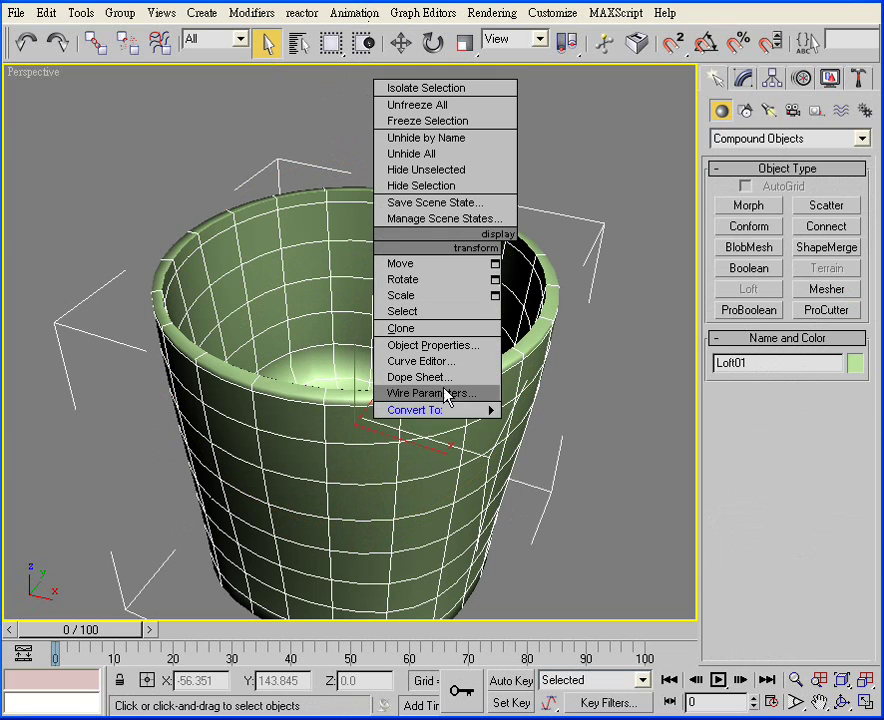
{"action": "left_click", "coordinate": [548, 426]}
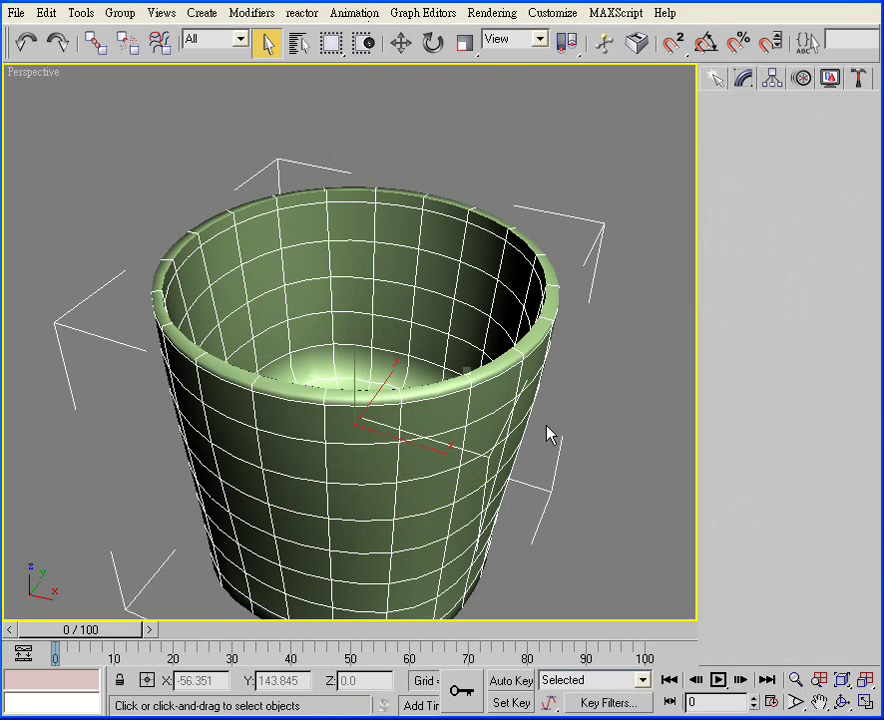
{"action": "left_click", "coordinate": [735, 346]}
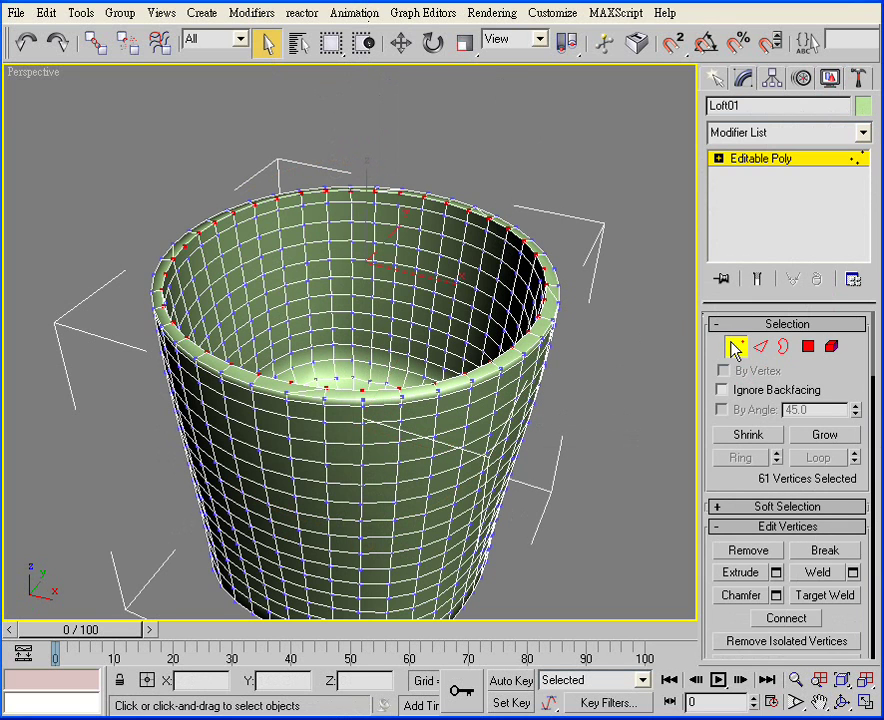
Clear the vertex selection and bring the cup's inner wall near the rim into close-up view
{"action": "left_click", "coordinate": [840, 703]}
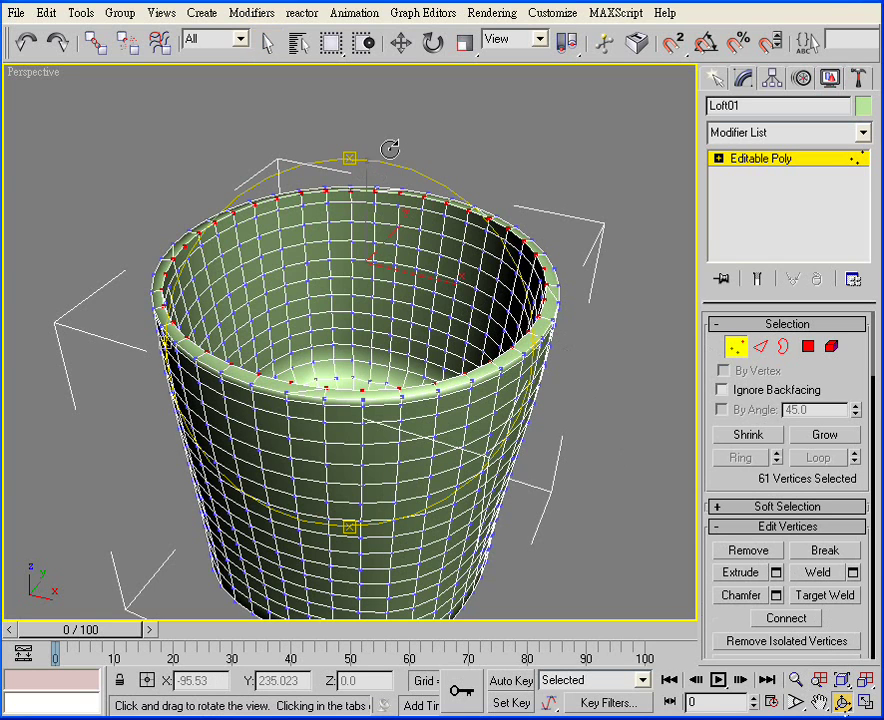
{"action": "left_click", "coordinate": [268, 42]}
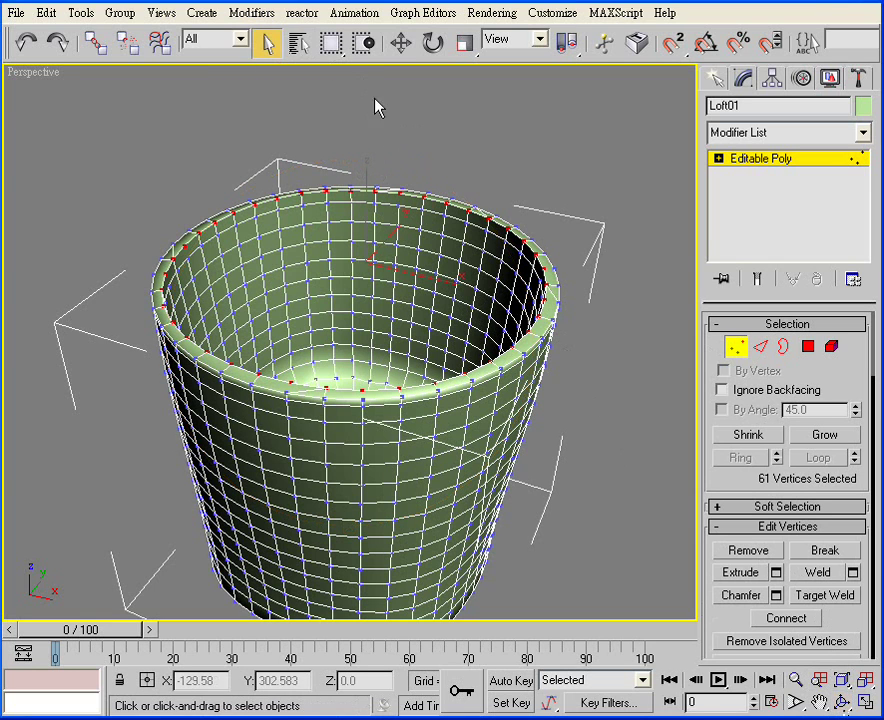
{"action": "left_click", "coordinate": [363, 164]}
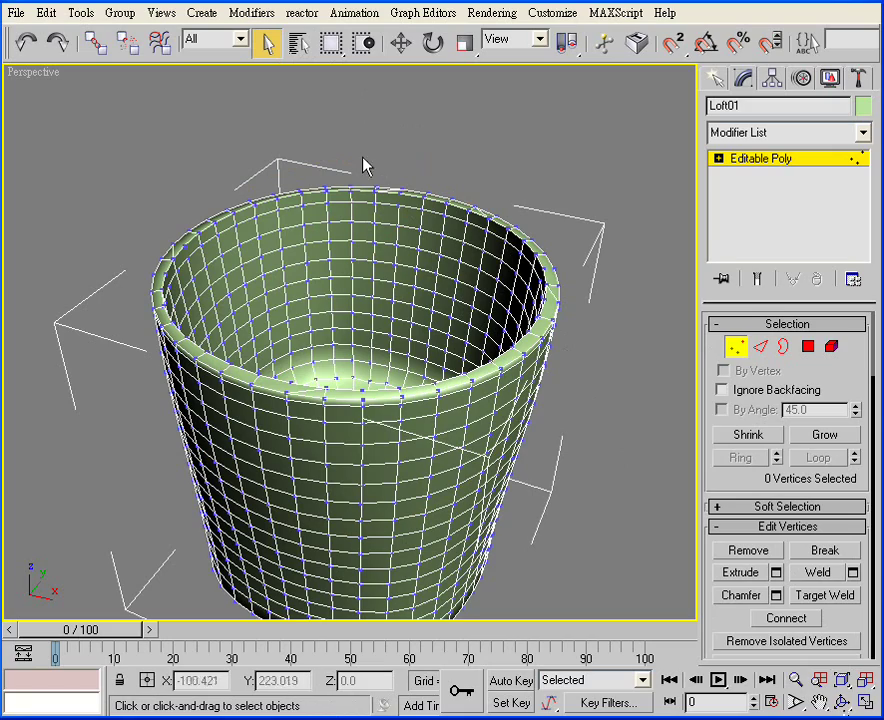
{"action": "left_click", "coordinate": [840, 703]}
{"action": "mouse_move", "coordinate": [349, 158]}
{"action": "left_mouse_down"}
{"action": "mouse_move", "coordinate": [335, 203]}
{"action": "mouse_move", "coordinate": [345, 172]}
{"action": "left_mouse_up"}
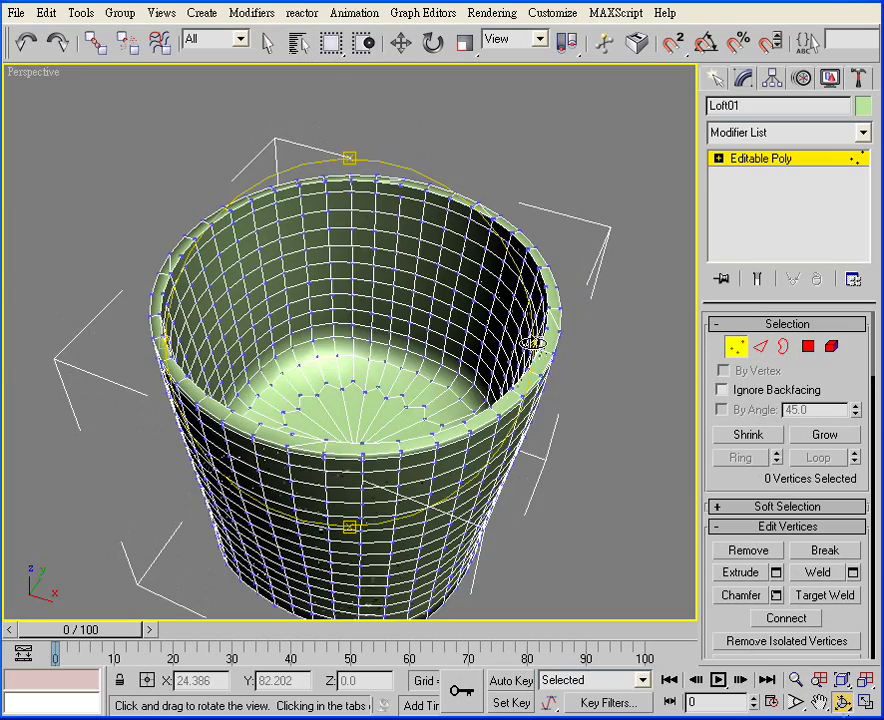
{"action": "mouse_move", "coordinate": [533, 343]}
{"action": "left_mouse_down"}
{"action": "mouse_move", "coordinate": [408, 362]}
{"action": "mouse_move", "coordinate": [398, 350]}
{"action": "left_mouse_up"}
{"action": "scroll", "coordinate": [389, 333], "scroll_direction": "up", "scroll_amount": 4}
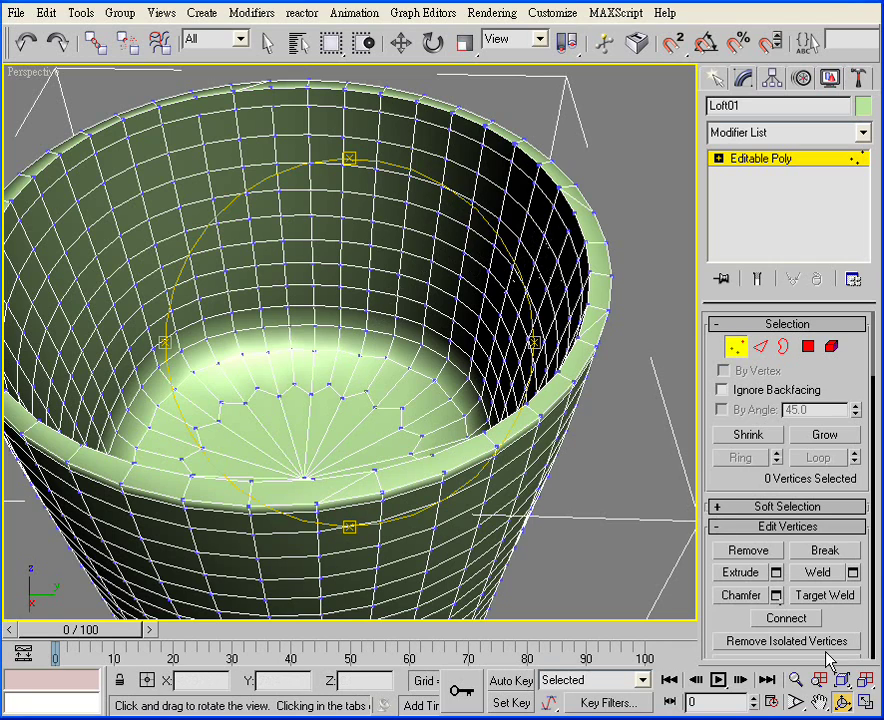
{"action": "key", "text": "ctrl+p"}
{"action": "mouse_move", "coordinate": [536, 233]}
{"action": "left_mouse_down"}
{"action": "mouse_move", "coordinate": [529, 286]}
{"action": "mouse_move", "coordinate": [450, 330]}
{"action": "left_mouse_up"}
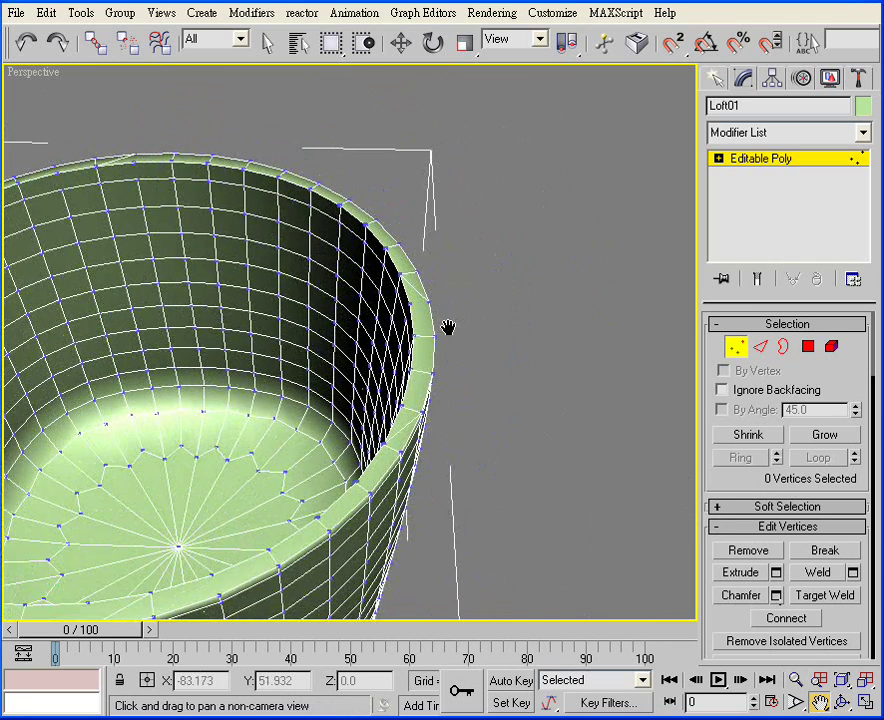
{"action": "scroll", "coordinate": [450, 328], "scroll_direction": "up", "scroll_amount": 3}
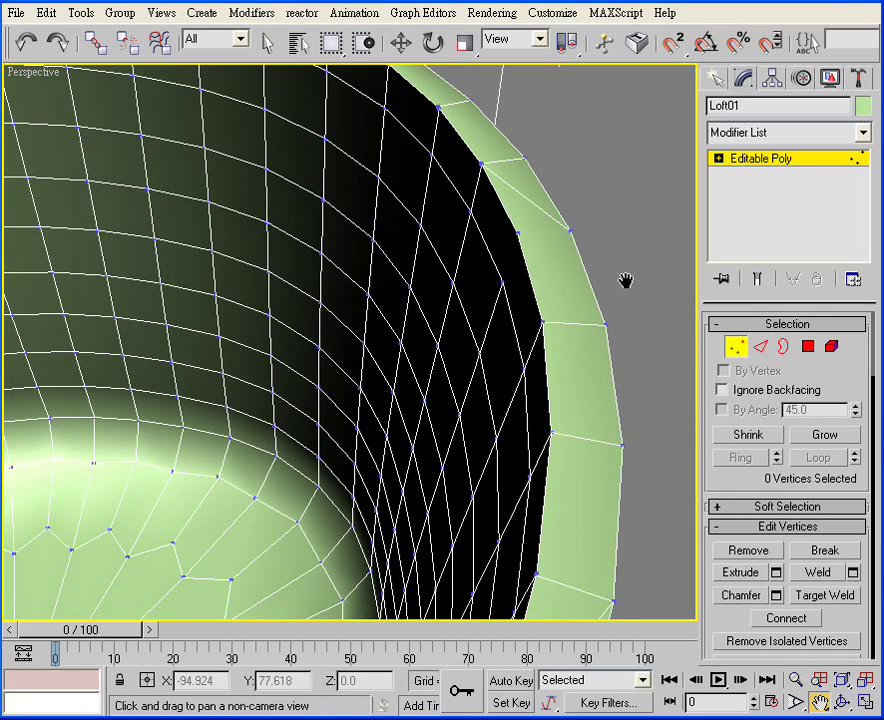
Select two inner-rim vertices and Connect them with a new edge
{"action": "left_click", "coordinate": [268, 43]}
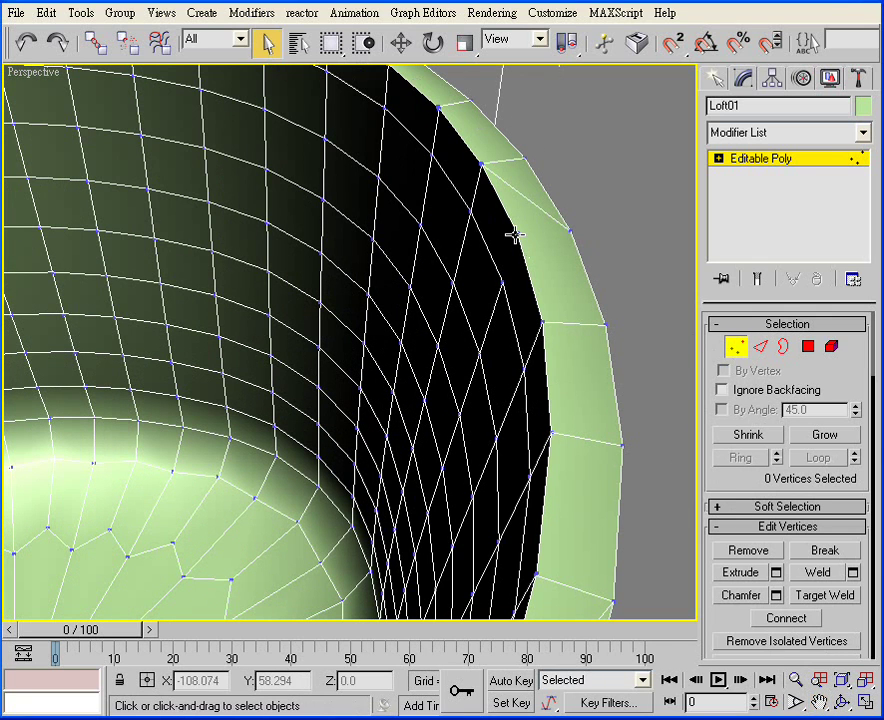
{"action": "left_click", "coordinate": [575, 245]}
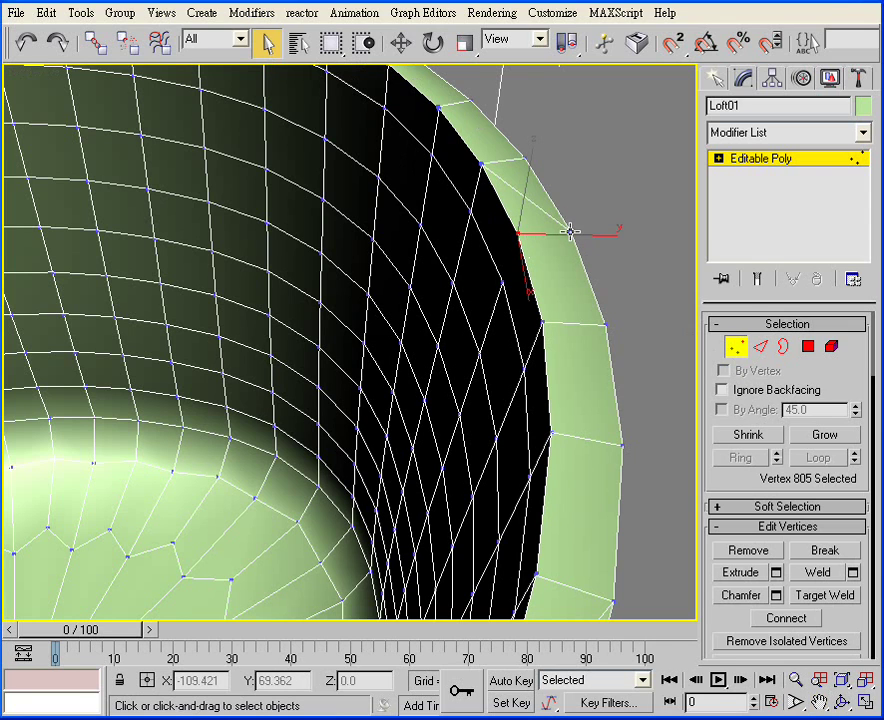
{"action": "left_click", "coordinate": [570, 232]}
{"action": "left_click", "coordinate": [518, 232], "text": "ctrl"}
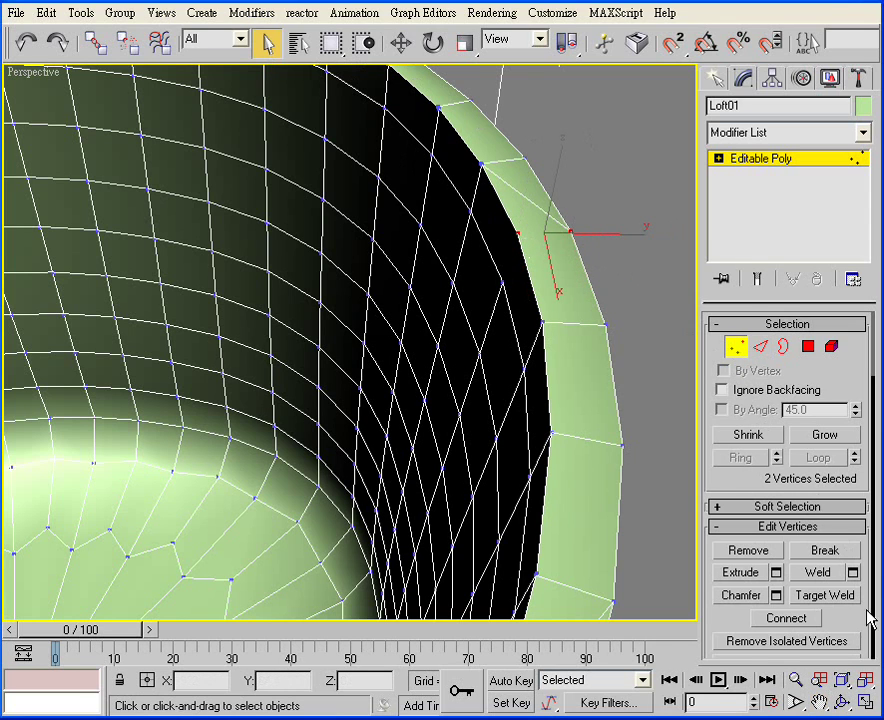
{"action": "scroll", "coordinate": [857, 618], "scroll_direction": "down", "scroll_amount": 3}
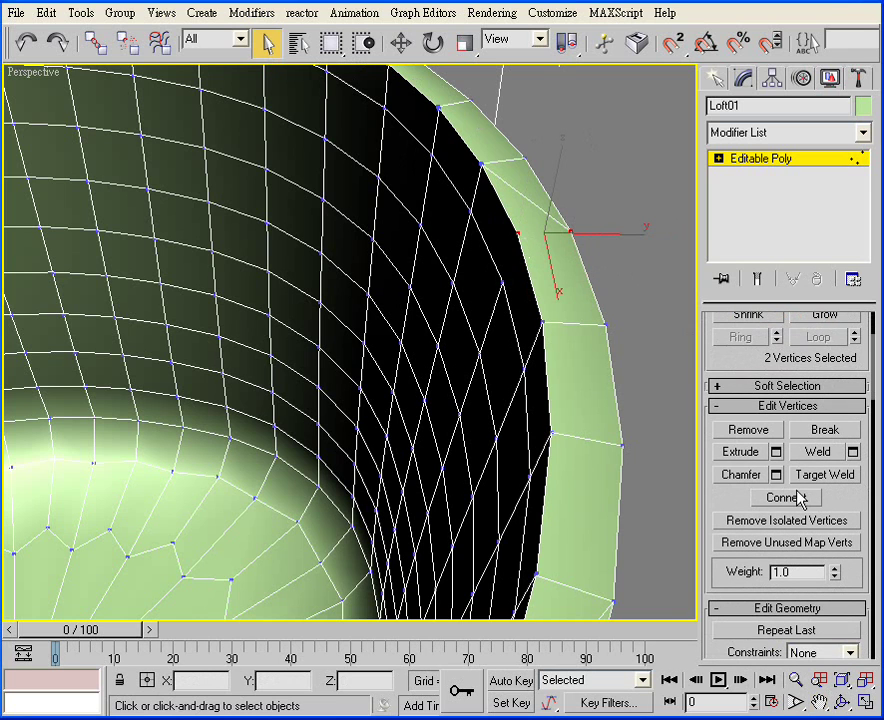
{"action": "left_click", "coordinate": [779, 503]}
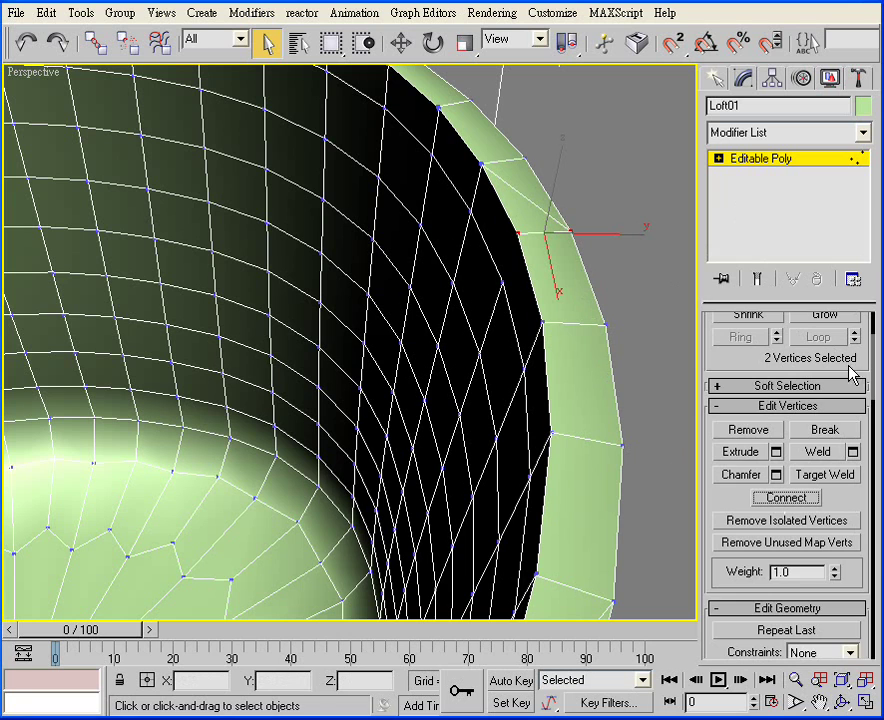
At Edge level, select the unwanted rim edge and Remove it
{"action": "left_click_drag", "start_coordinate": [872, 380], "coordinate": [870, 480]}
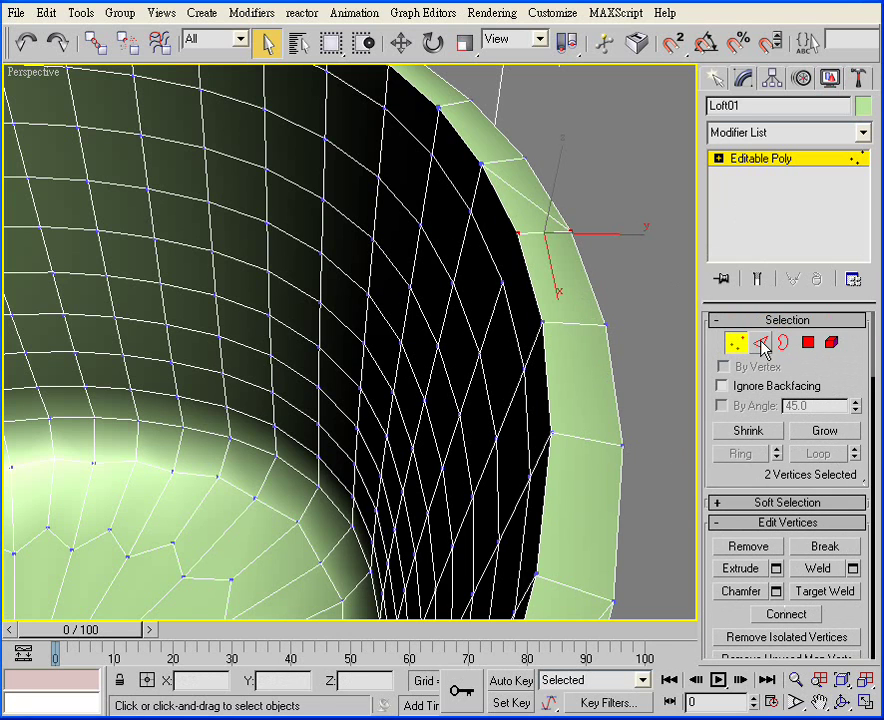
{"action": "left_click", "coordinate": [761, 344]}
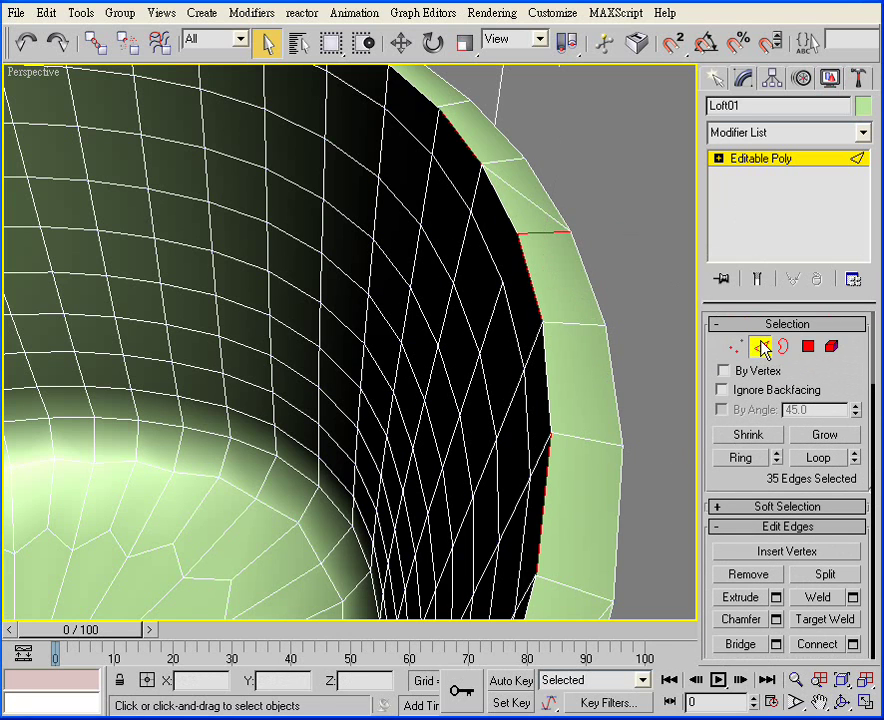
{"action": "left_click", "coordinate": [527, 197]}
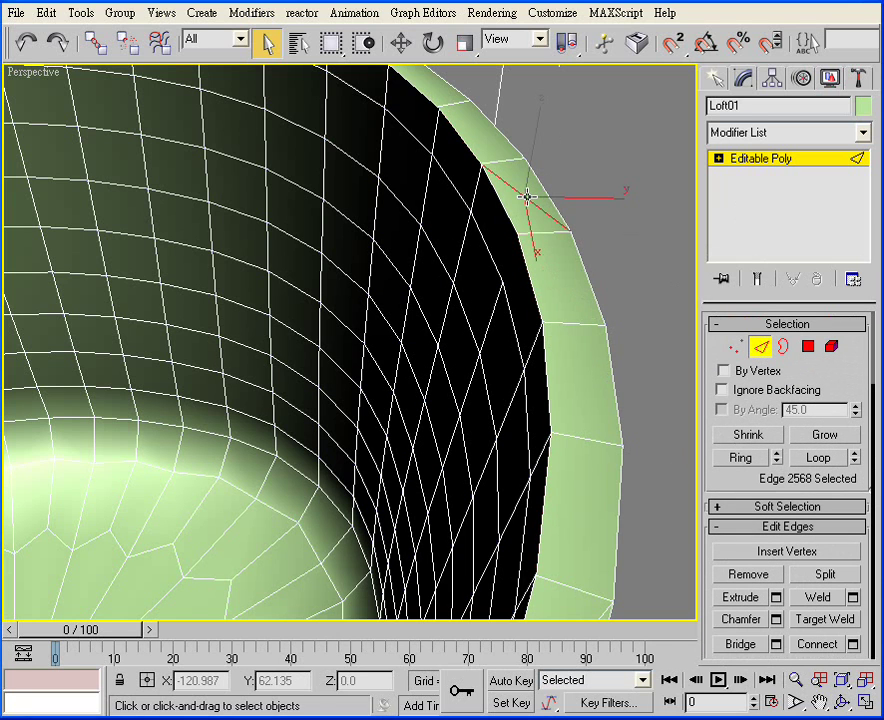
{"action": "left_click", "coordinate": [746, 575]}
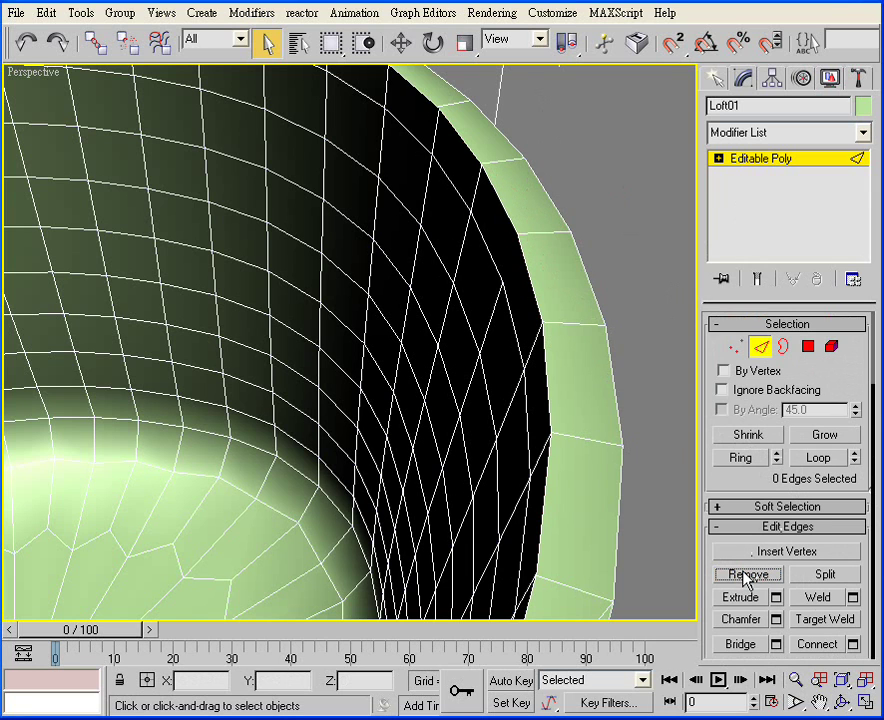
Back in Vertex mode, Connect the rim corner vertex to its neighbour
{"action": "left_click", "coordinate": [736, 346]}
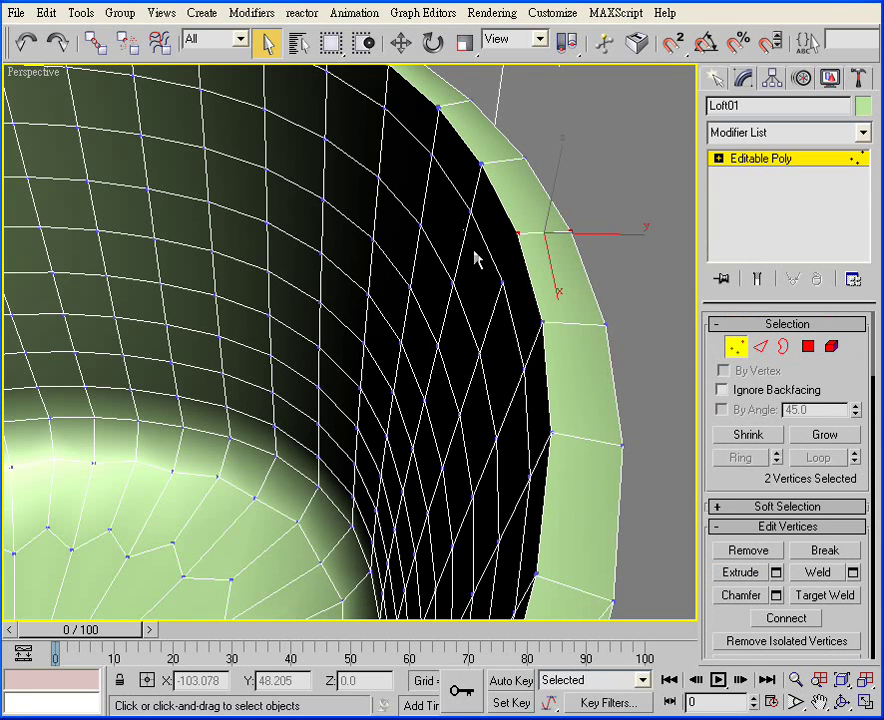
{"action": "left_click", "coordinate": [503, 284]}
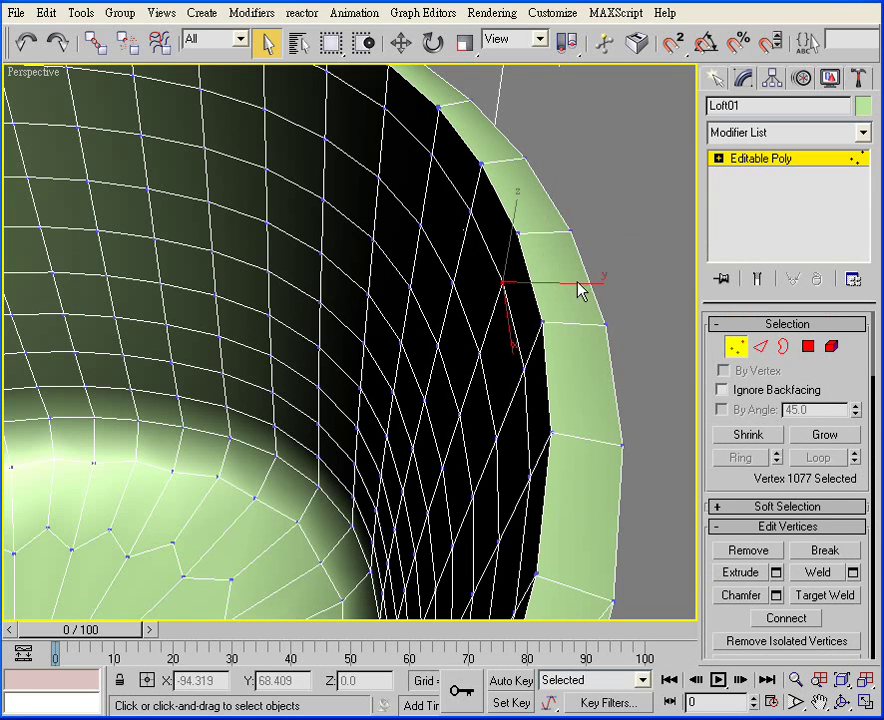
{"action": "left_click", "coordinate": [516, 234], "text": "ctrl"}
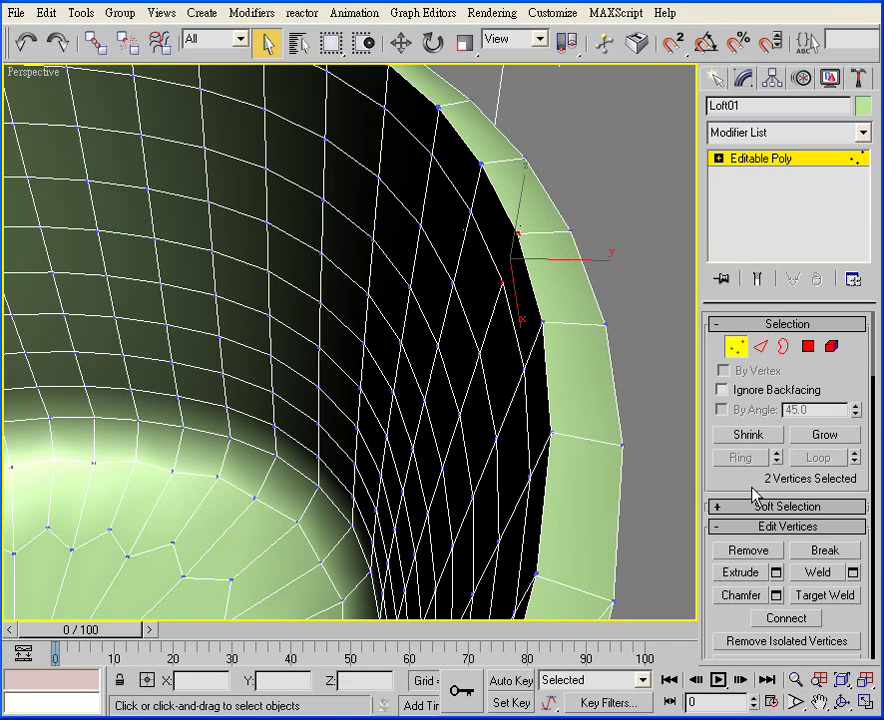
{"action": "left_click", "coordinate": [786, 620]}
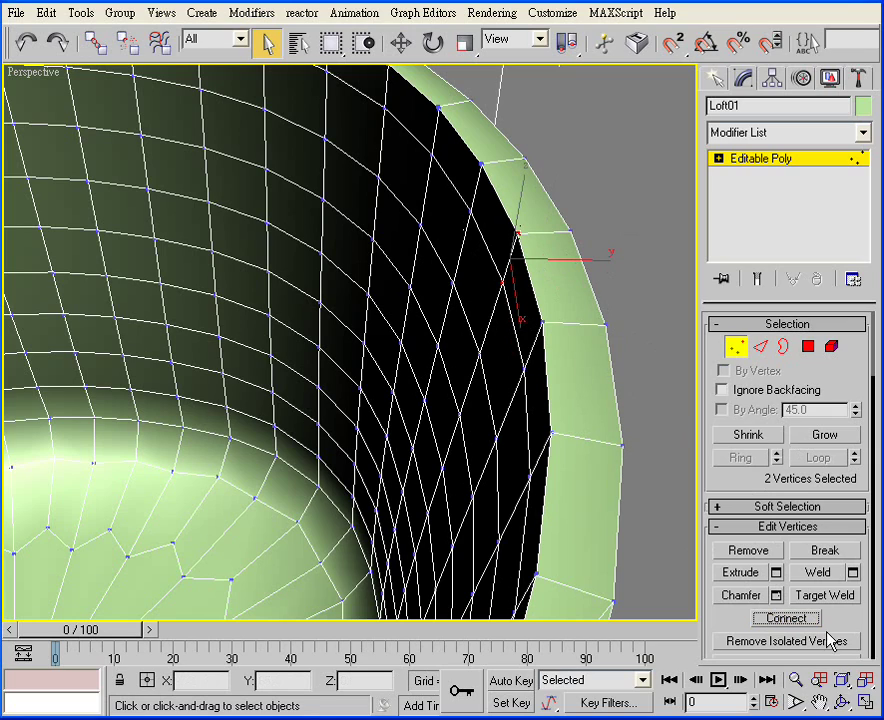
Pan along the rim and Connect two vertices on top of the rim
{"action": "left_click", "coordinate": [818, 703]}
{"action": "left_click_drag", "start_coordinate": [454, 246], "coordinate": [508, 330]}
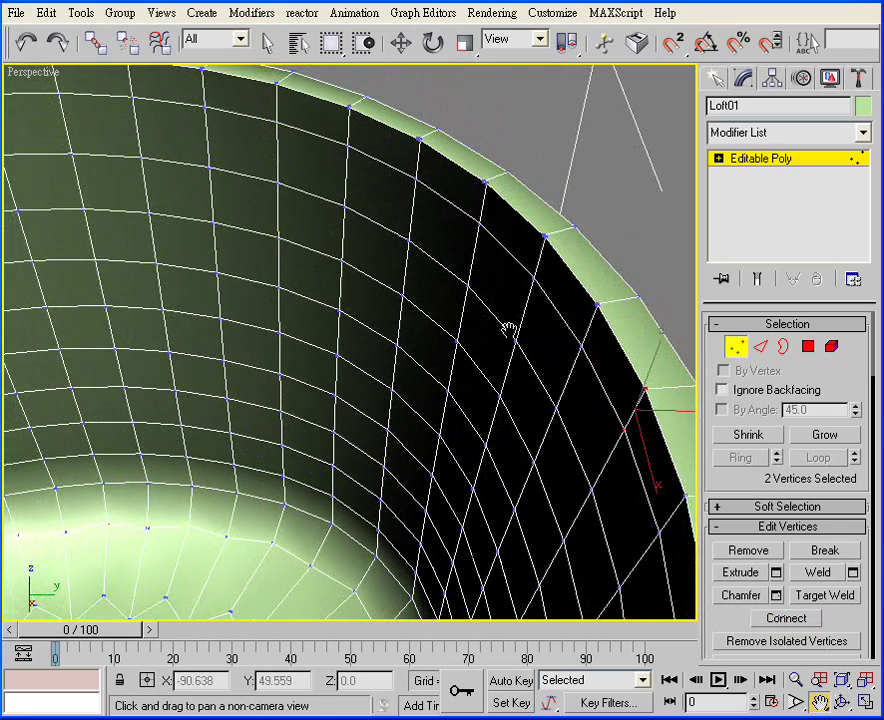
{"action": "left_click_drag", "start_coordinate": [349, 211], "coordinate": [564, 310]}
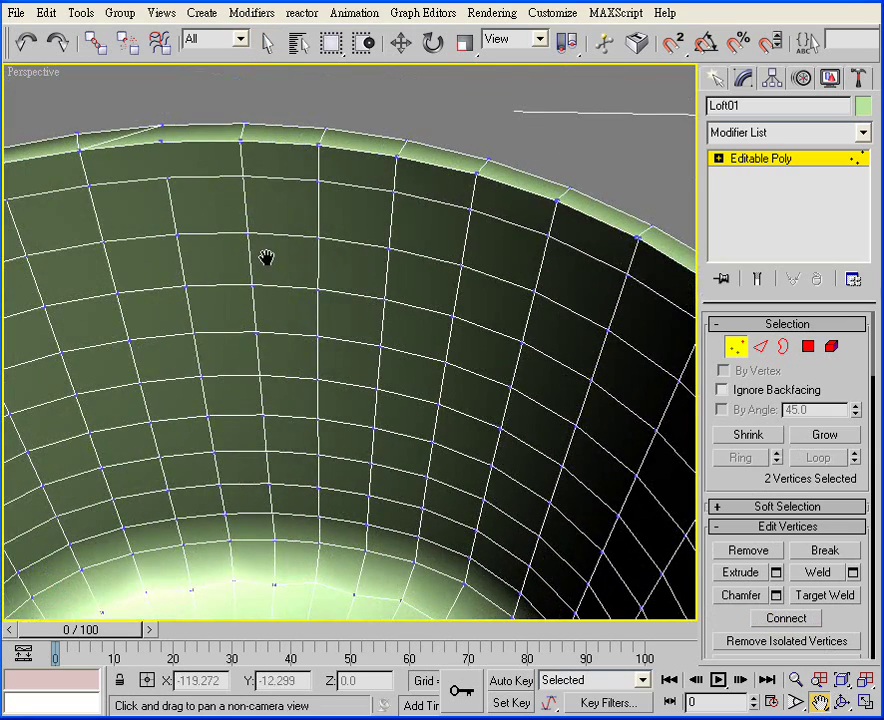
{"action": "left_click_drag", "start_coordinate": [265, 258], "coordinate": [470, 300]}
{"action": "left_click_drag", "start_coordinate": [335, 229], "coordinate": [333, 323]}
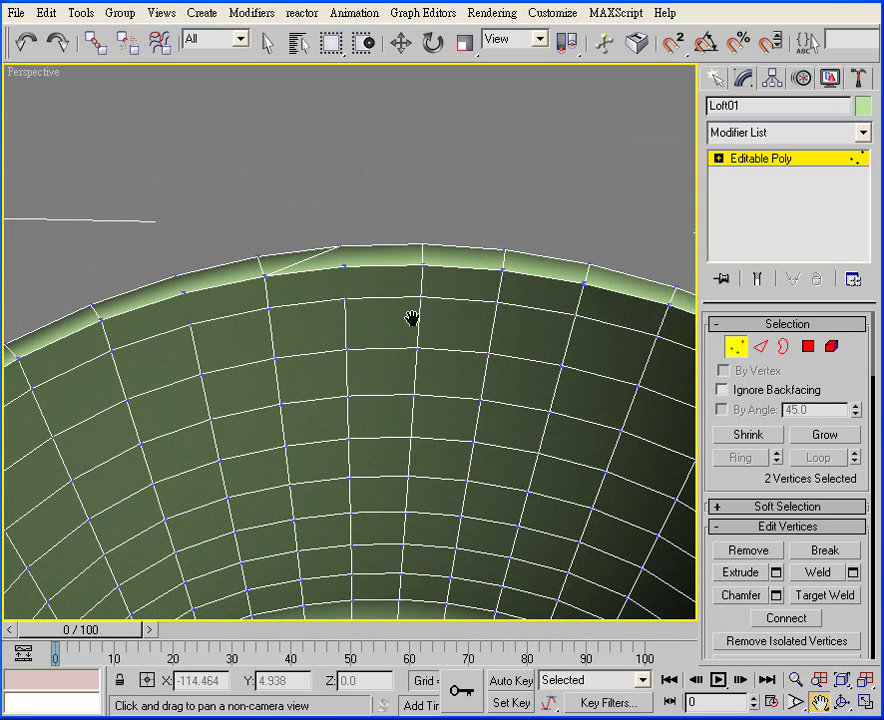
{"action": "left_click", "coordinate": [268, 43]}
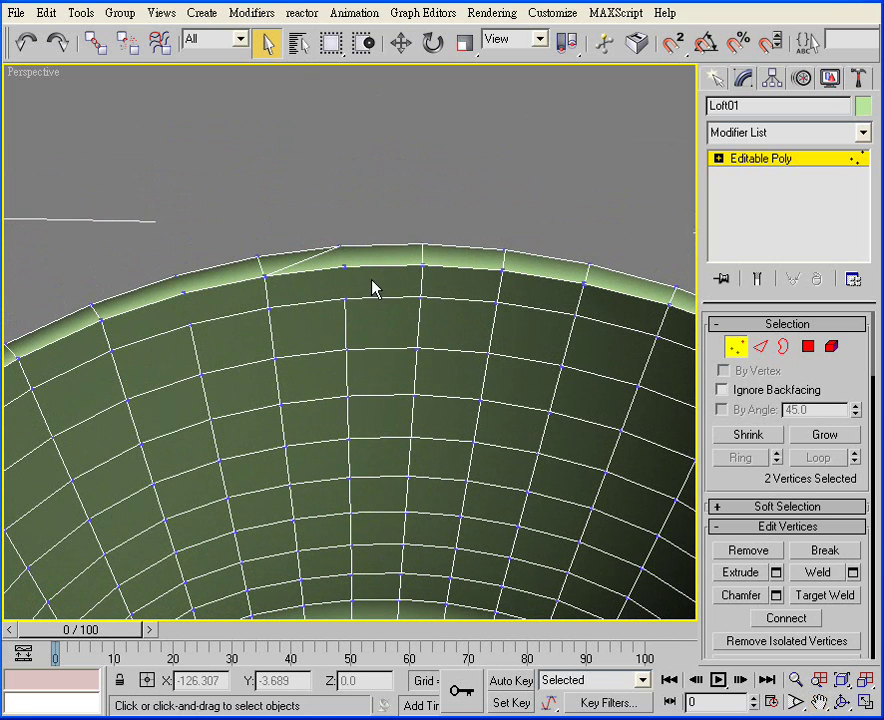
{"action": "left_click", "coordinate": [344, 297]}
{"action": "left_click", "coordinate": [345, 265], "text": "ctrl"}
{"action": "left_click", "coordinate": [785, 622]}
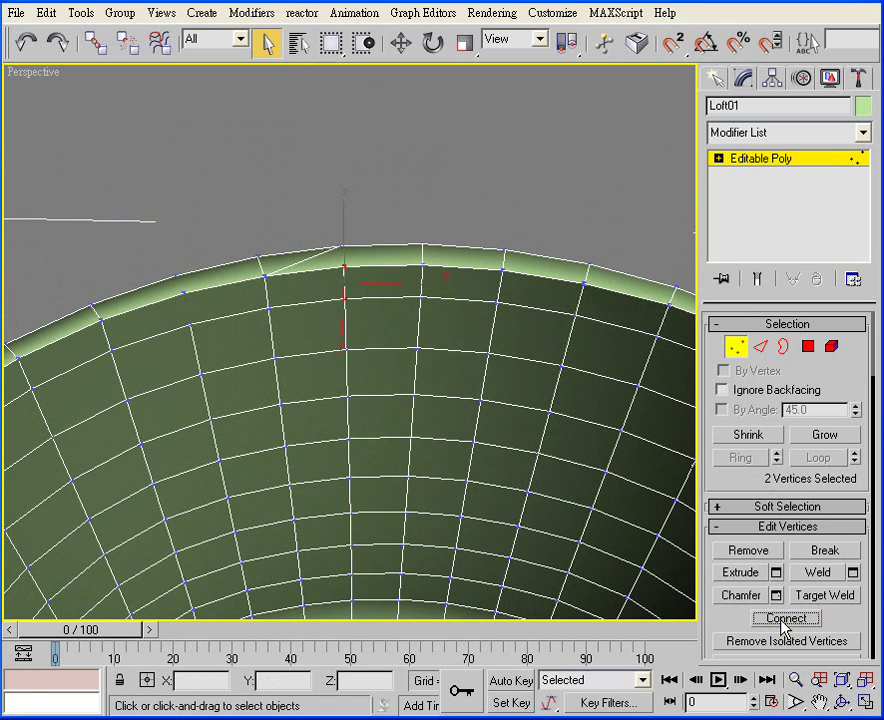
Remove the stray edge at the rim in Edge mode
{"action": "left_click", "coordinate": [340, 247]}
{"action": "left_click", "coordinate": [343, 267], "text": "ctrl"}
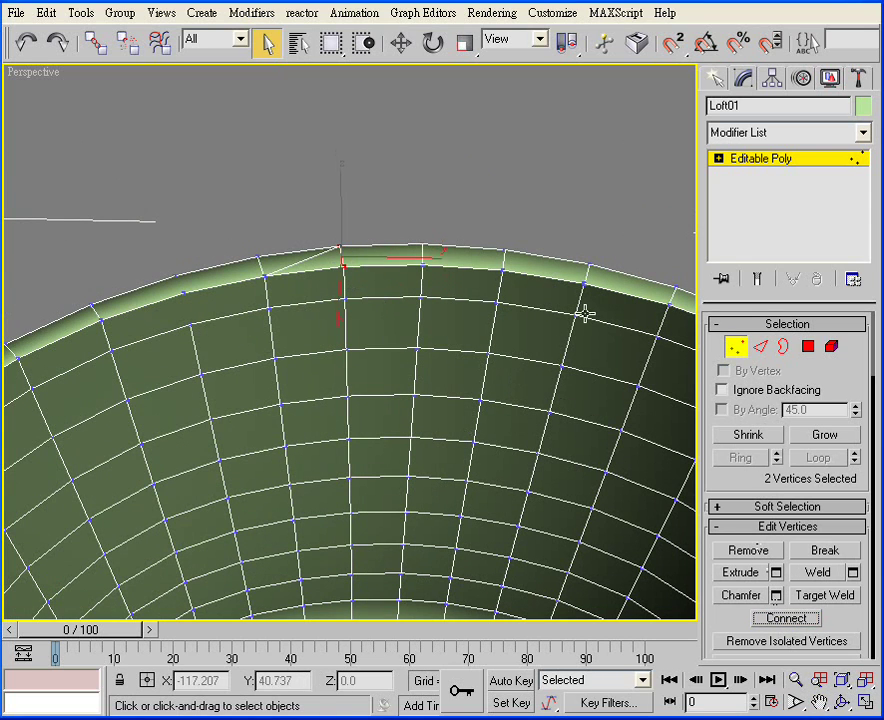
{"action": "left_click", "coordinate": [736, 346]}
{"action": "left_click", "coordinate": [760, 350]}
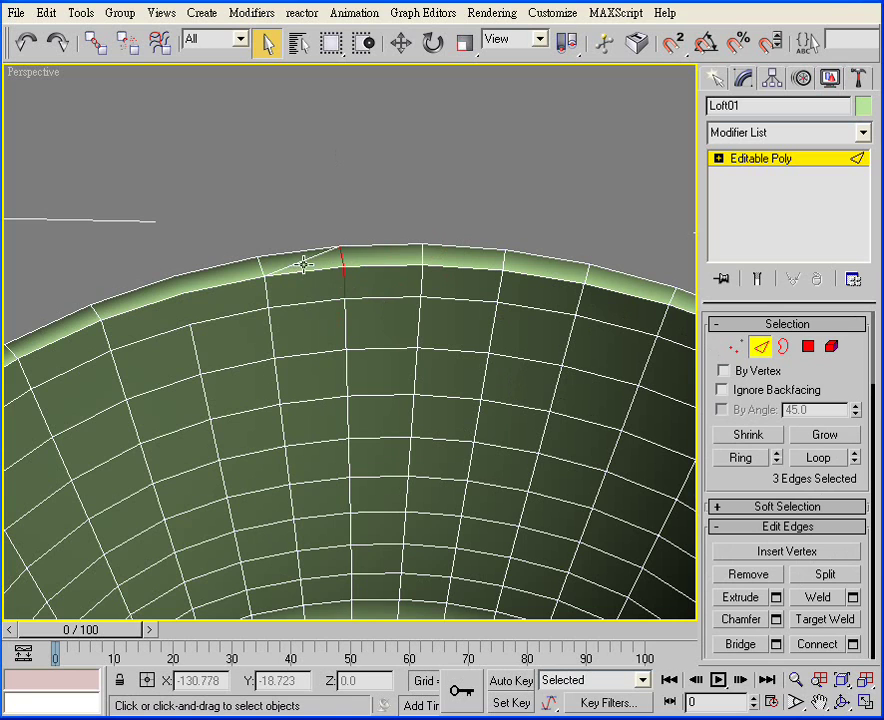
{"action": "left_click", "coordinate": [303, 264]}
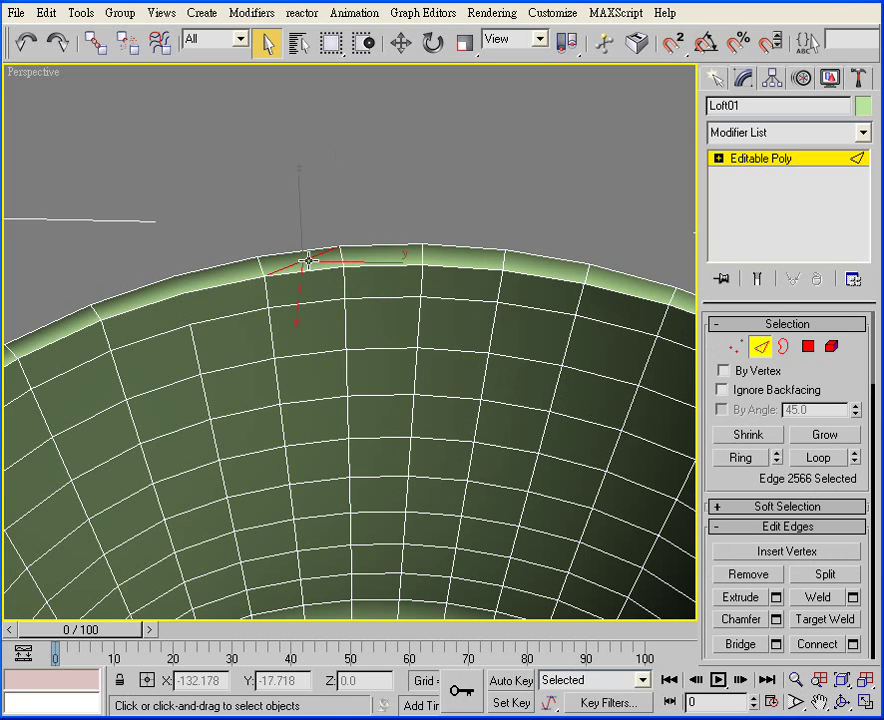
{"action": "left_click", "coordinate": [748, 577]}
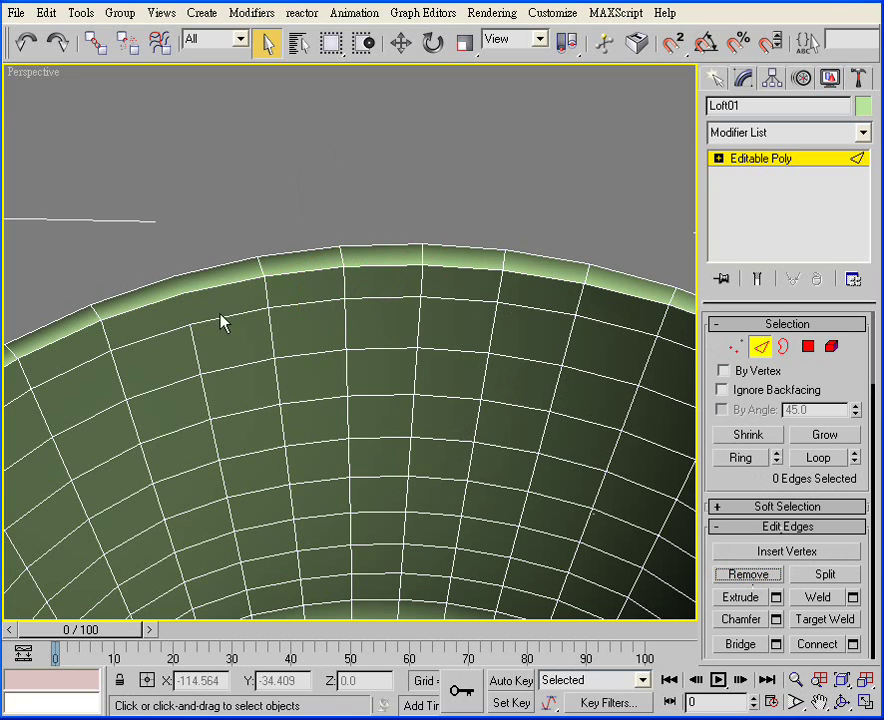
Connect another pair of rim vertices and select the next pair to join
{"action": "left_click", "coordinate": [735, 346]}
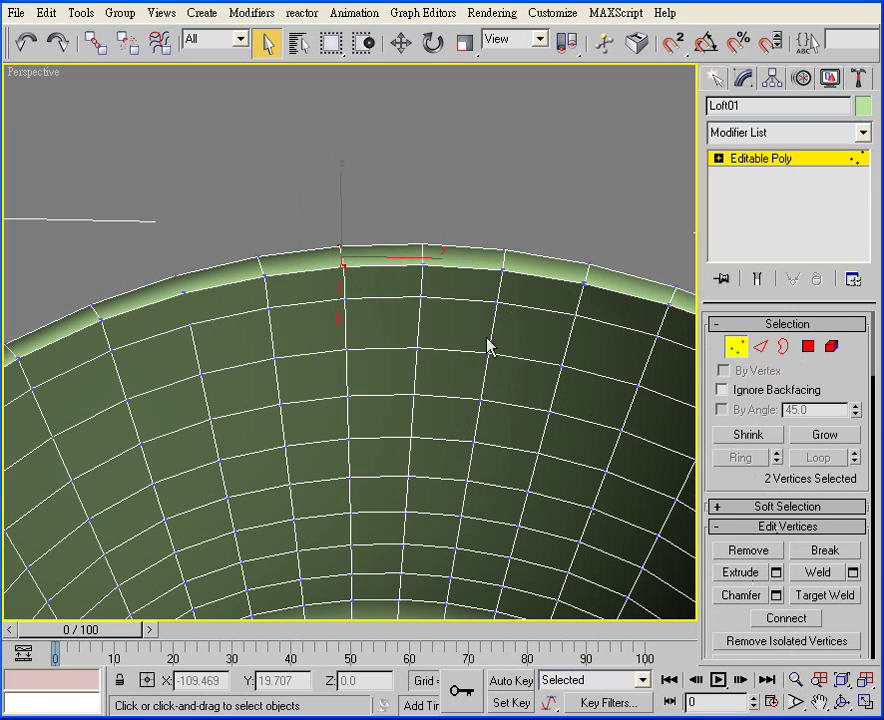
{"action": "left_click", "coordinate": [184, 300]}
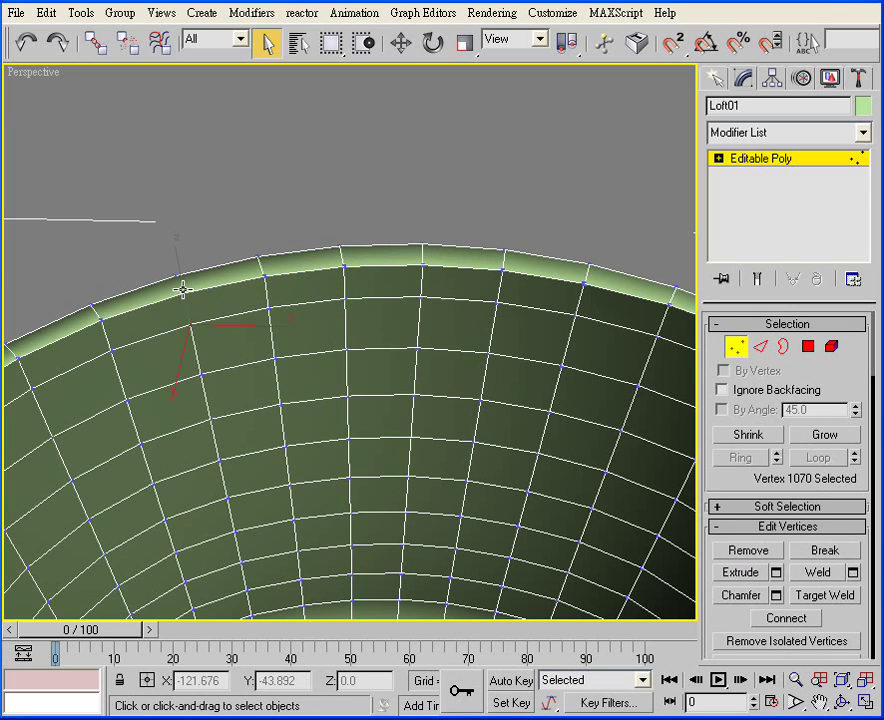
{"action": "left_click", "coordinate": [227, 310], "text": "ctrl"}
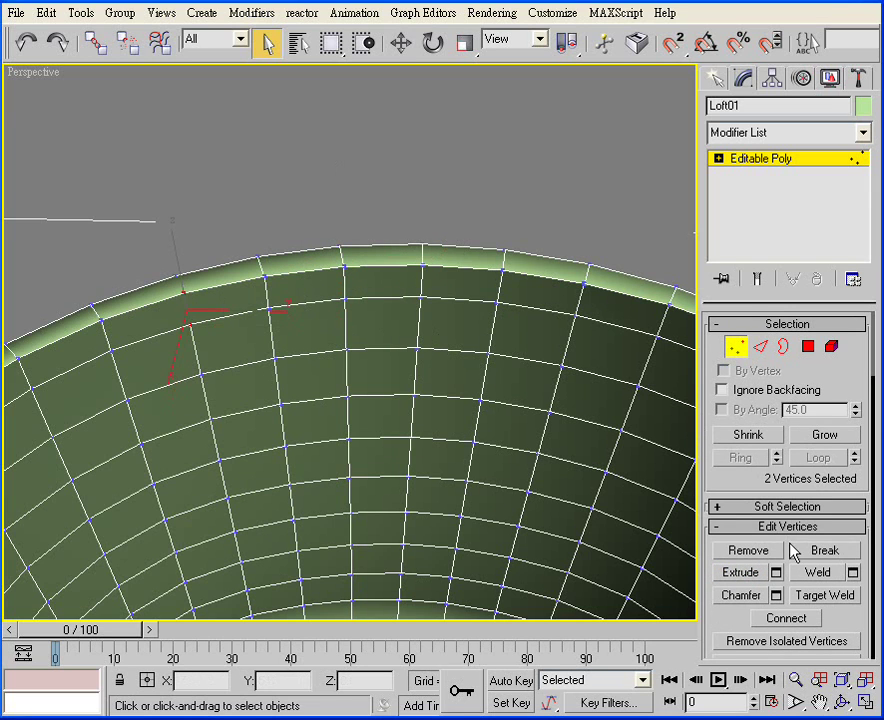
{"action": "left_click", "coordinate": [815, 624]}
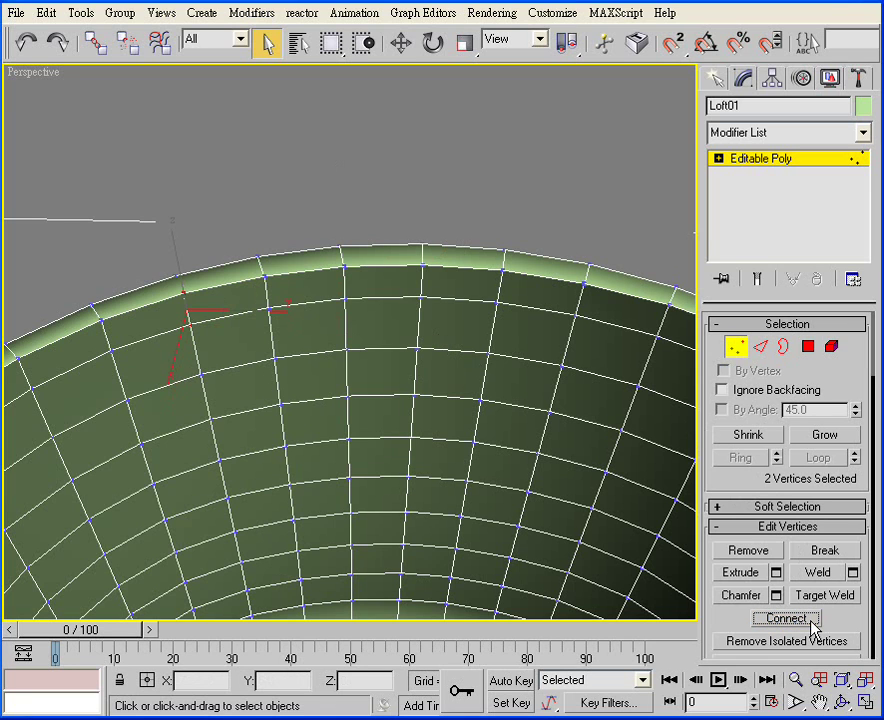
{"action": "left_click", "coordinate": [178, 280]}
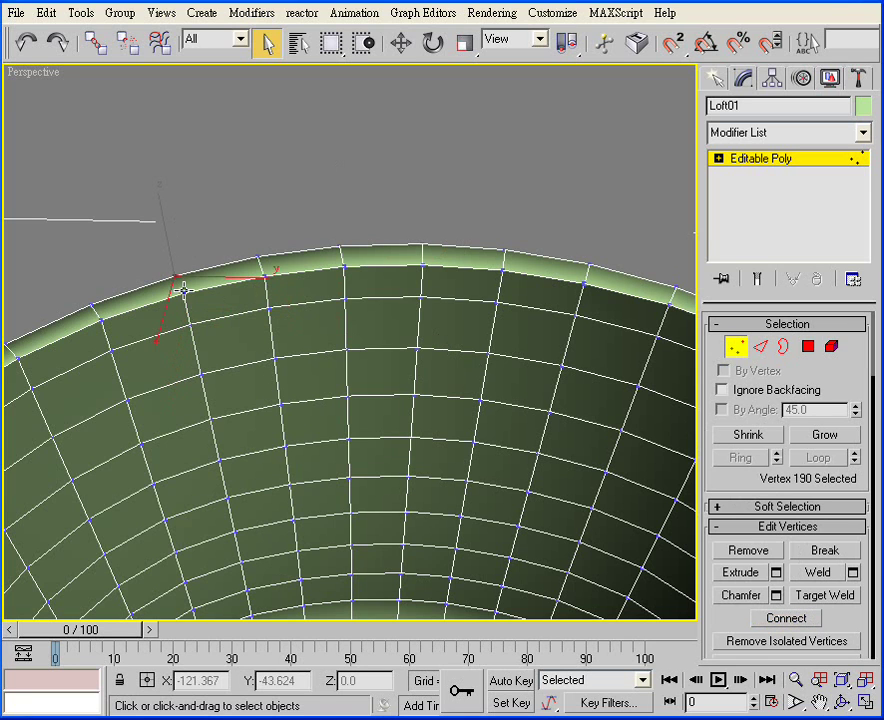
{"action": "left_click", "coordinate": [184, 287], "text": "ctrl"}
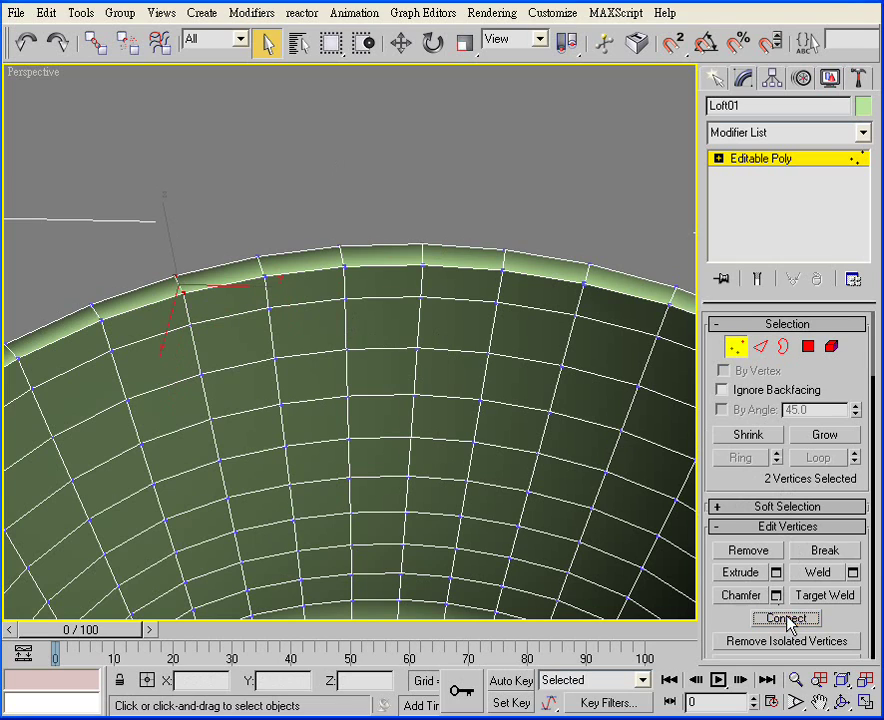
Orbit and pan to the bowl's rim, then Connect a pair of rim vertices
{"action": "left_click", "coordinate": [843, 703]}
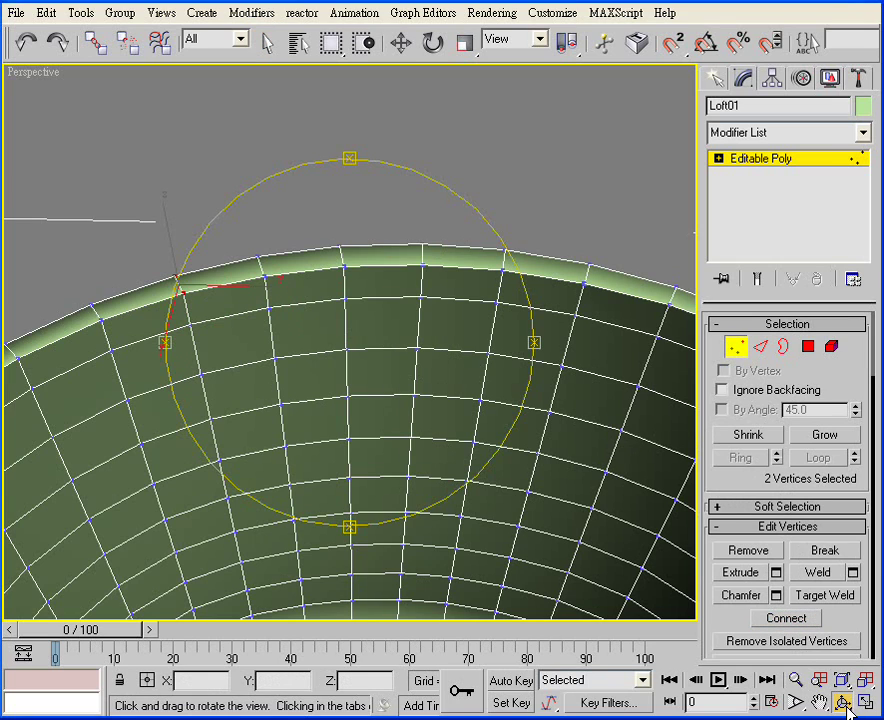
{"action": "mouse_move", "coordinate": [162, 346]}
{"action": "left_mouse_down"}
{"action": "mouse_move", "coordinate": [202, 352]}
{"action": "mouse_move", "coordinate": [162, 348]}
{"action": "mouse_move", "coordinate": [181, 339]}
{"action": "mouse_move", "coordinate": [166, 339]}
{"action": "left_mouse_up"}
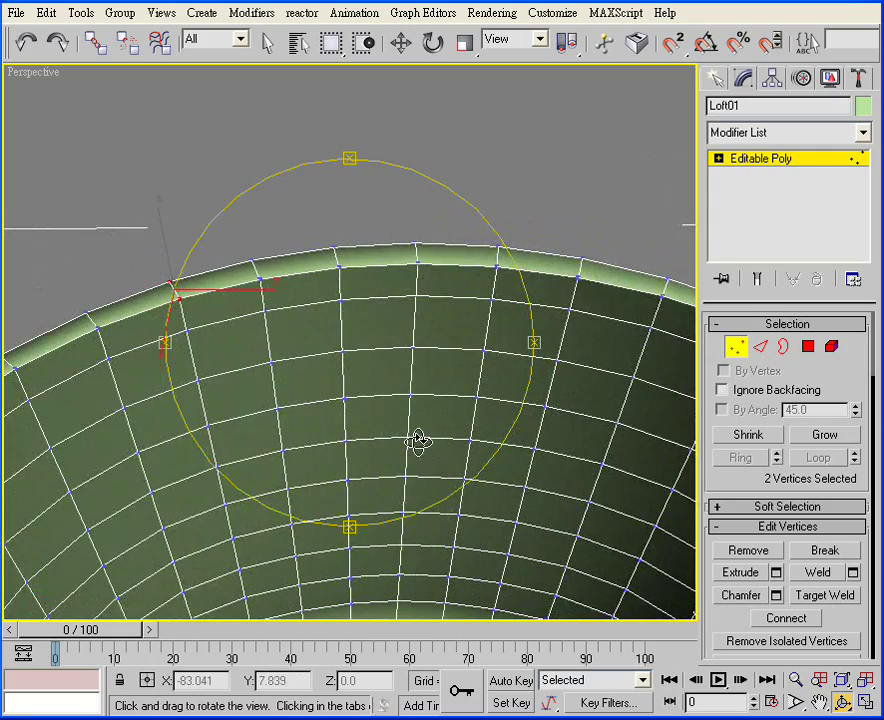
{"action": "mouse_move", "coordinate": [418, 441]}
{"action": "left_mouse_down"}
{"action": "mouse_move", "coordinate": [286, 442]}
{"action": "mouse_move", "coordinate": [300, 428]}
{"action": "left_mouse_up"}
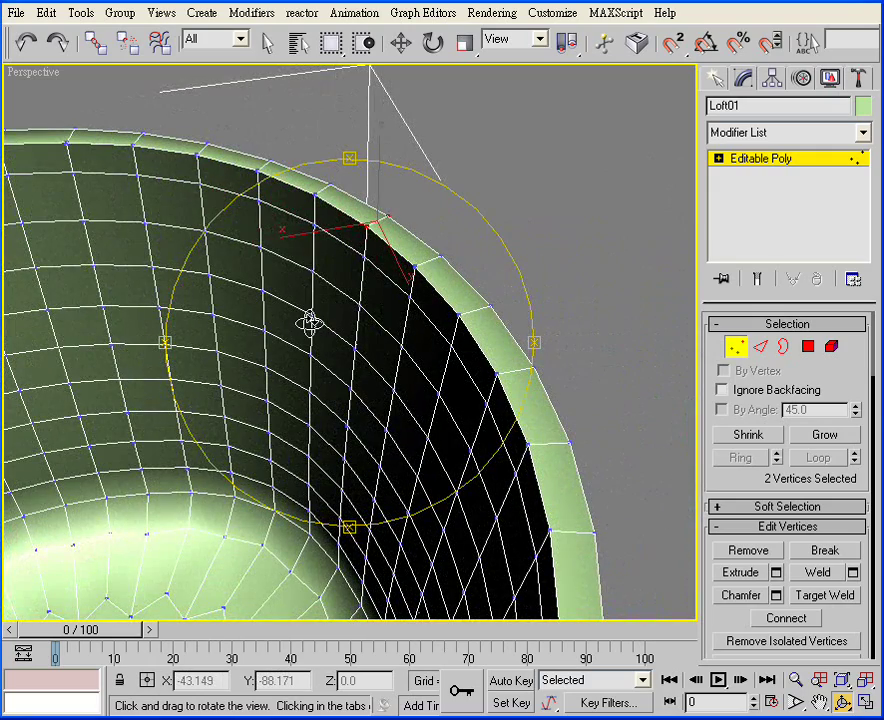
{"action": "left_click_drag", "start_coordinate": [310, 322], "coordinate": [270, 326]}
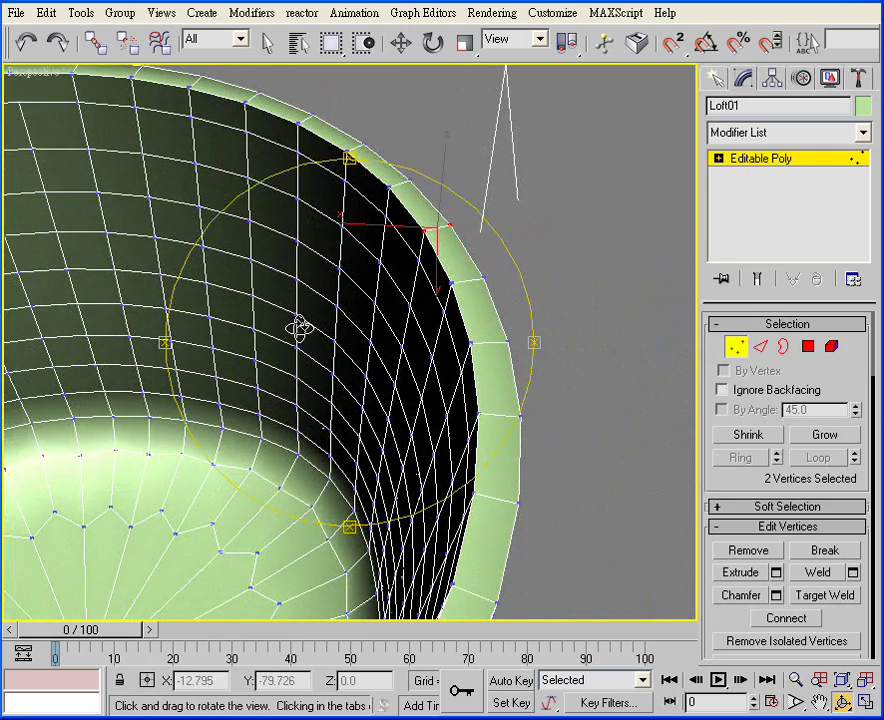
{"action": "right_click", "coordinate": [300, 327]}
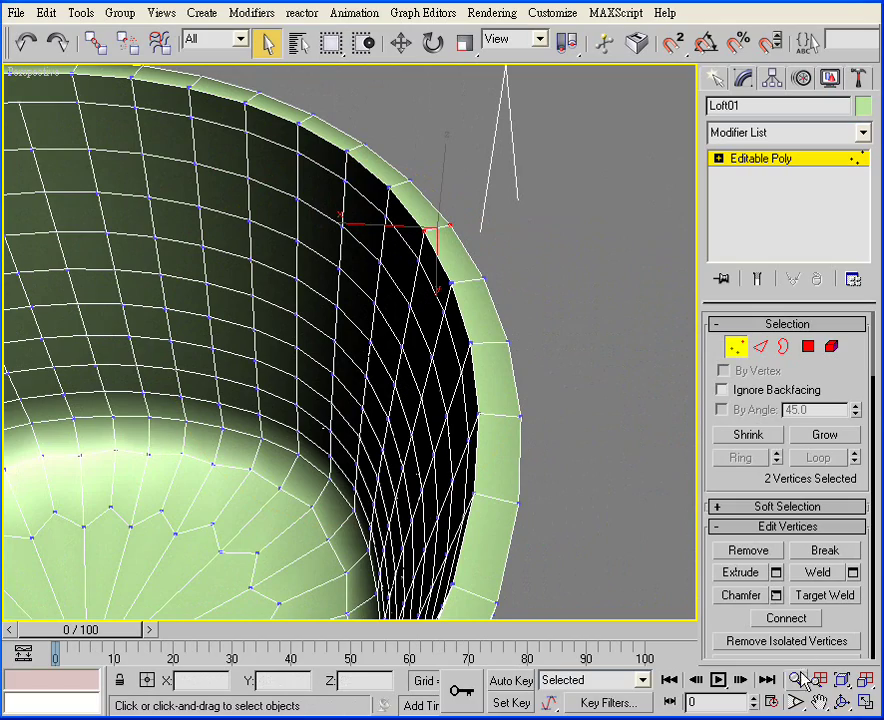
{"action": "left_click", "coordinate": [818, 703]}
{"action": "mouse_move", "coordinate": [166, 270]}
{"action": "left_mouse_down"}
{"action": "mouse_move", "coordinate": [357, 390]}
{"action": "mouse_move", "coordinate": [448, 426]}
{"action": "left_mouse_up"}
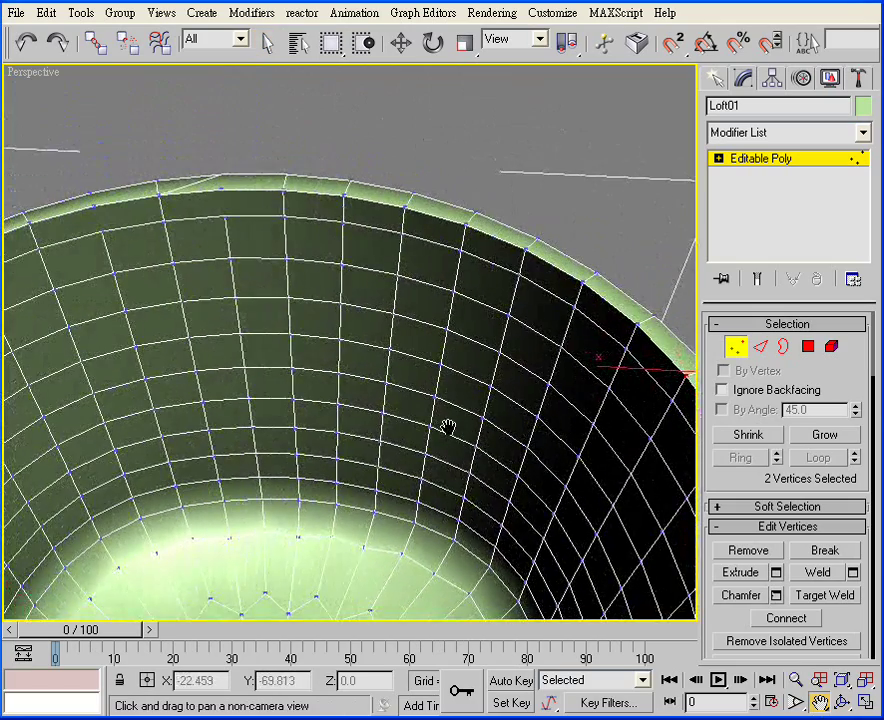
{"action": "mouse_move", "coordinate": [218, 347]}
{"action": "left_mouse_down"}
{"action": "mouse_move", "coordinate": [365, 446]}
{"action": "mouse_move", "coordinate": [481, 436]}
{"action": "left_mouse_up"}
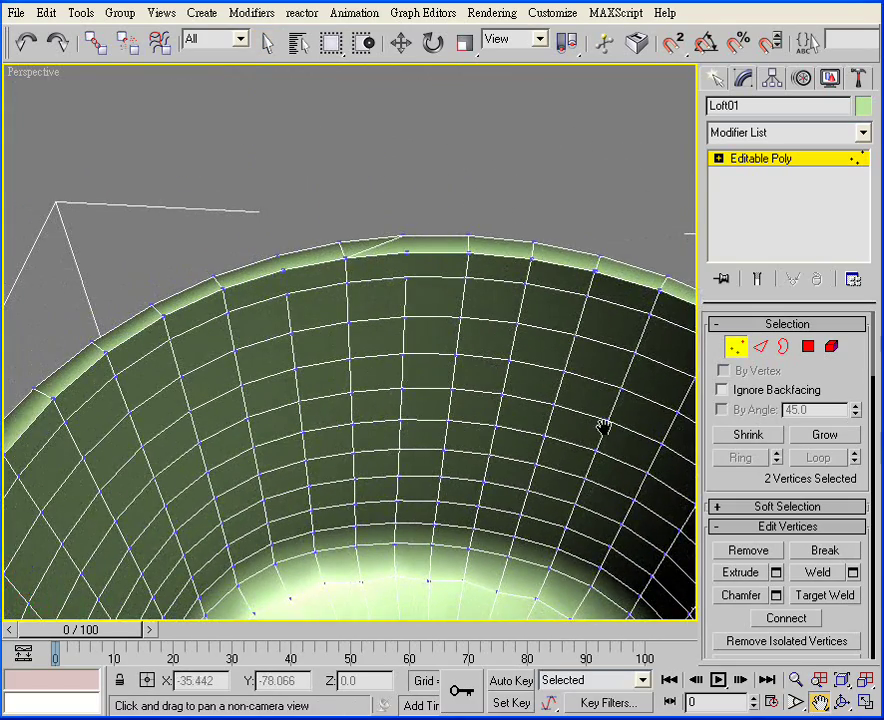
{"action": "left_click", "coordinate": [266, 42]}
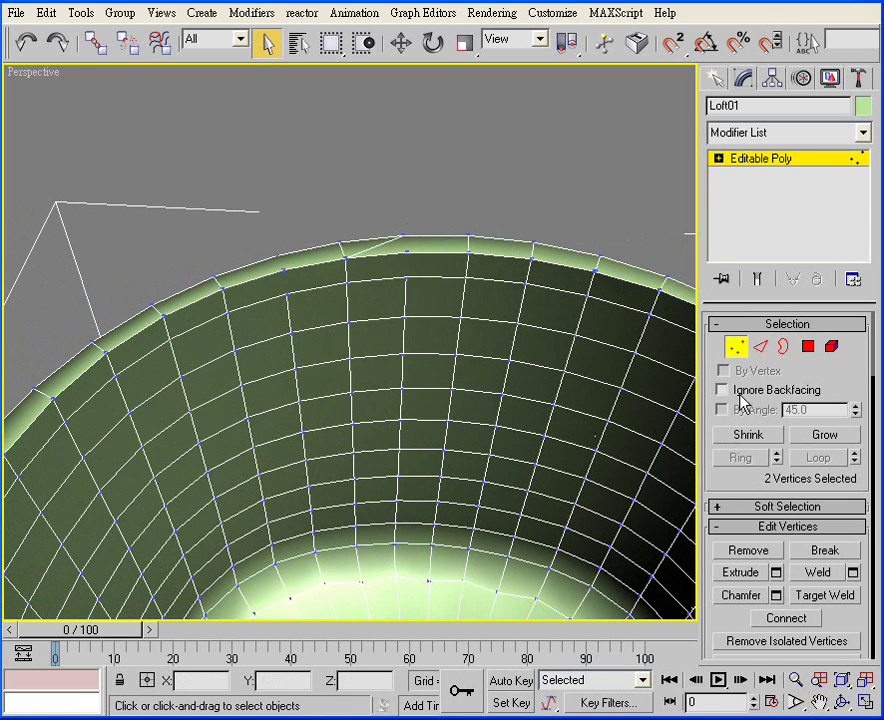
{"action": "left_click", "coordinate": [406, 278]}
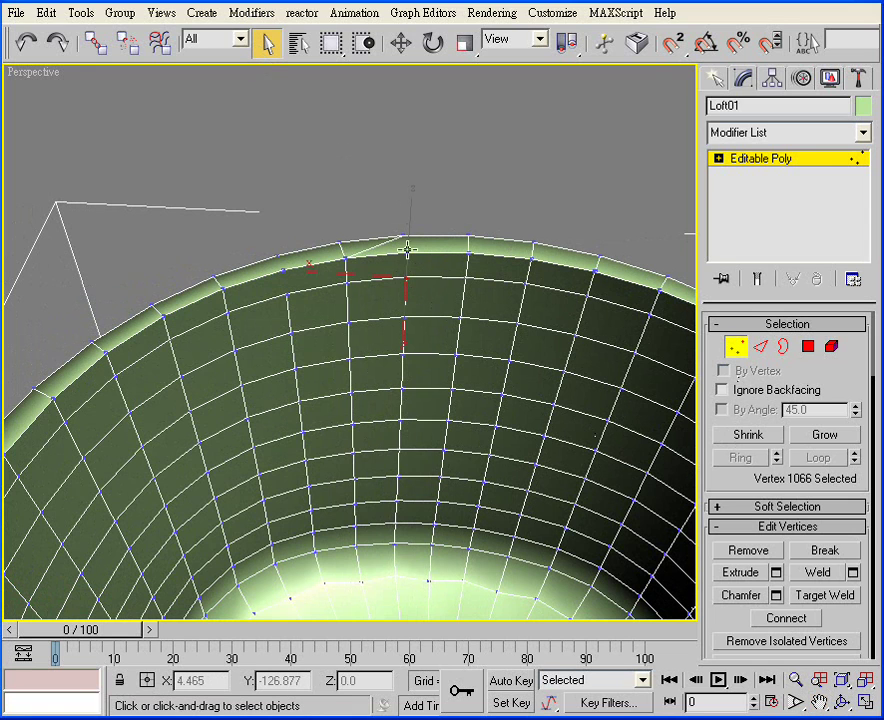
{"action": "left_click", "coordinate": [407, 252], "text": "ctrl"}
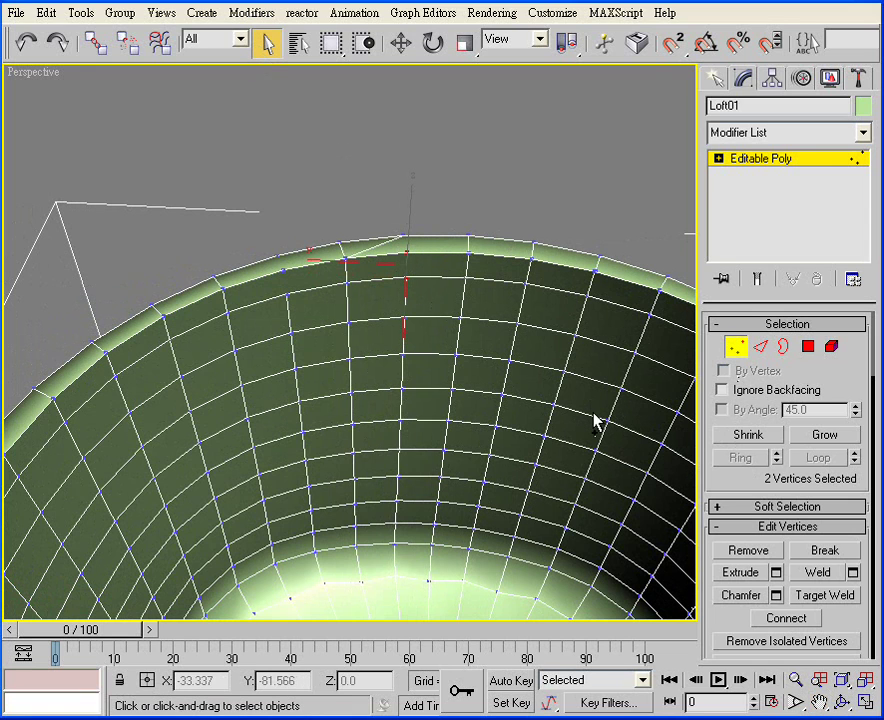
{"action": "left_click", "coordinate": [786, 618]}
Remove the unwanted rim edge at Edge level
{"action": "left_click", "coordinate": [411, 253]}
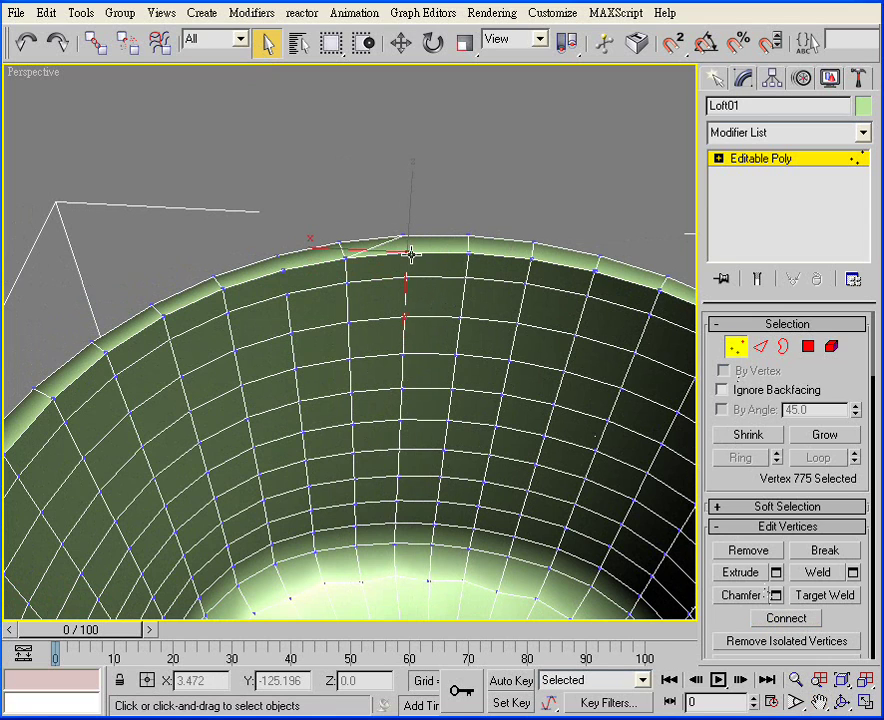
{"action": "left_click", "coordinate": [403, 236], "text": "ctrl"}
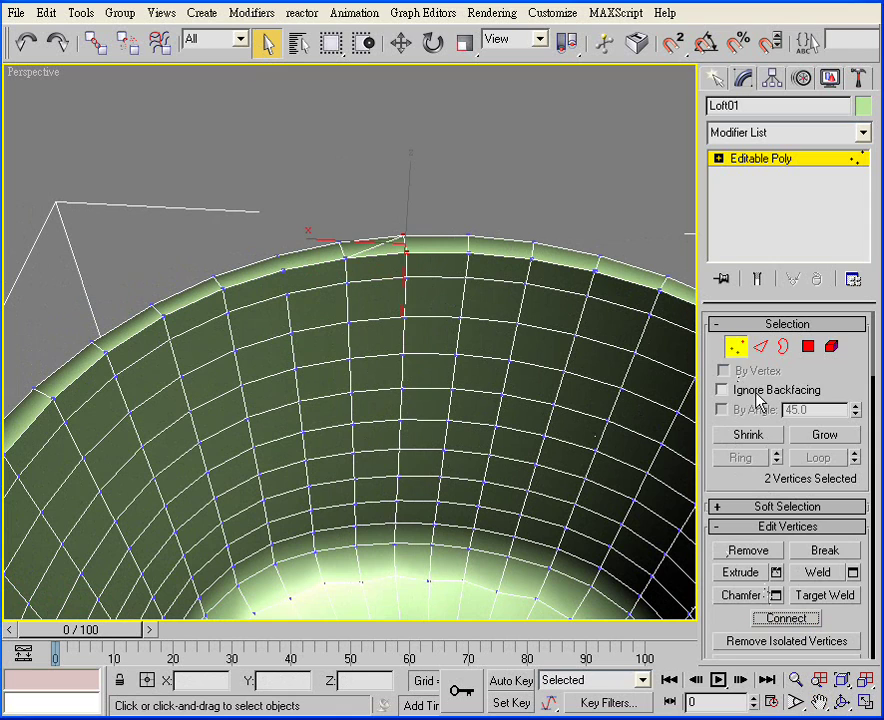
{"action": "left_click", "coordinate": [760, 346]}
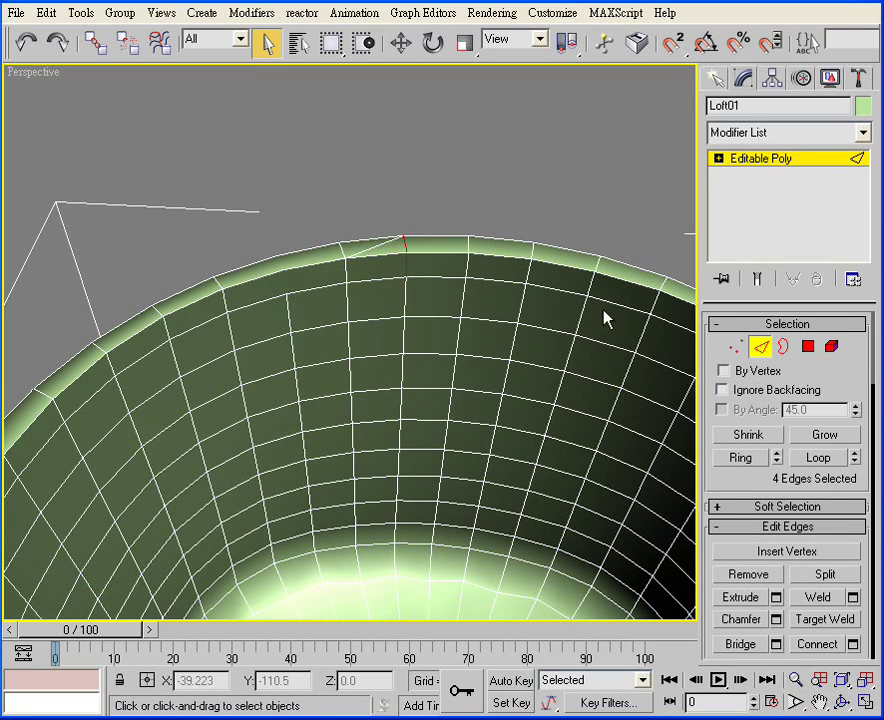
{"action": "left_click", "coordinate": [372, 244]}
{"action": "left_click", "coordinate": [740, 580]}
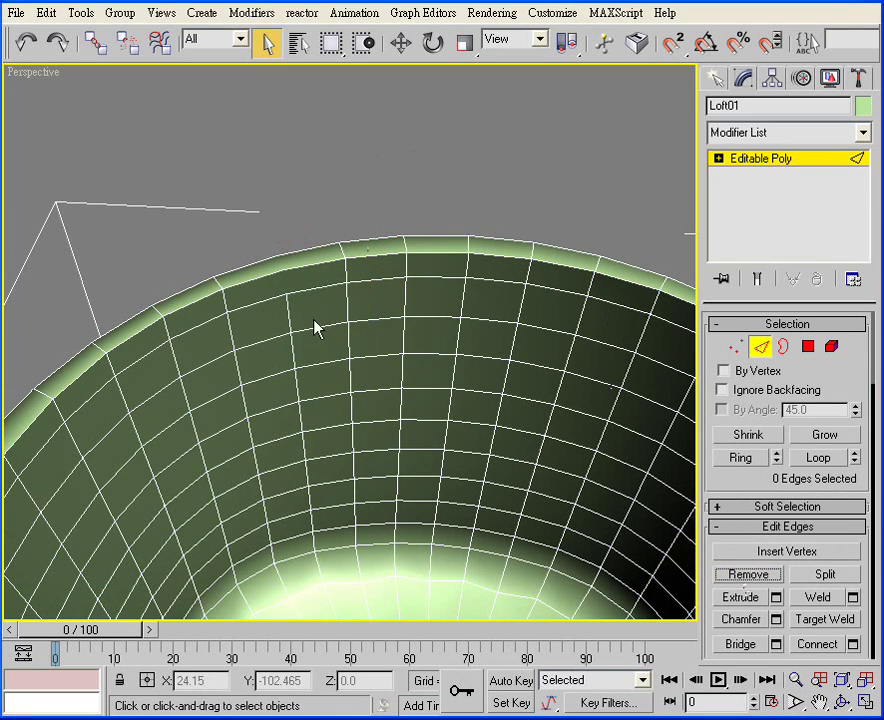
Connect two more rim vertex pairs with new edges
{"action": "left_click", "coordinate": [736, 347]}
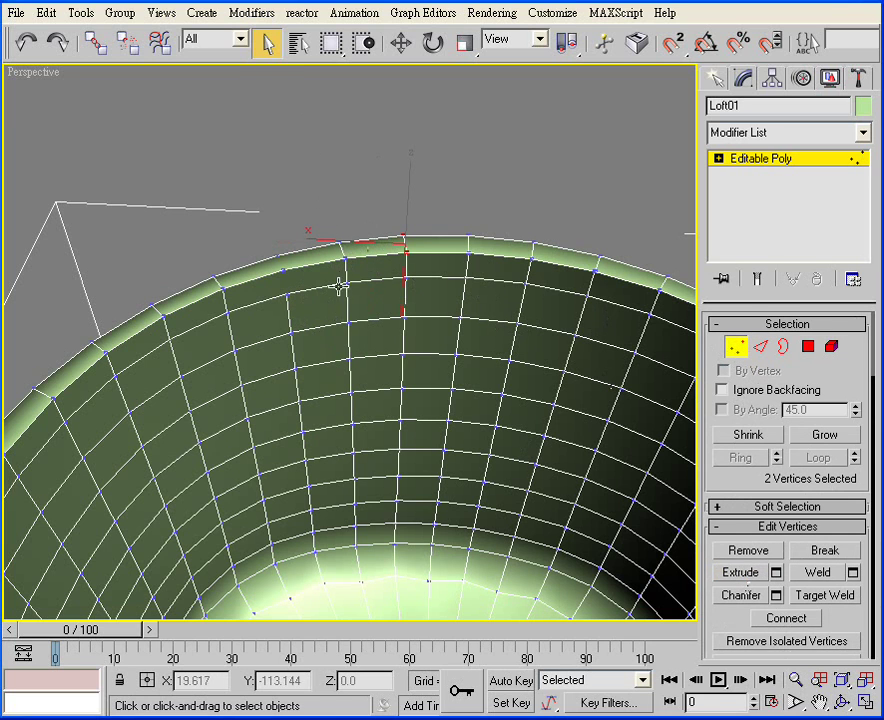
{"action": "left_click", "coordinate": [287, 293]}
{"action": "left_click", "coordinate": [286, 272], "text": "ctrl"}
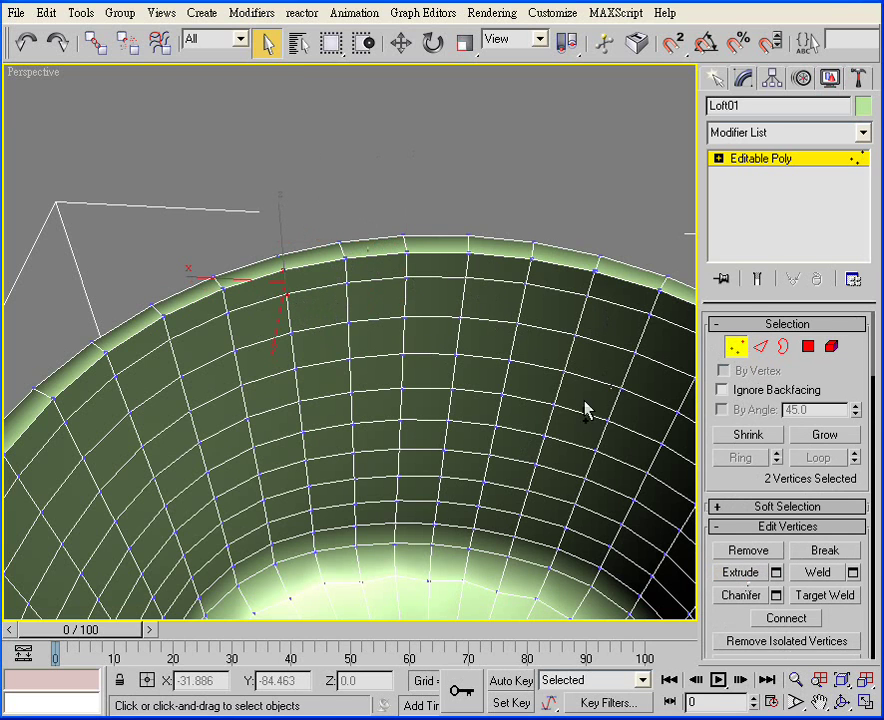
{"action": "left_click", "coordinate": [788, 619]}
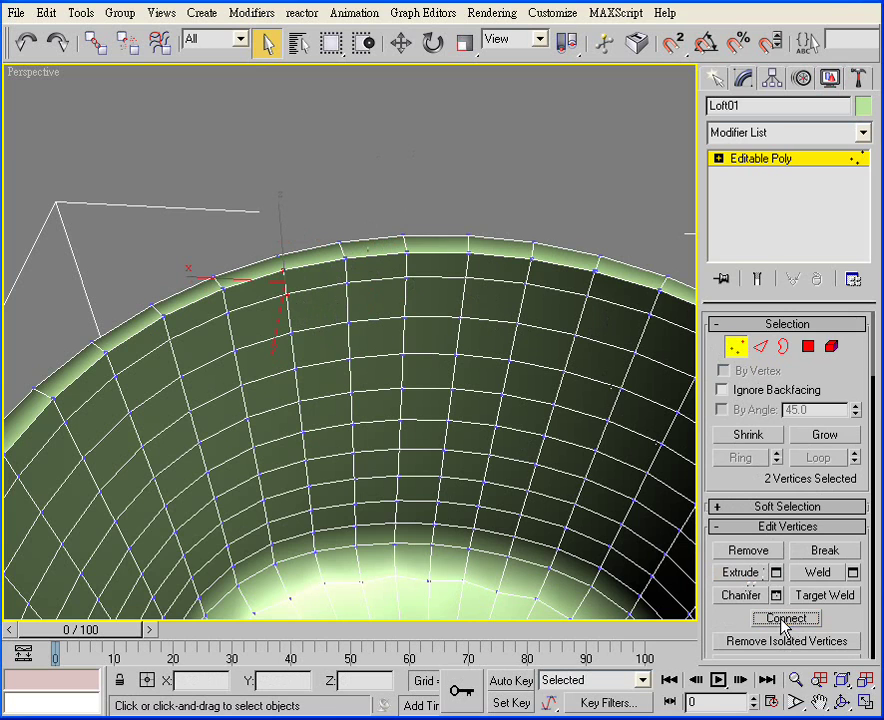
{"action": "left_click", "coordinate": [279, 258]}
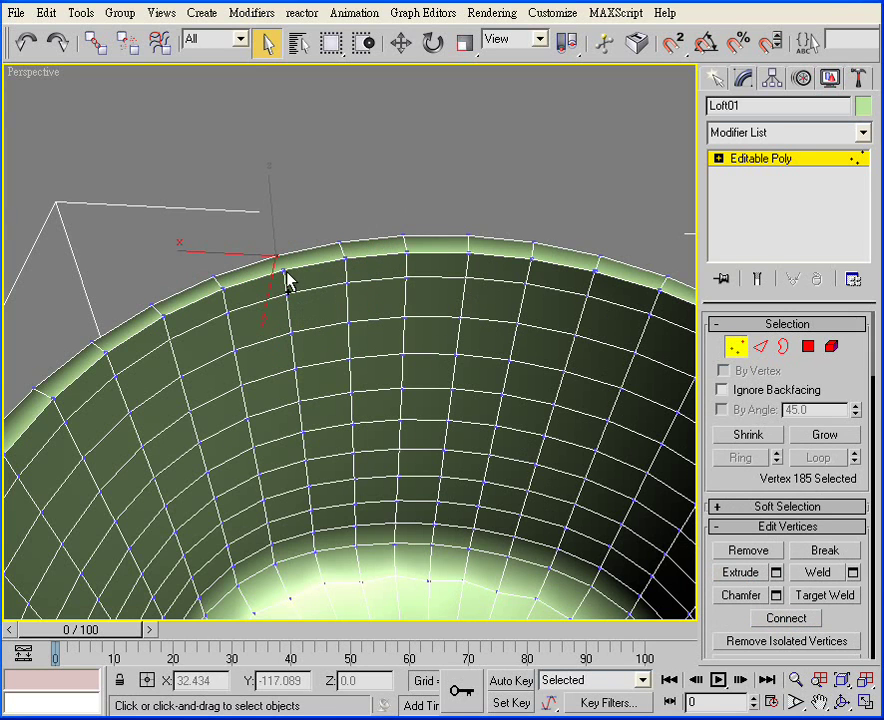
{"action": "left_click", "coordinate": [285, 272], "text": "ctrl"}
{"action": "left_click", "coordinate": [786, 617]}
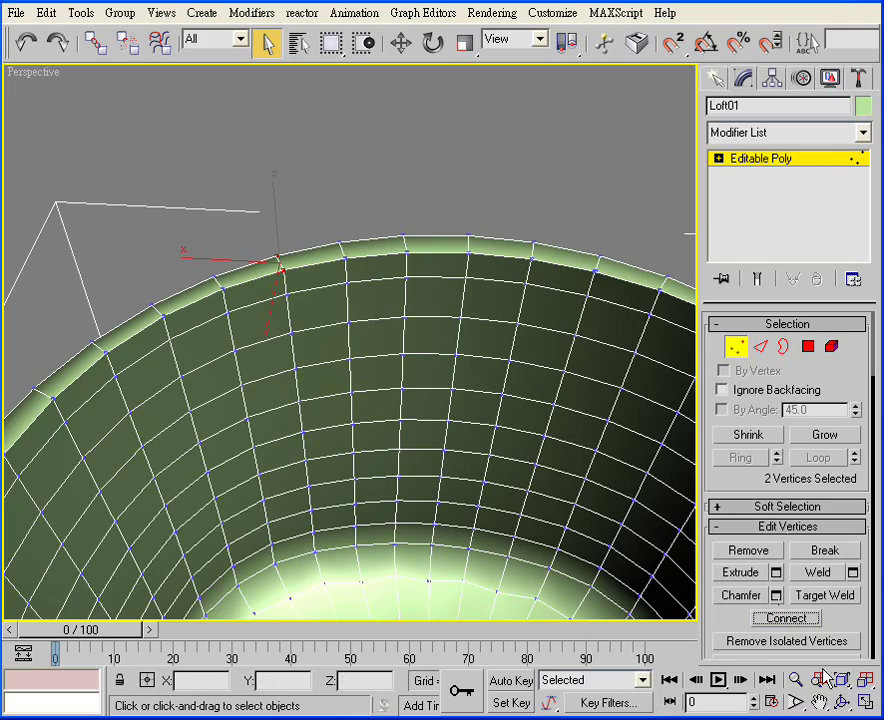
Orbit around the rim and Connect two pairs of rim vertices
{"action": "left_click", "coordinate": [842, 702]}
{"action": "left_click_drag", "start_coordinate": [163, 342], "coordinate": [20, 340]}
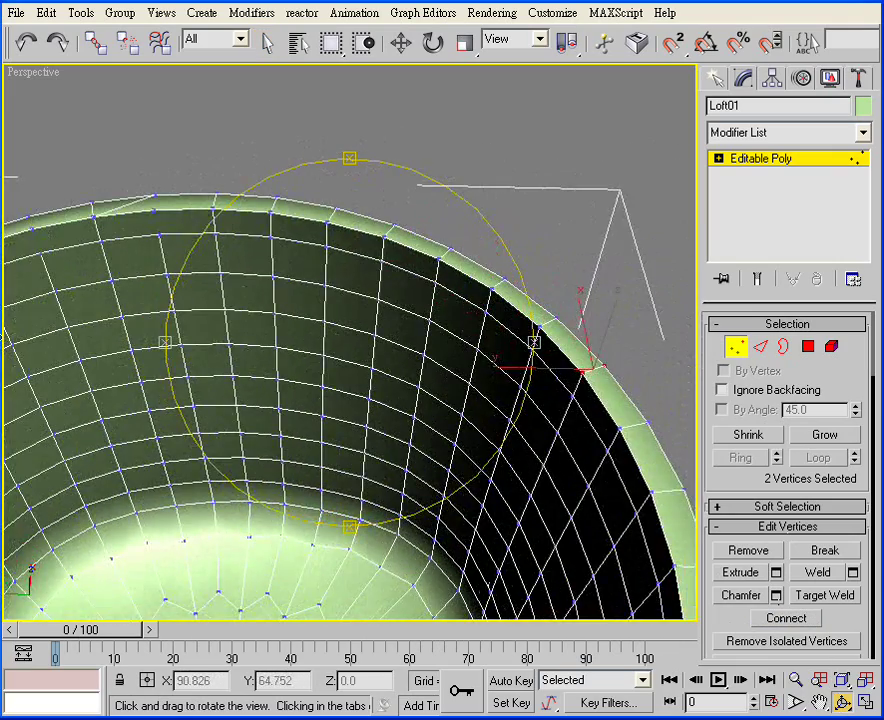
{"action": "left_click_drag", "start_coordinate": [339, 329], "coordinate": [311, 287]}
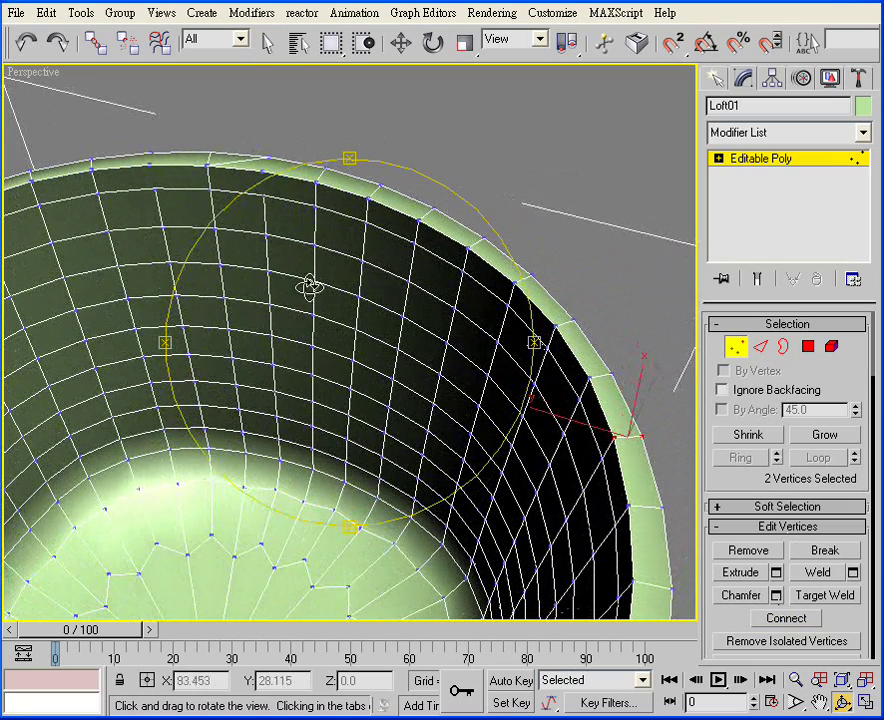
{"action": "left_click", "coordinate": [267, 42]}
{"action": "left_click", "coordinate": [263, 194]}
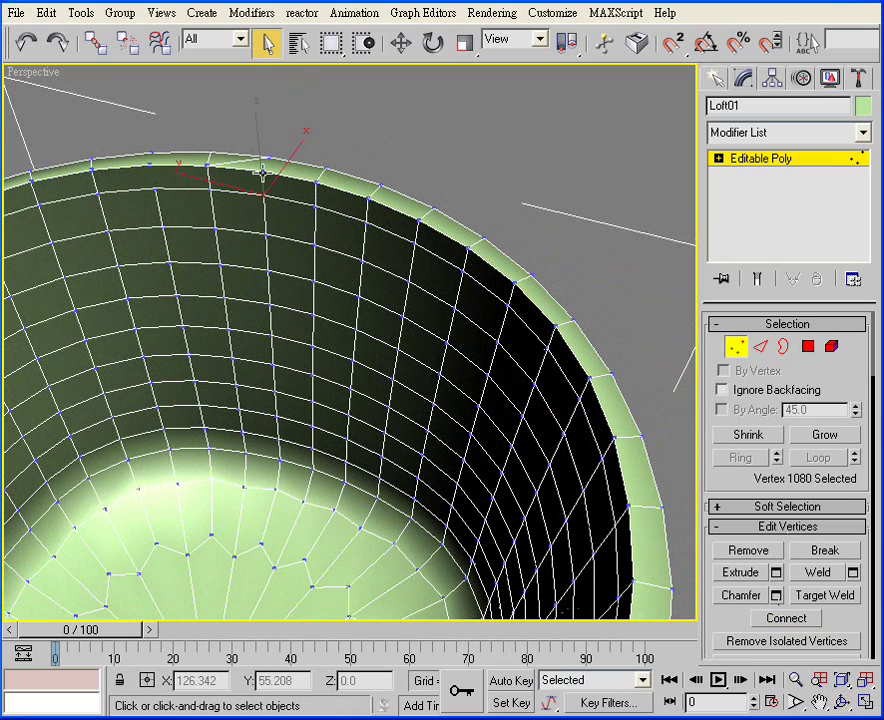
{"action": "left_click", "coordinate": [263, 174], "text": "ctrl"}
{"action": "left_click", "coordinate": [786, 618]}
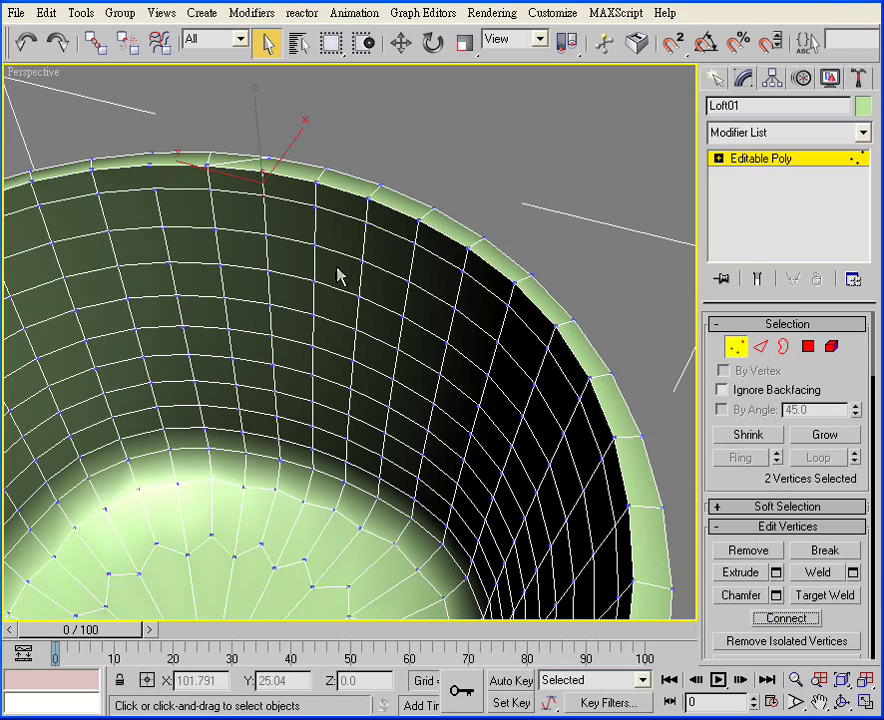
{"action": "left_click", "coordinate": [262, 173]}
{"action": "left_click", "coordinate": [264, 170], "text": "ctrl"}
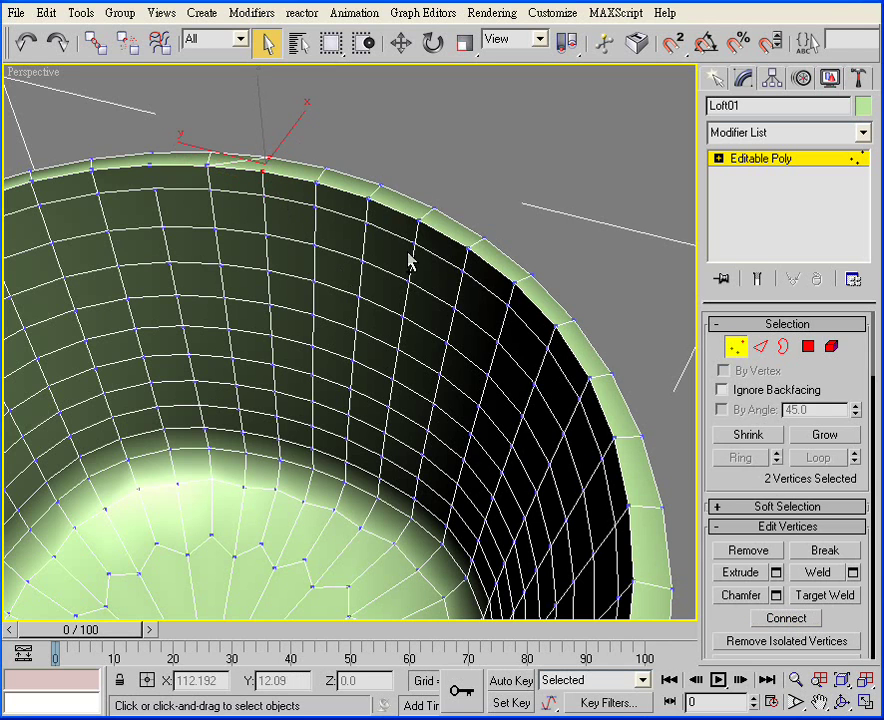
{"action": "left_click", "coordinate": [780, 620]}
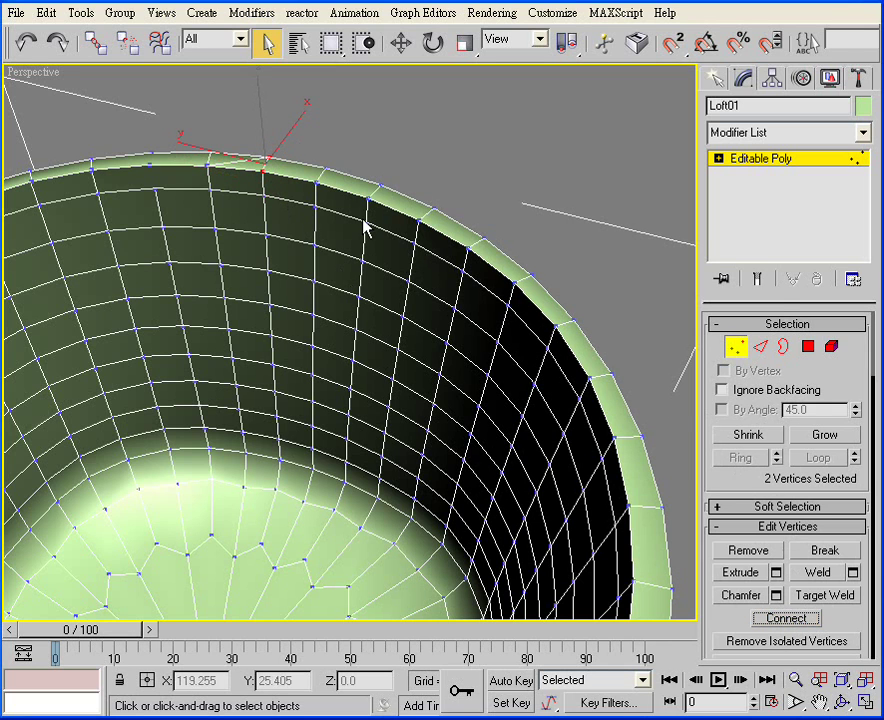
Remove the unwanted edge along the rim
{"action": "left_click", "coordinate": [760, 346]}
{"action": "left_click", "coordinate": [237, 159]}
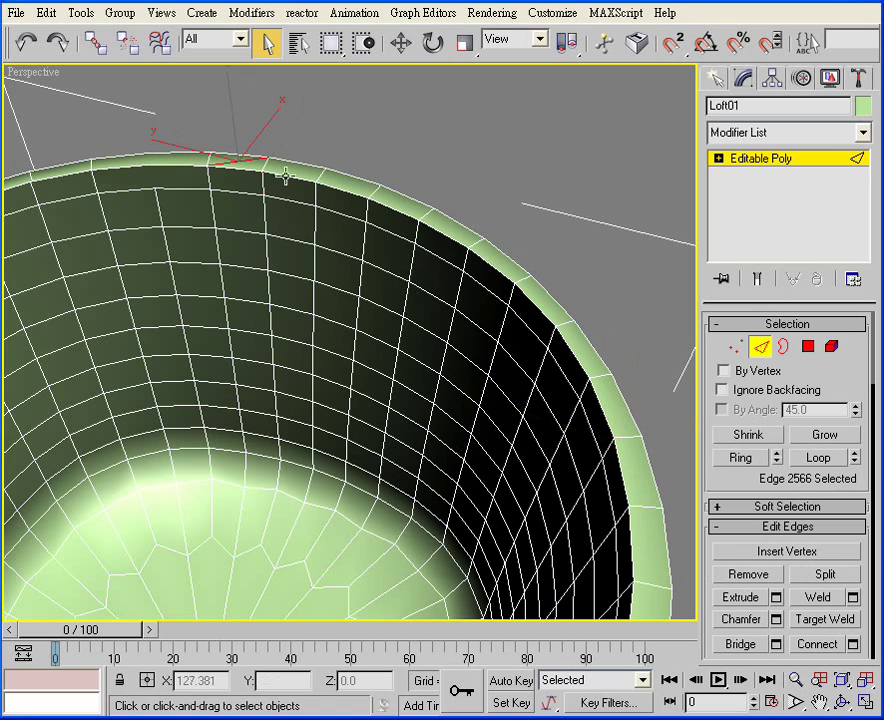
{"action": "left_click", "coordinate": [749, 577]}
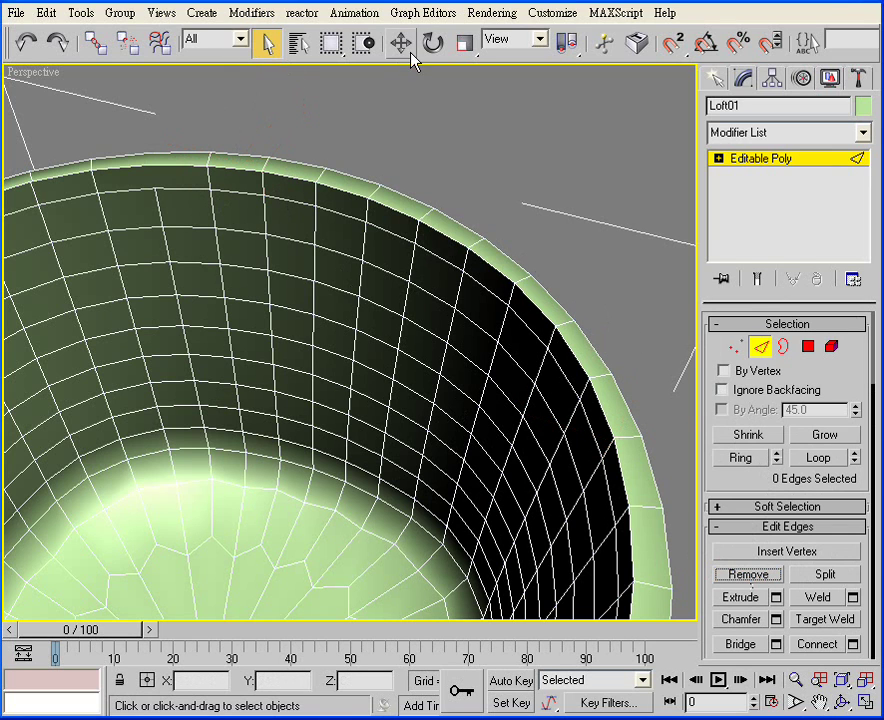
Pan to the top of the rim and Connect the top-centre rim vertices
{"action": "left_click", "coordinate": [818, 703]}
{"action": "left_click_drag", "start_coordinate": [89, 276], "coordinate": [418, 392]}
{"action": "left_click", "coordinate": [735, 347]}
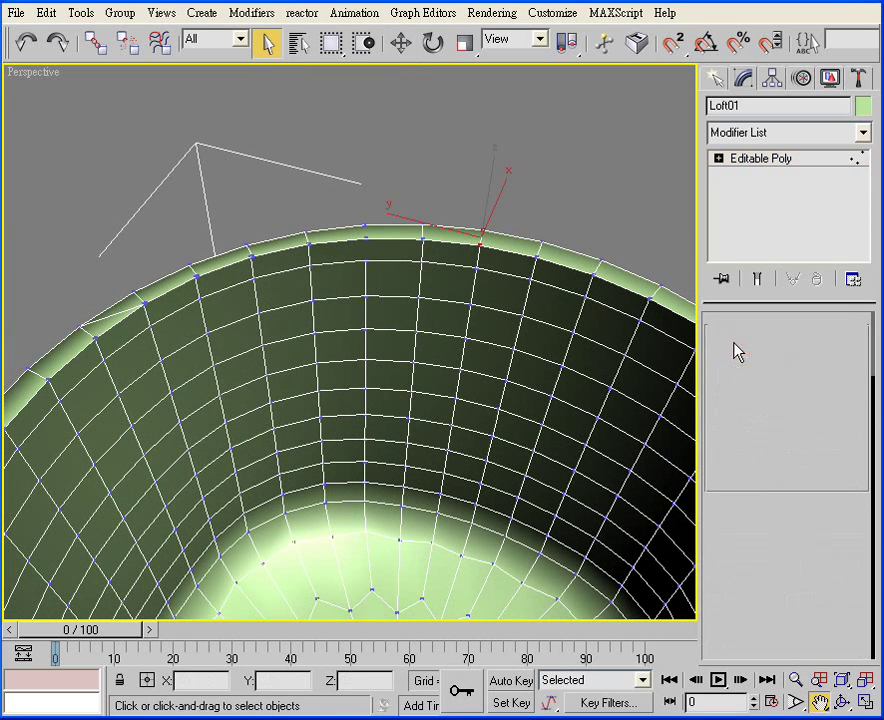
{"action": "left_click", "coordinate": [365, 235]}
{"action": "left_click", "coordinate": [367, 245], "text": "ctrl"}
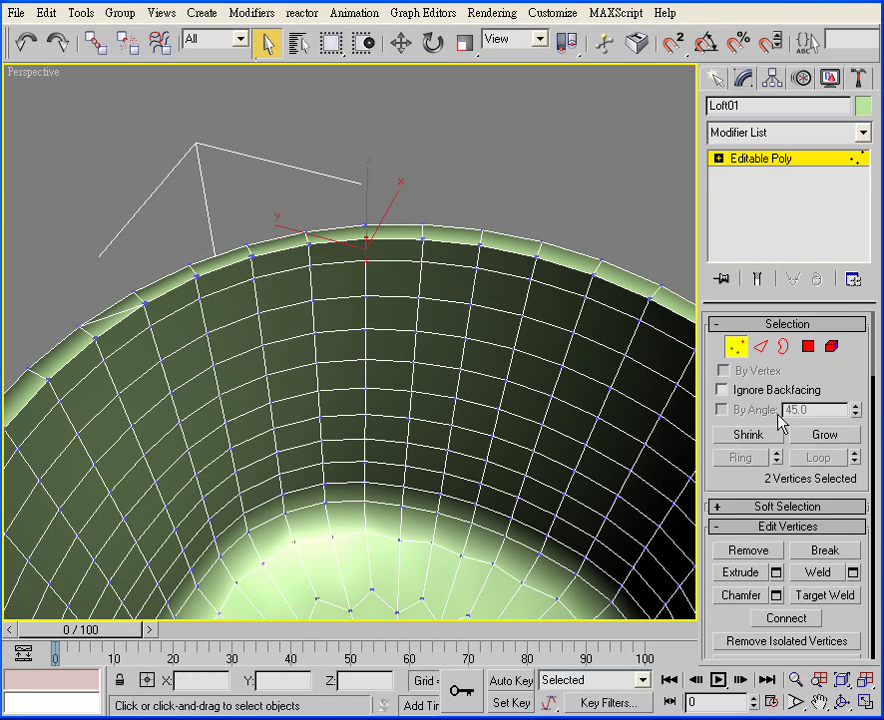
{"action": "left_click", "coordinate": [783, 618]}
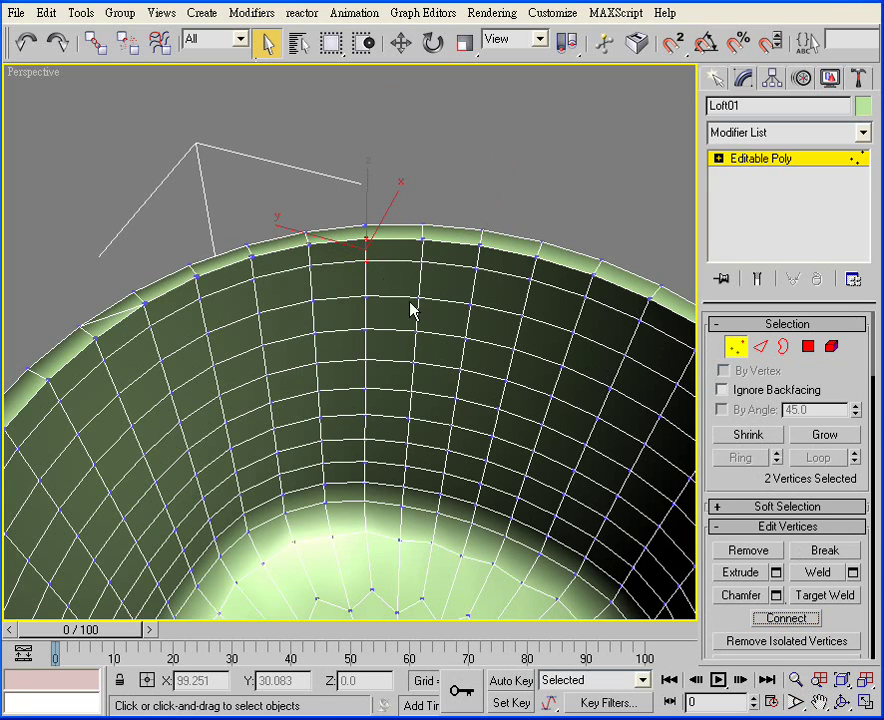
{"action": "left_click", "coordinate": [367, 240]}
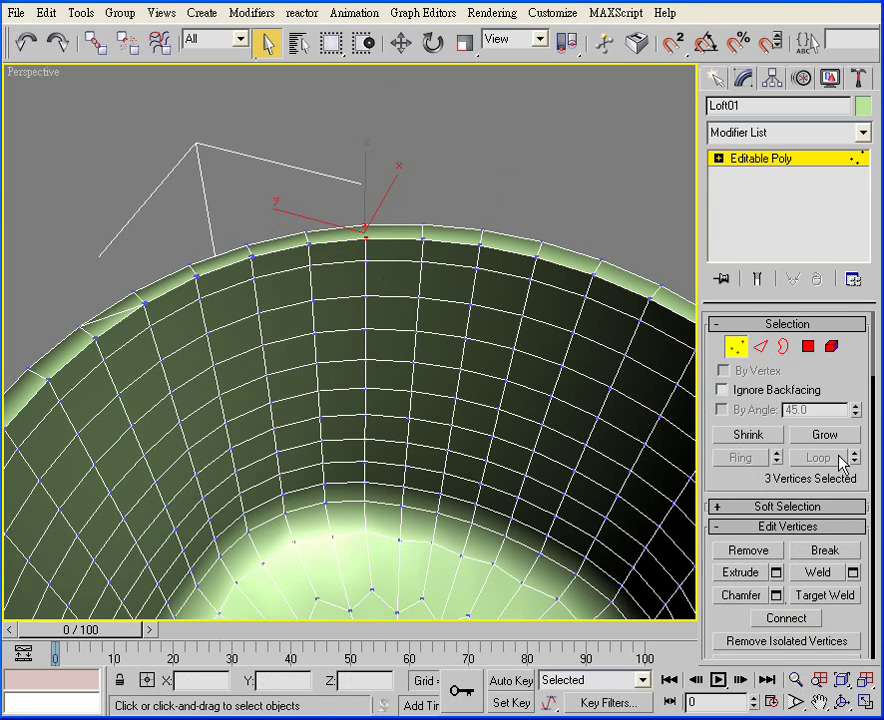
{"action": "left_click", "coordinate": [757, 618]}
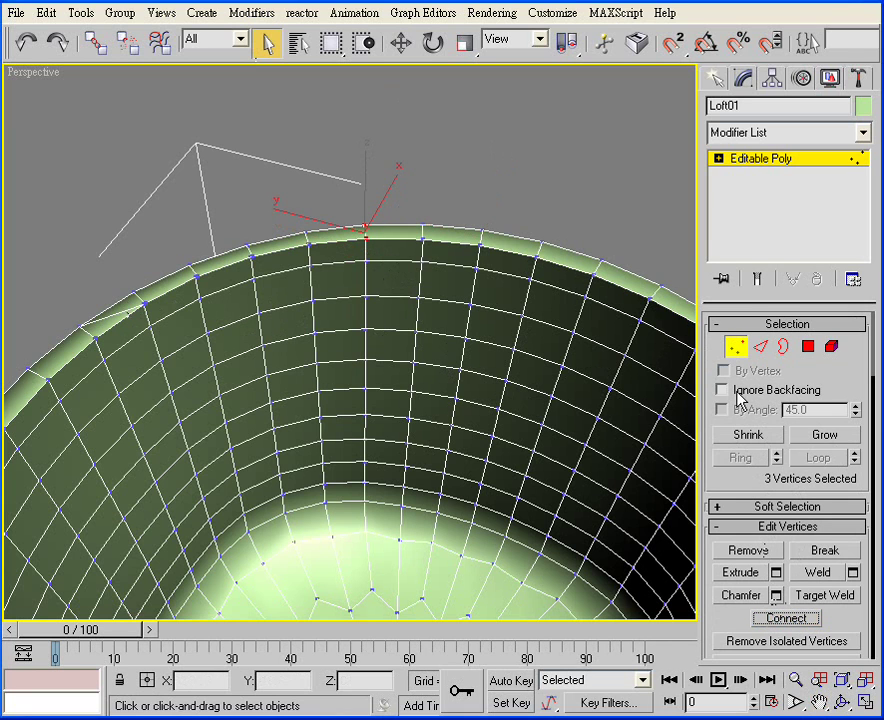
Remove the leftover rim edge and return to Vertex level
{"action": "left_click", "coordinate": [760, 346]}
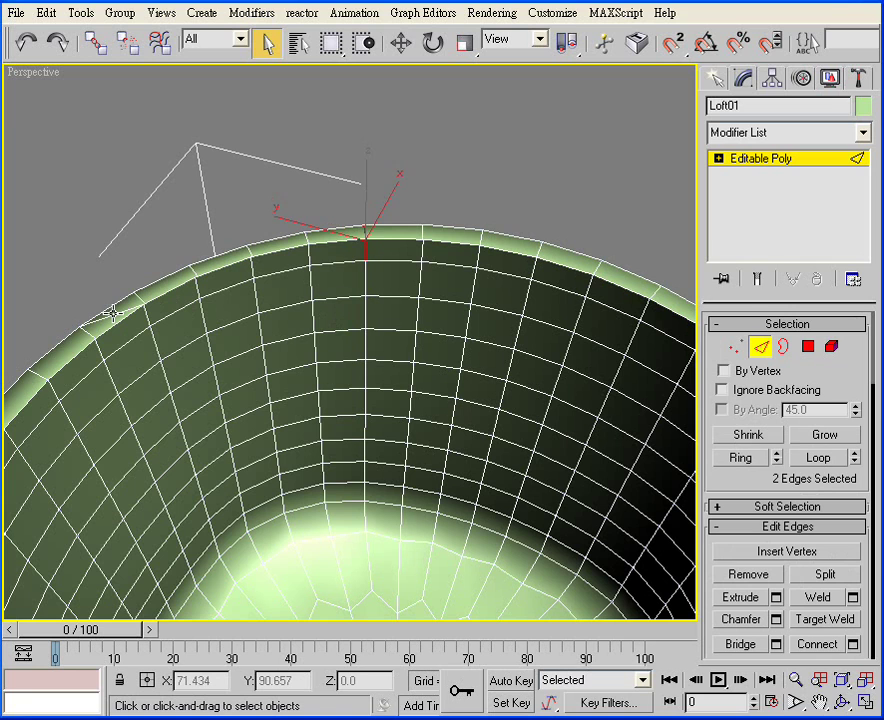
{"action": "left_click", "coordinate": [112, 313]}
{"action": "left_click", "coordinate": [748, 574]}
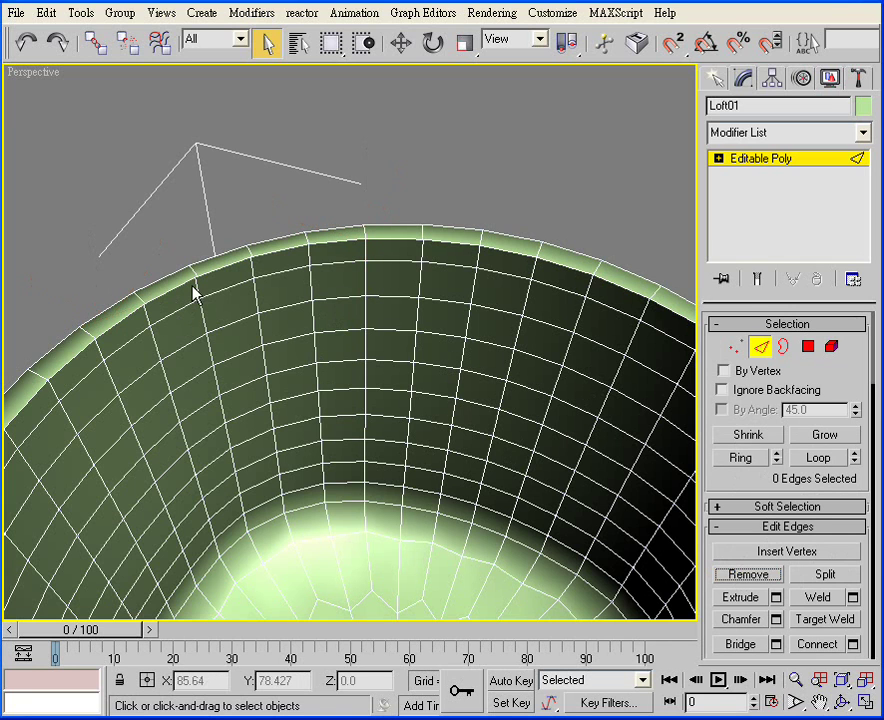
{"action": "left_click", "coordinate": [735, 346]}
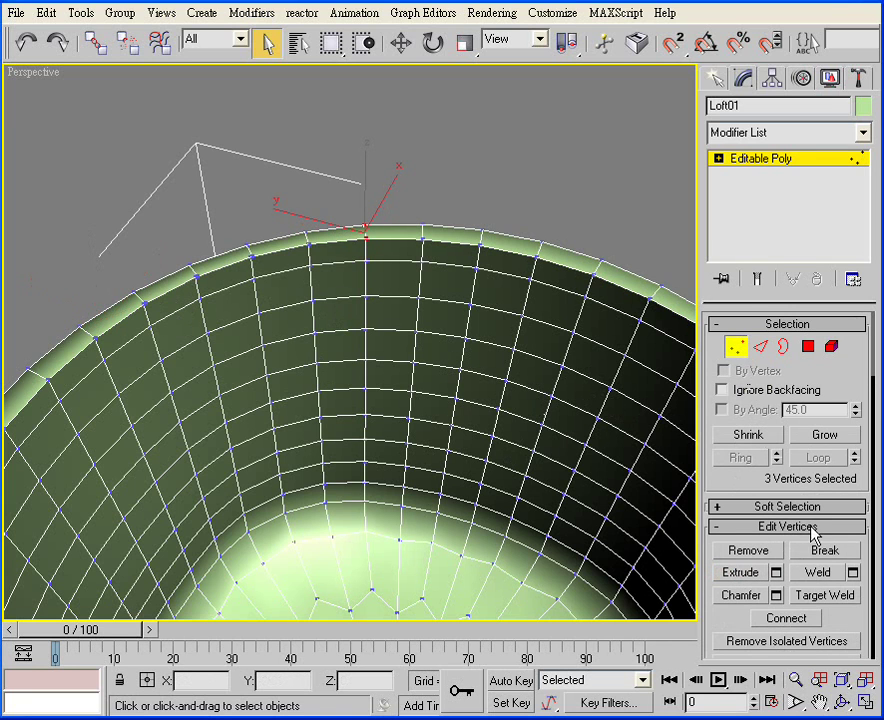
{"action": "left_click", "coordinate": [842, 702]}
Orbit out to the whole cup and box-select all 1298 vertices
{"action": "mouse_move", "coordinate": [161, 342]}
{"action": "left_mouse_down"}
{"action": "mouse_move", "coordinate": [53, 333]}
{"action": "mouse_move", "coordinate": [24, 316]}
{"action": "left_mouse_up"}
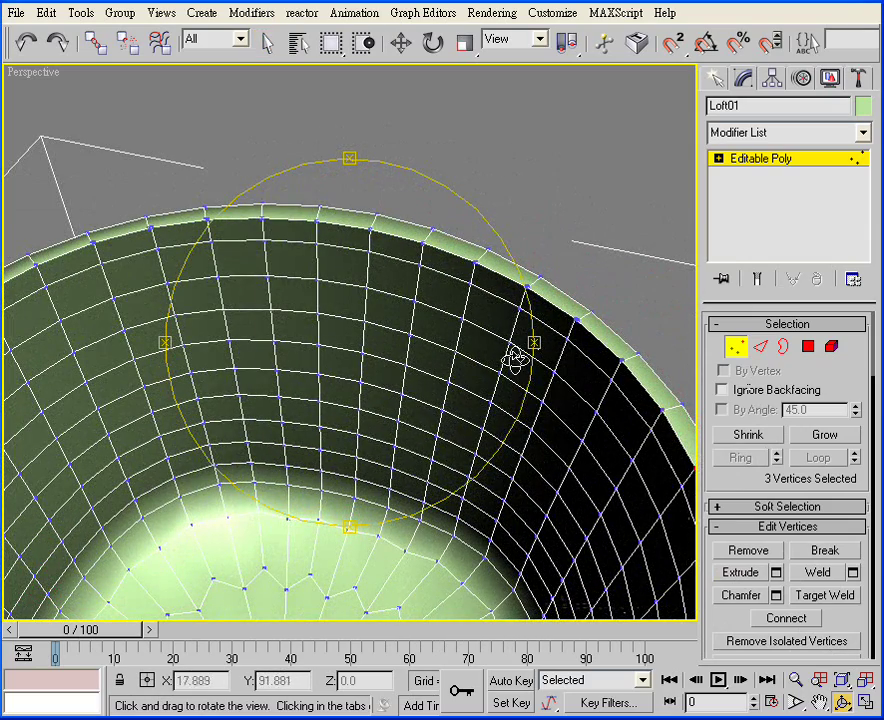
{"action": "mouse_move", "coordinate": [534, 344]}
{"action": "left_mouse_down"}
{"action": "mouse_move", "coordinate": [245, 347]}
{"action": "mouse_move", "coordinate": [361, 508]}
{"action": "mouse_move", "coordinate": [371, 487]}
{"action": "left_mouse_up"}
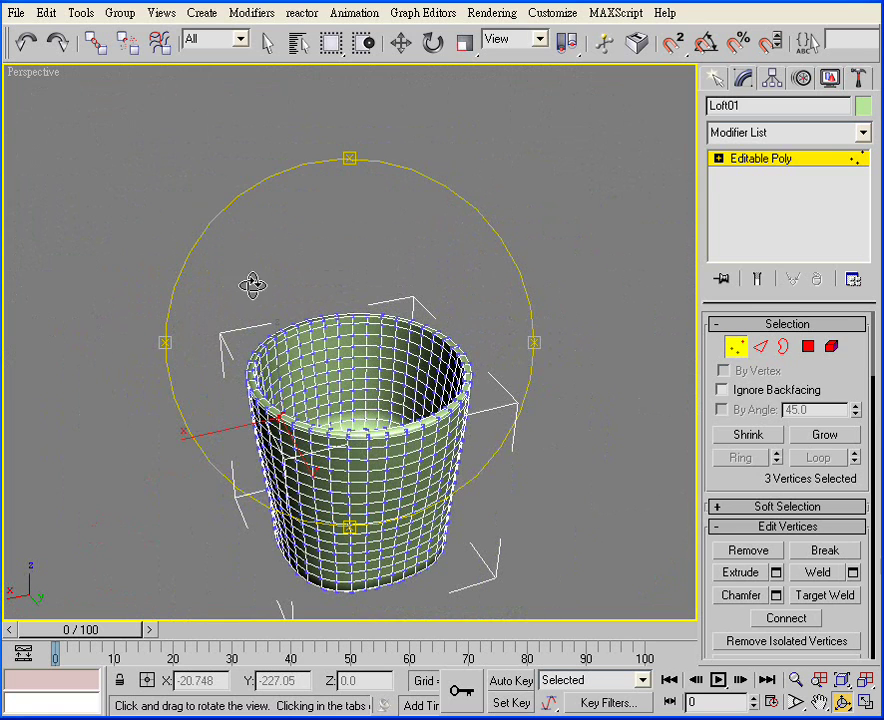
{"action": "left_click", "coordinate": [266, 44]}
{"action": "mouse_move", "coordinate": [184, 274]}
{"action": "left_mouse_down"}
{"action": "mouse_move", "coordinate": [550, 628]}
{"action": "mouse_move", "coordinate": [558, 614]}
{"action": "left_mouse_up"}
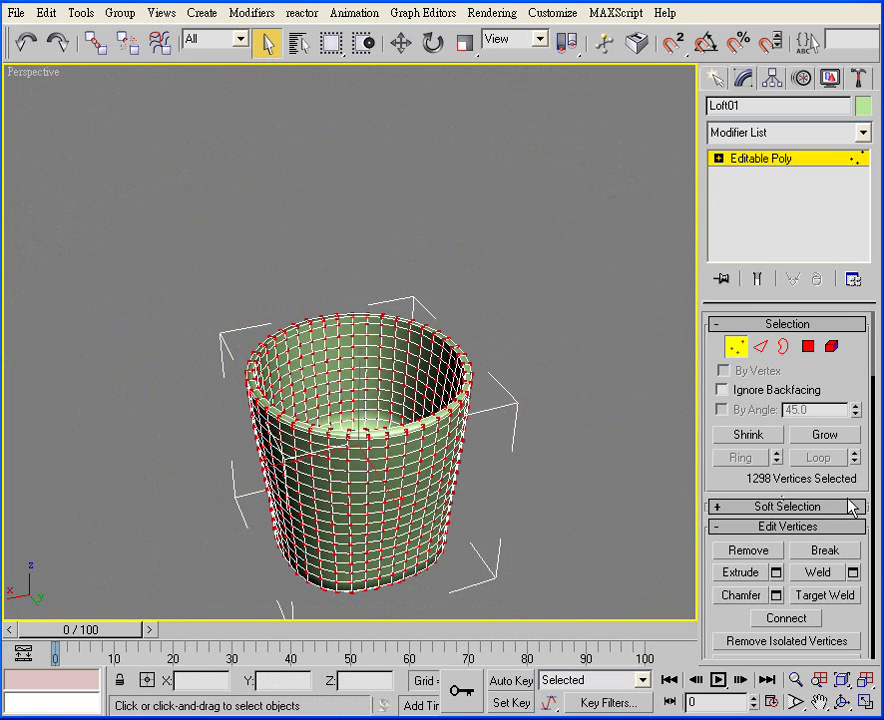
Weld the selected vertices at a 0.1 threshold, reducing 1298 vertices to 1288
{"action": "scroll", "coordinate": [849, 645], "scroll_direction": "down", "scroll_amount": 1}
{"action": "scroll", "coordinate": [850, 580], "scroll_direction": "down", "scroll_amount": 2}
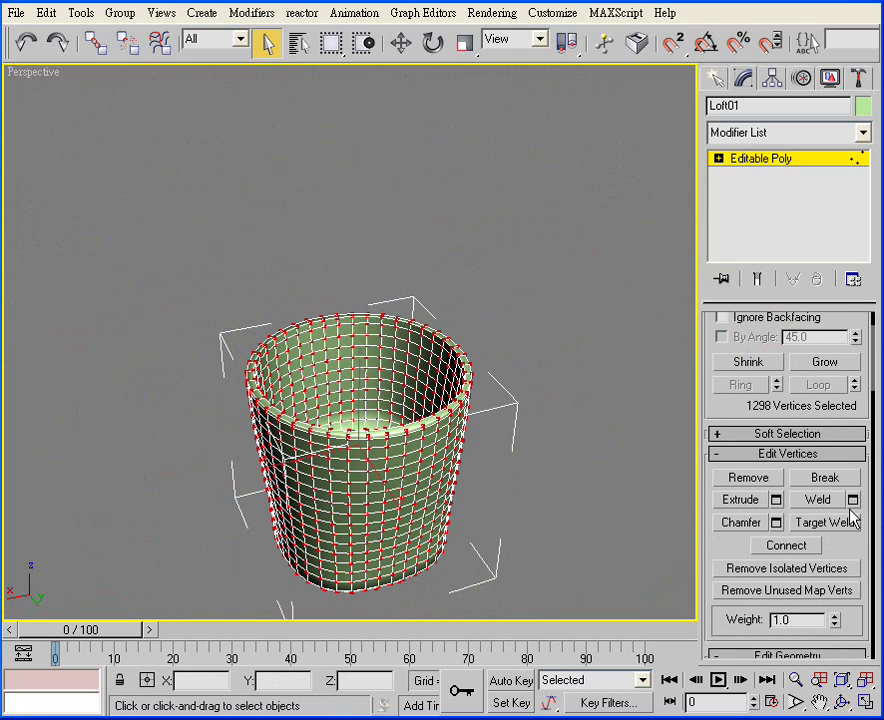
{"action": "left_click", "coordinate": [853, 501]}
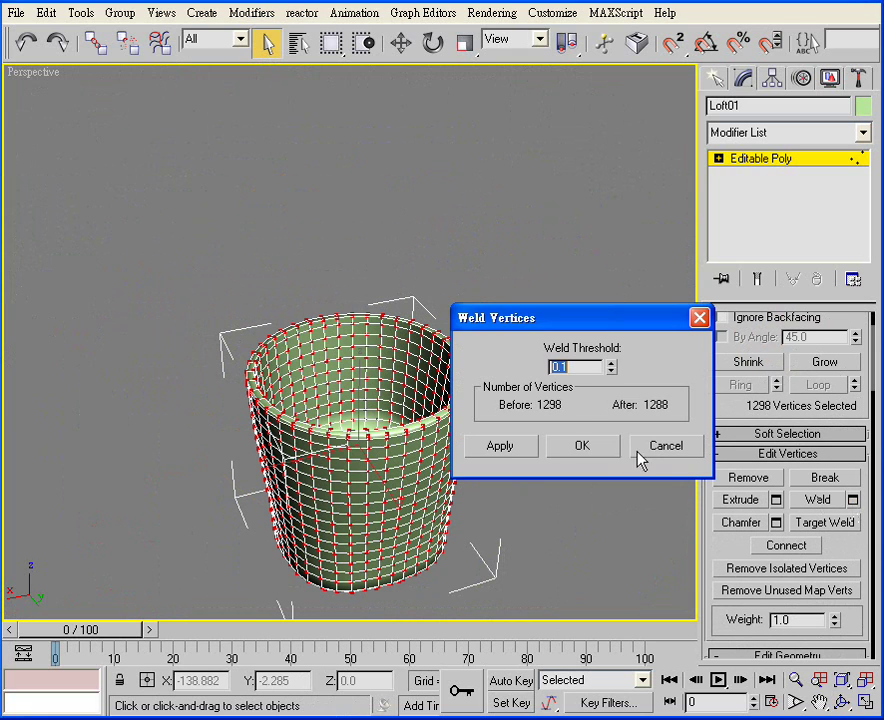
{"action": "left_click", "coordinate": [582, 449]}
{"action": "left_click", "coordinate": [853, 500]}
{"action": "left_click", "coordinate": [581, 456]}
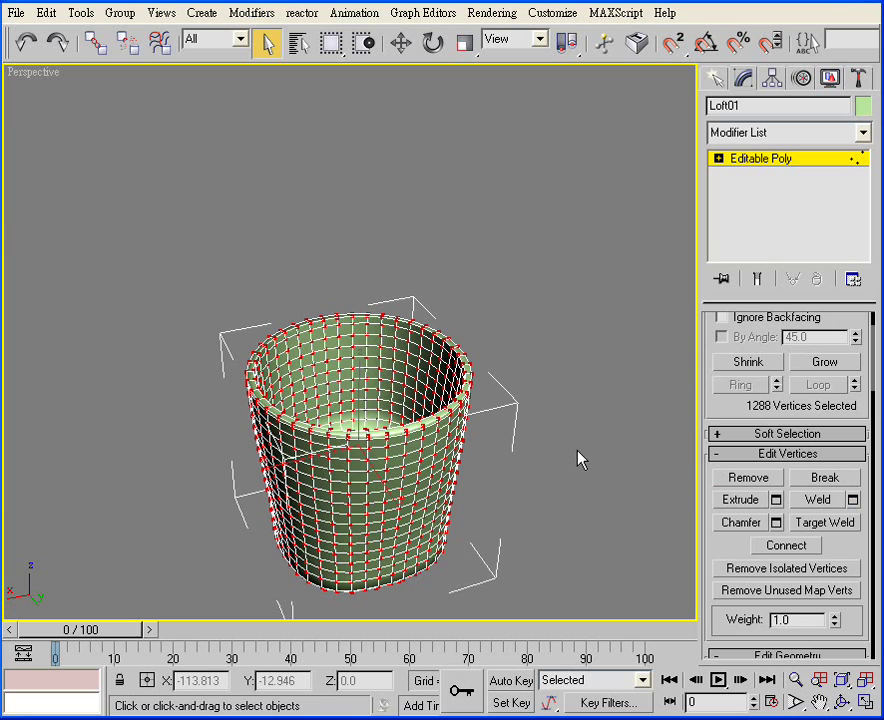
Deselect all vertices and exit Vertex sub-object mode
{"action": "left_click", "coordinate": [578, 452]}
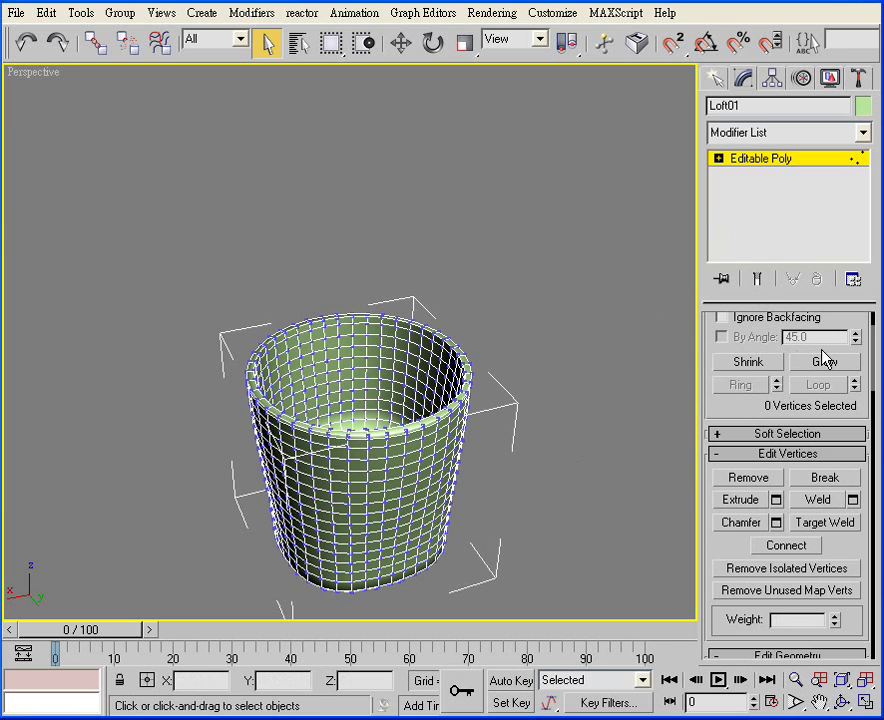
{"action": "scroll", "coordinate": [850, 405], "scroll_direction": "up", "scroll_amount": 3}
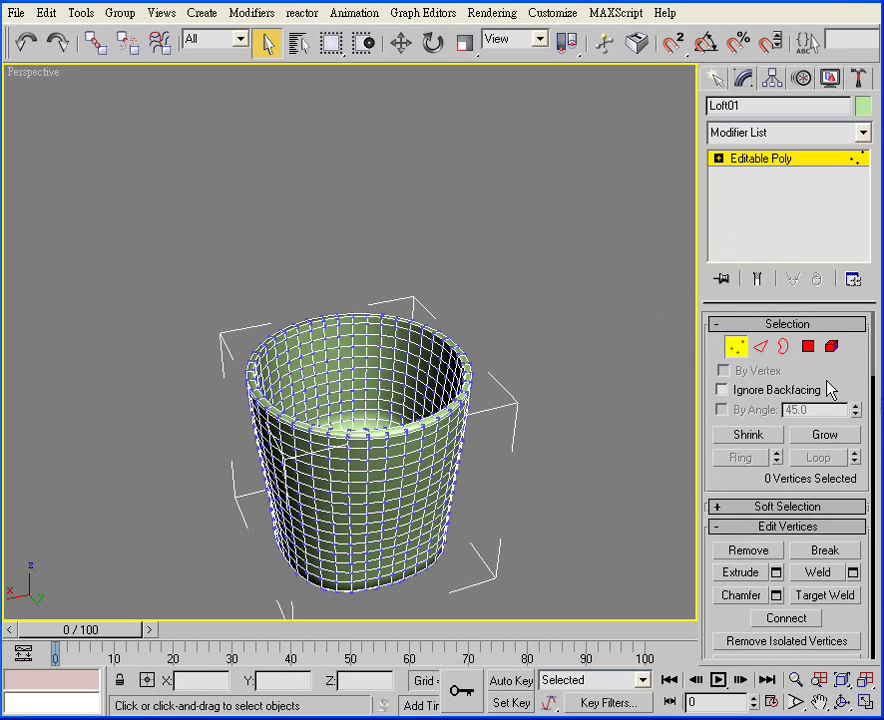
{"action": "left_click", "coordinate": [744, 346]}
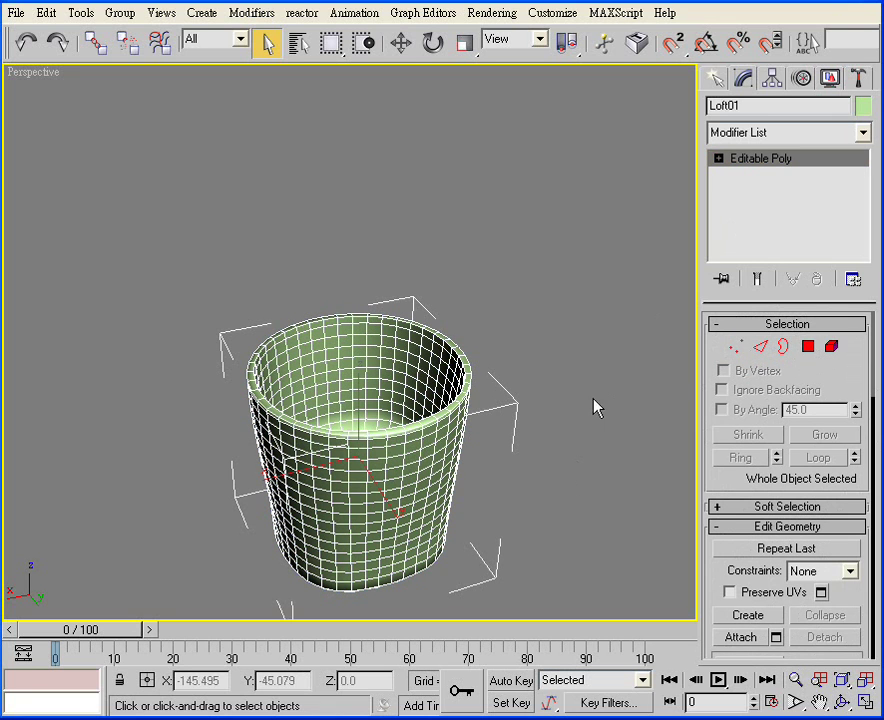
Pan the cup upward in view and open Render Scene for the Default Scanline Renderer
{"action": "left_click", "coordinate": [820, 702]}
{"action": "left_click_drag", "start_coordinate": [428, 533], "coordinate": [422, 410]}
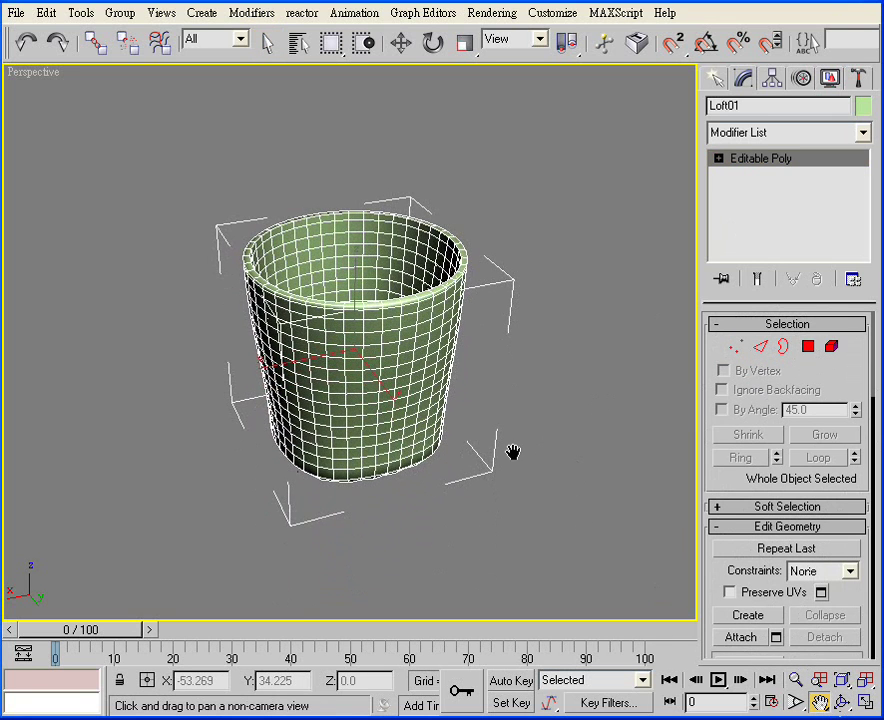
{"action": "left_click_drag", "start_coordinate": [858, 52], "coordinate": [416, 69]}
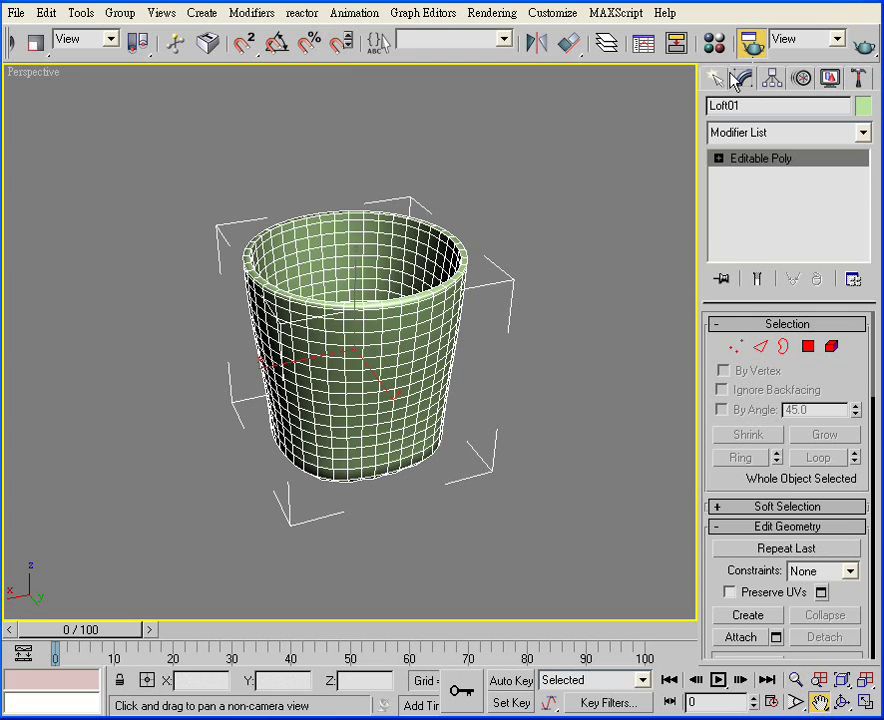
{"action": "left_click", "coordinate": [750, 42]}
Set the output size to 320x240 and render the Perspective view of the cup
{"action": "left_click", "coordinate": [263, 367]}
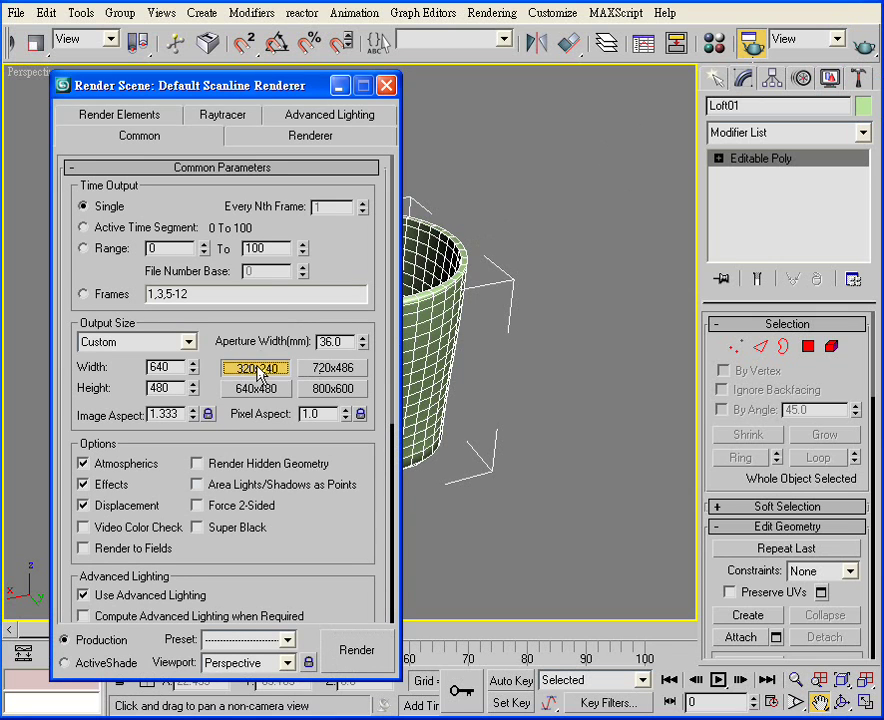
{"action": "left_click", "coordinate": [364, 655]}
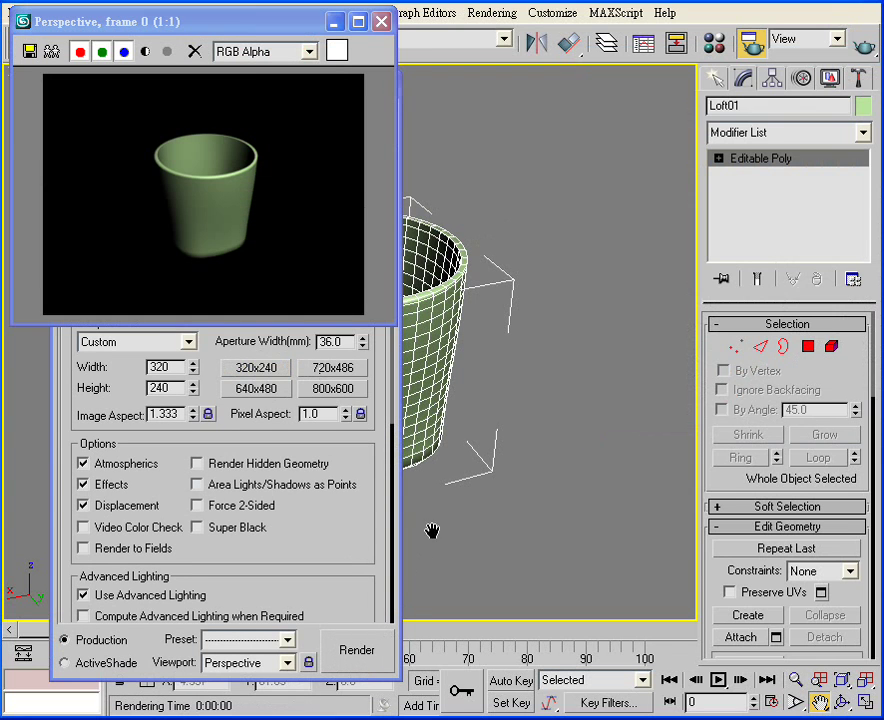